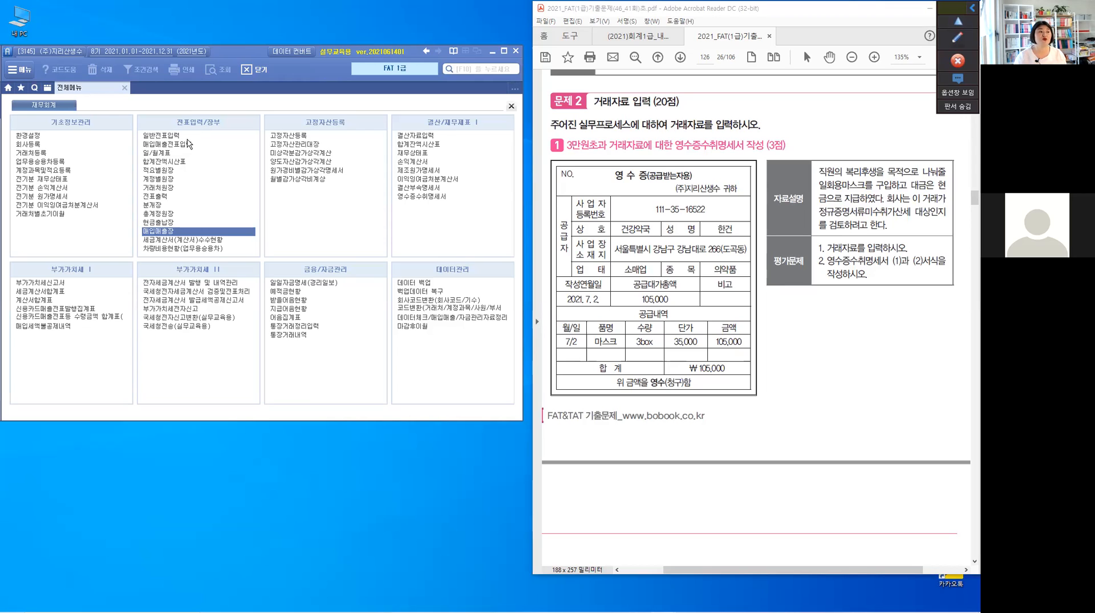
# Open the general voucher entry screen (일반전표입력) and highlight 3만원초과 in the title of problem 1 in the PDF.
pyautogui.click(159, 135)
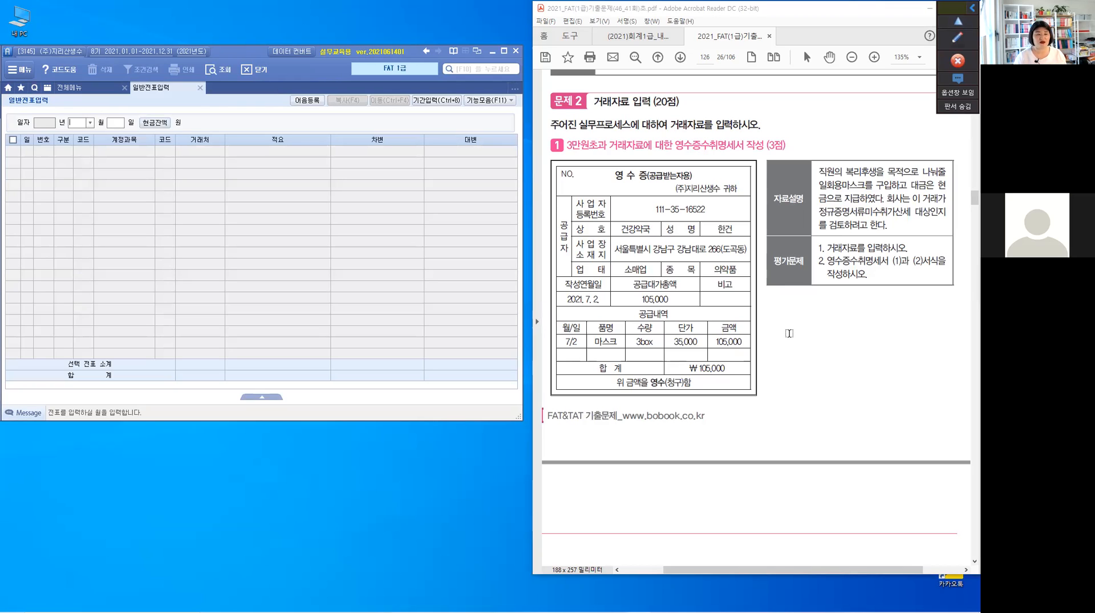
pyautogui.click(568, 148)
pyautogui.doubleClick(600, 149)
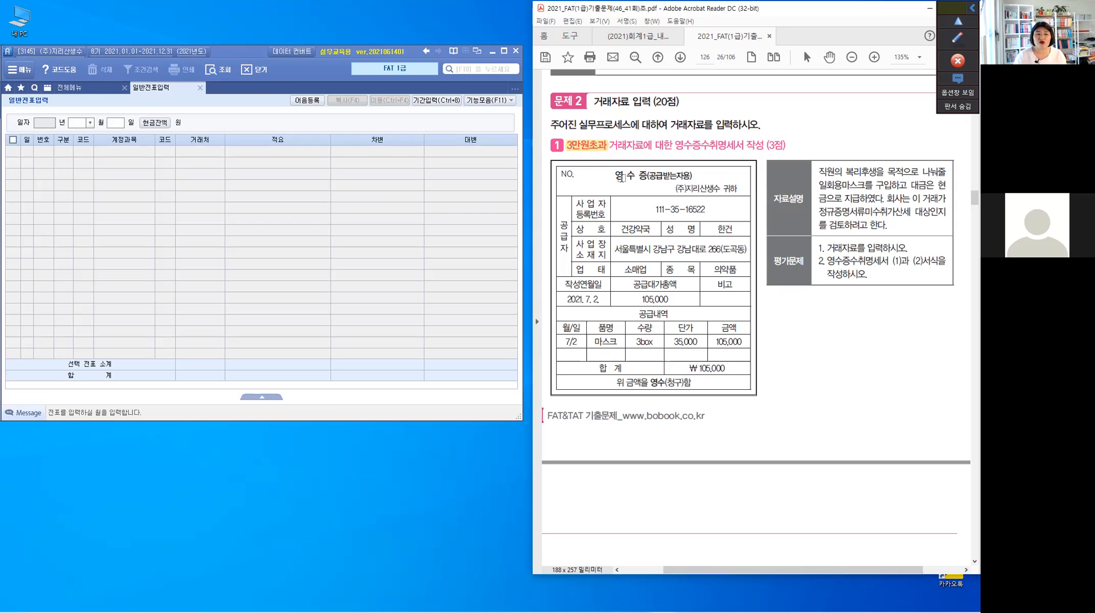
pyautogui.click(622, 181)
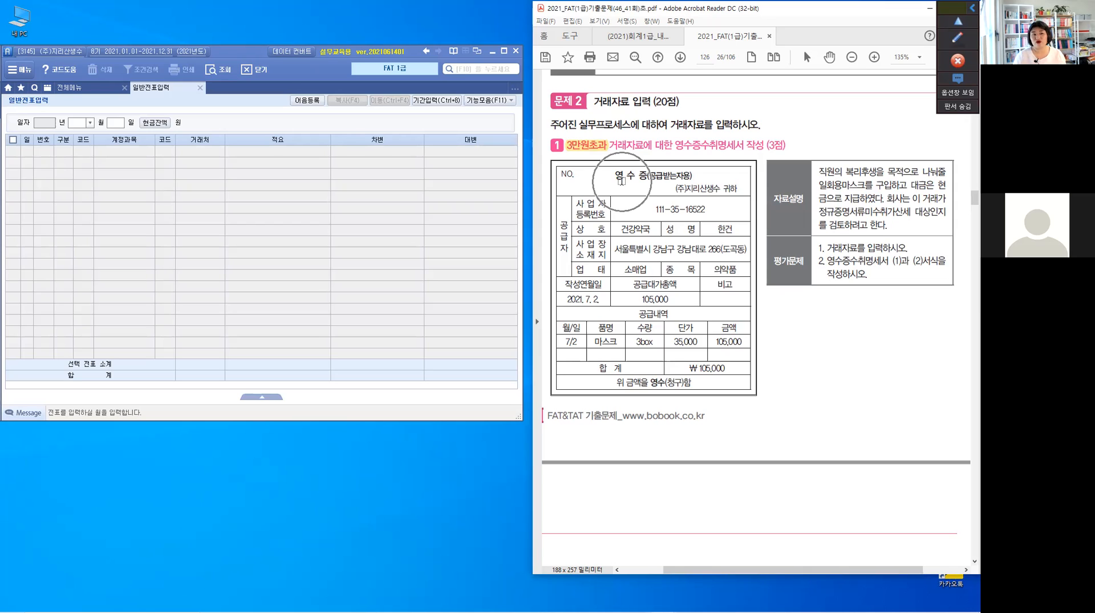
pyautogui.click(622, 181)
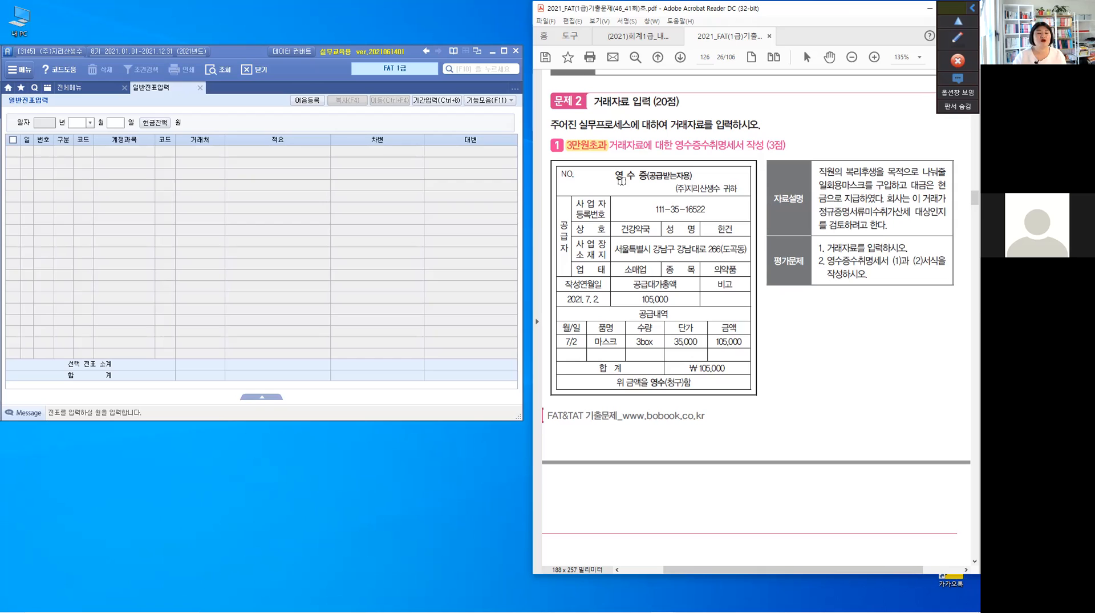
# Highlight 영수증수취명세서 in the problem title, 현금 in the explanation text, and the 105,000 total supply amount on the receipt.
pyautogui.moveTo(675, 145); pyautogui.dragTo(736, 152)
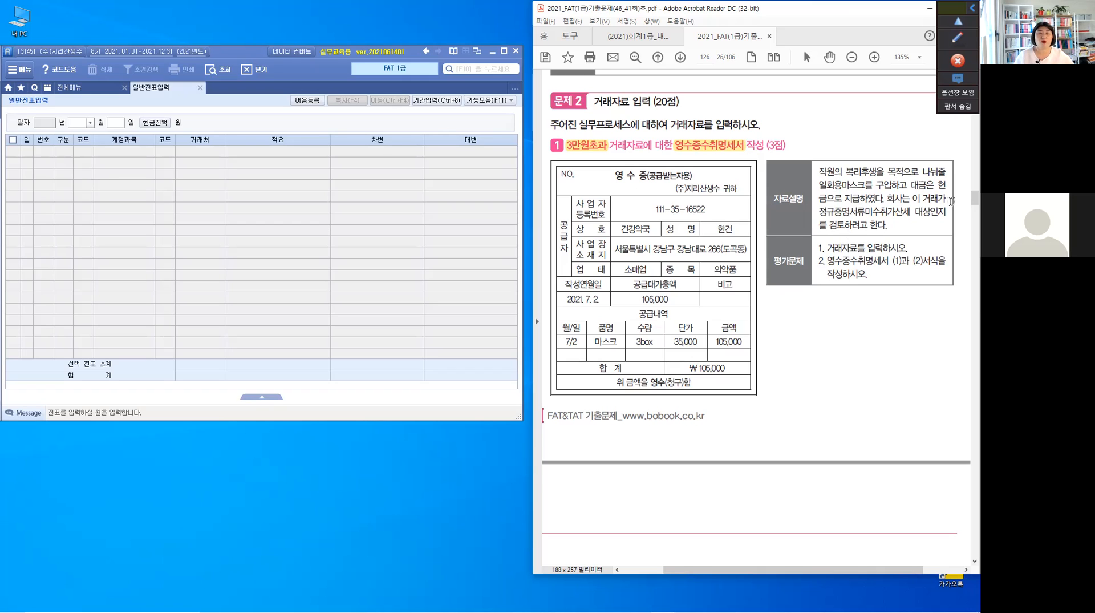
pyautogui.moveTo(946, 183); pyautogui.dragTo(827, 201)
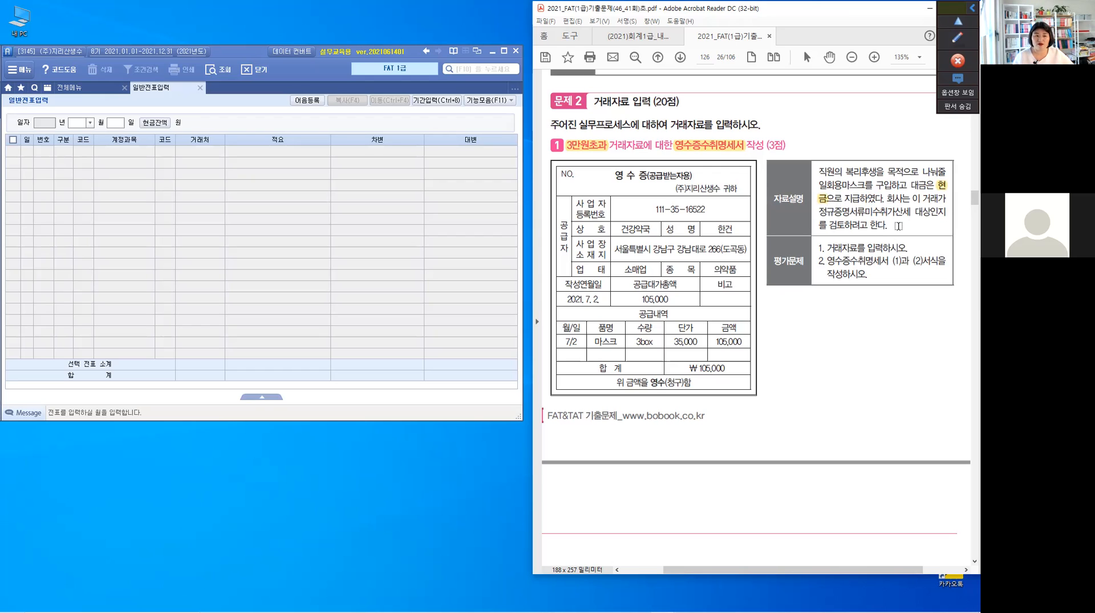
pyautogui.moveTo(672, 297); pyautogui.dragTo(621, 303)
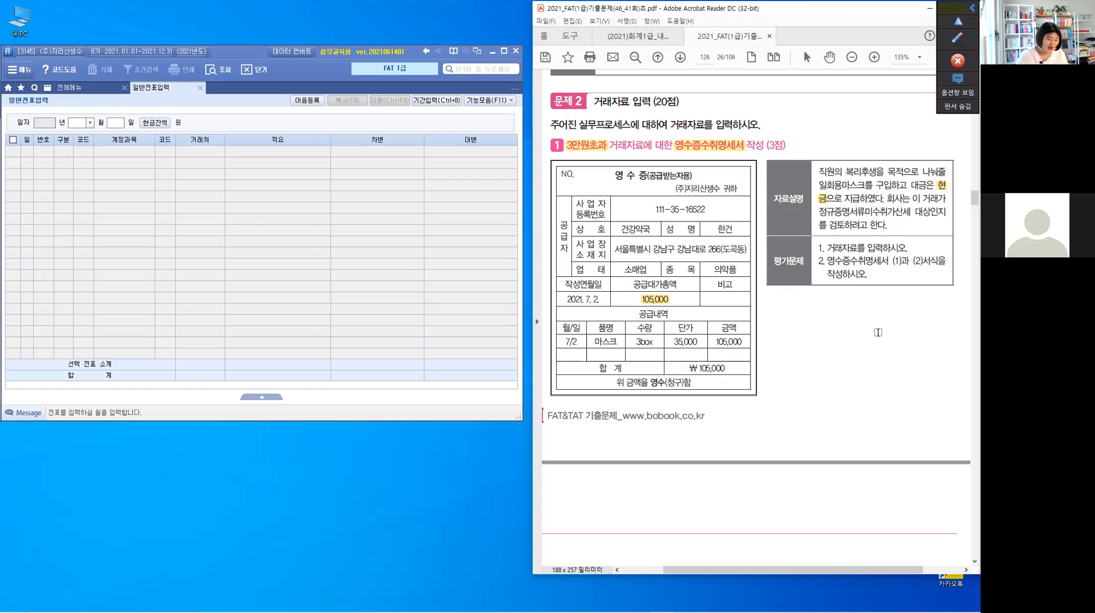
# Handwrite the note 가산세대상 above the problem title with an arrow pointing to 영수증수취명세서.
pyautogui.press('F2')
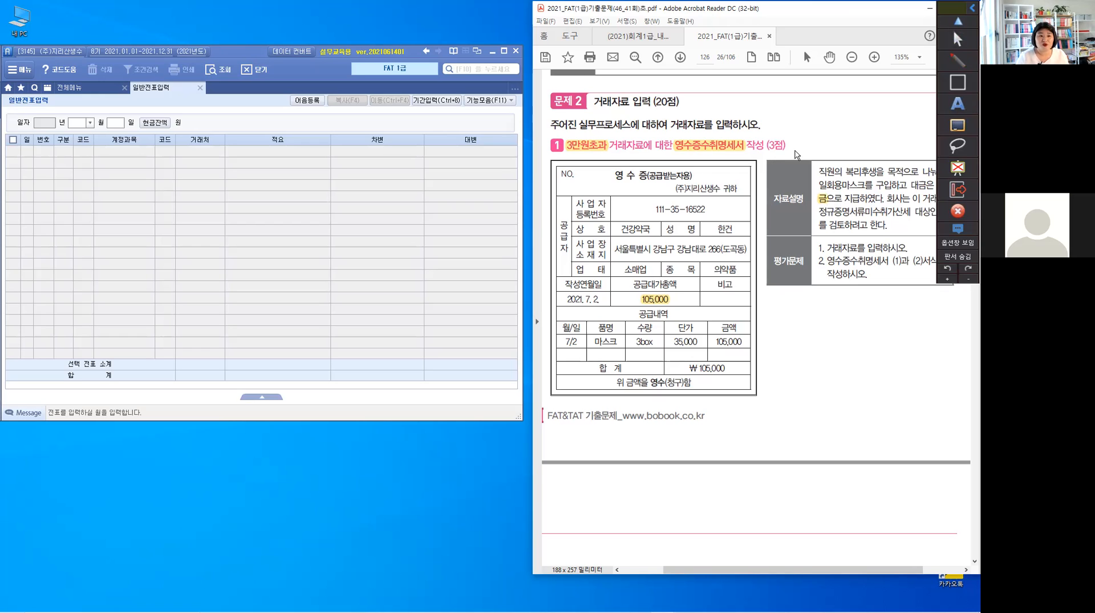
pyautogui.moveTo(787, 119)
pyautogui.mouseDown()
pyautogui.moveTo(740, 138)
pyautogui.moveTo(807, 111)
pyautogui.moveTo(808, 140)
pyautogui.mouseUp()
pyautogui.moveTo(808, 124); pyautogui.dragTo(813, 121)
pyautogui.moveTo(819, 115); pyautogui.dragTo(814, 129)
pyautogui.moveTo(824, 112); pyautogui.dragTo(825, 127)
pyautogui.moveTo(817, 126); pyautogui.dragTo(831, 128)
pyautogui.moveTo(841, 113); pyautogui.dragTo(841, 130)
pyautogui.moveTo(846, 110)
pyautogui.mouseDown()
pyautogui.moveTo(847, 134)
pyautogui.moveTo(860, 125)
pyautogui.mouseUp()
pyautogui.moveTo(863, 113); pyautogui.dragTo(863, 128)
pyautogui.moveTo(868, 110)
pyautogui.mouseDown()
pyautogui.moveTo(868, 131)
pyautogui.moveTo(882, 122)
pyautogui.mouseUp()
pyautogui.moveTo(885, 109); pyautogui.dragTo(884, 124)
pyautogui.moveTo(885, 118); pyautogui.dragTo(878, 127)
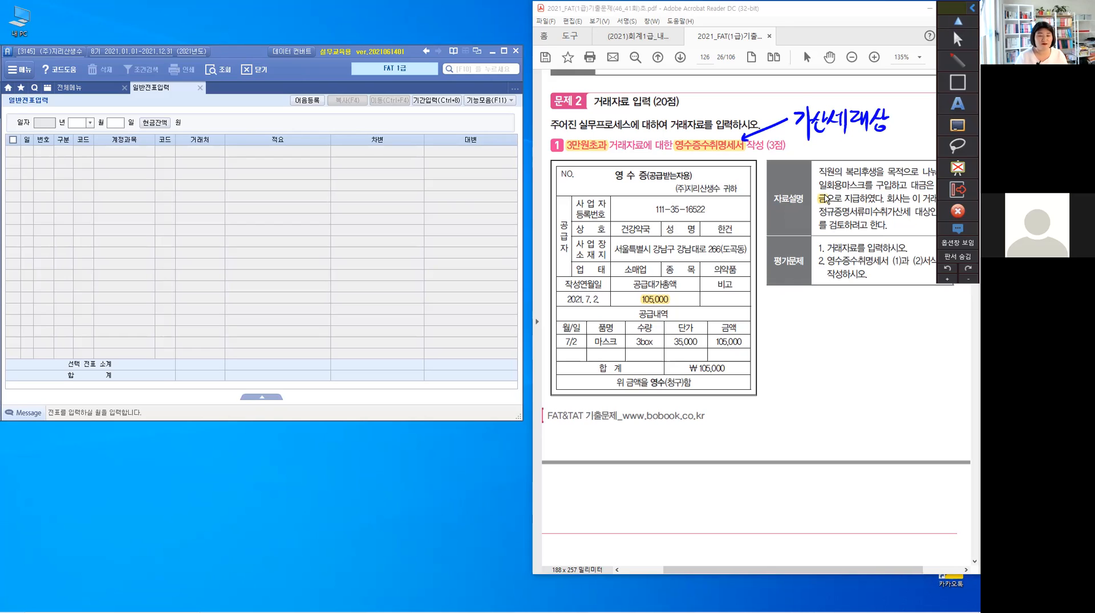
# Leave annotation drawing mode and collapse the annotation toolbar.
pyautogui.click(958, 82)
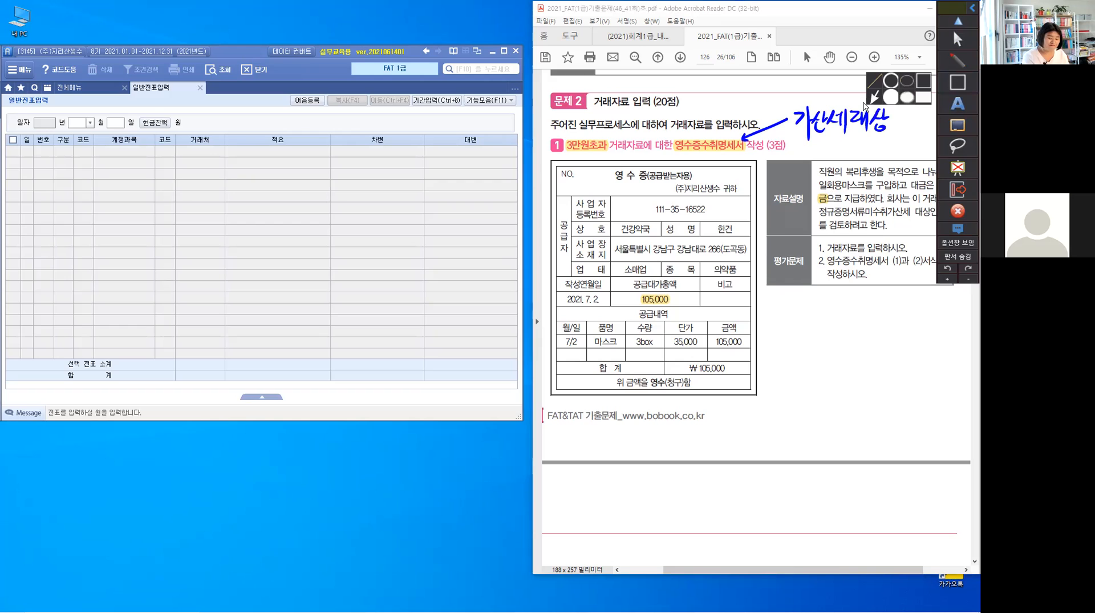
pyautogui.press('Escape')
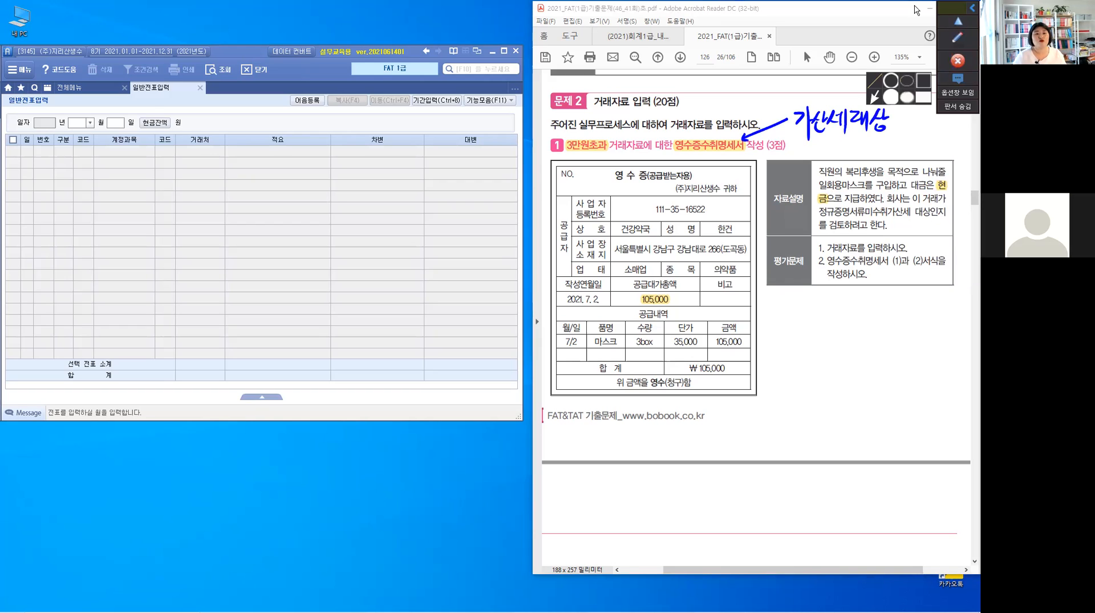
pyautogui.click(968, 8)
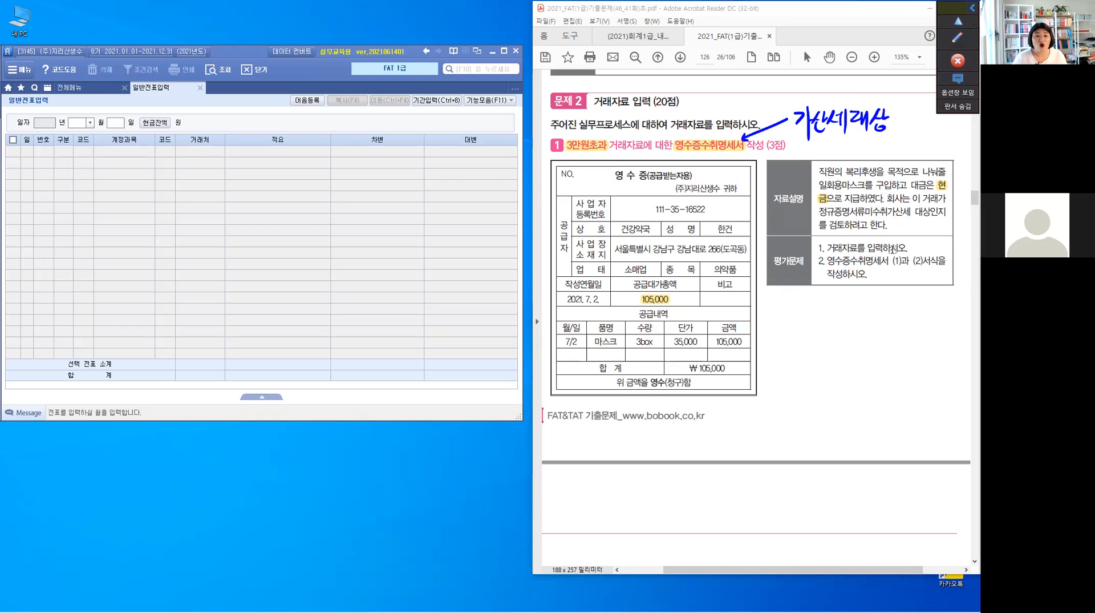
pyautogui.click(971, 8)
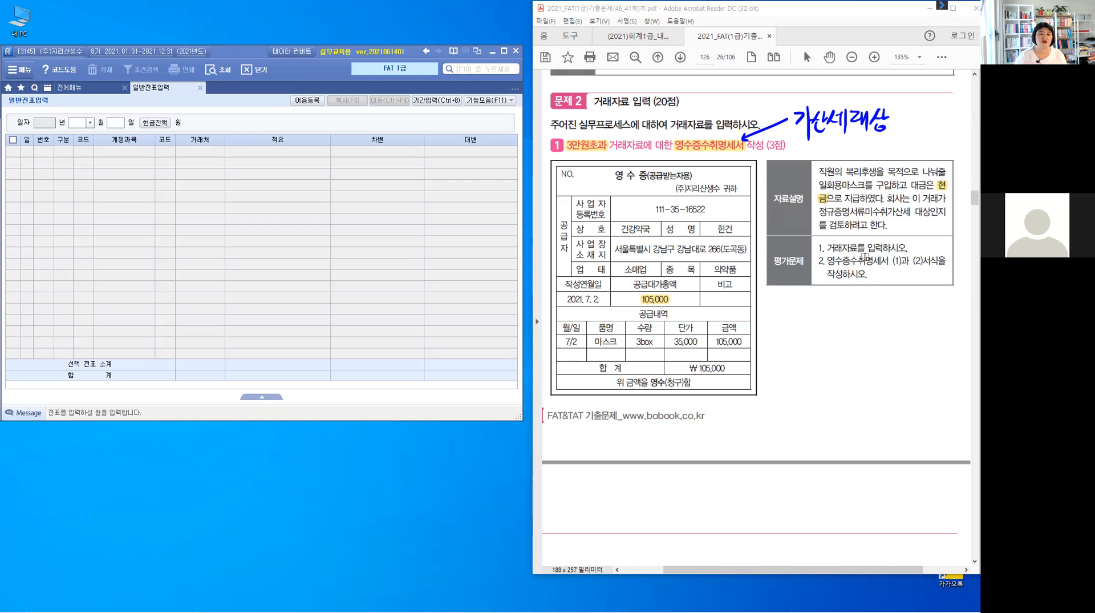
# Highlight 영수증수취명세서 (1)과 (2) in the task text, plus the date 2021. 7. 2. and supplier 건강약국 on the receipt.
pyautogui.moveTo(884, 257); pyautogui.dragTo(922, 260)
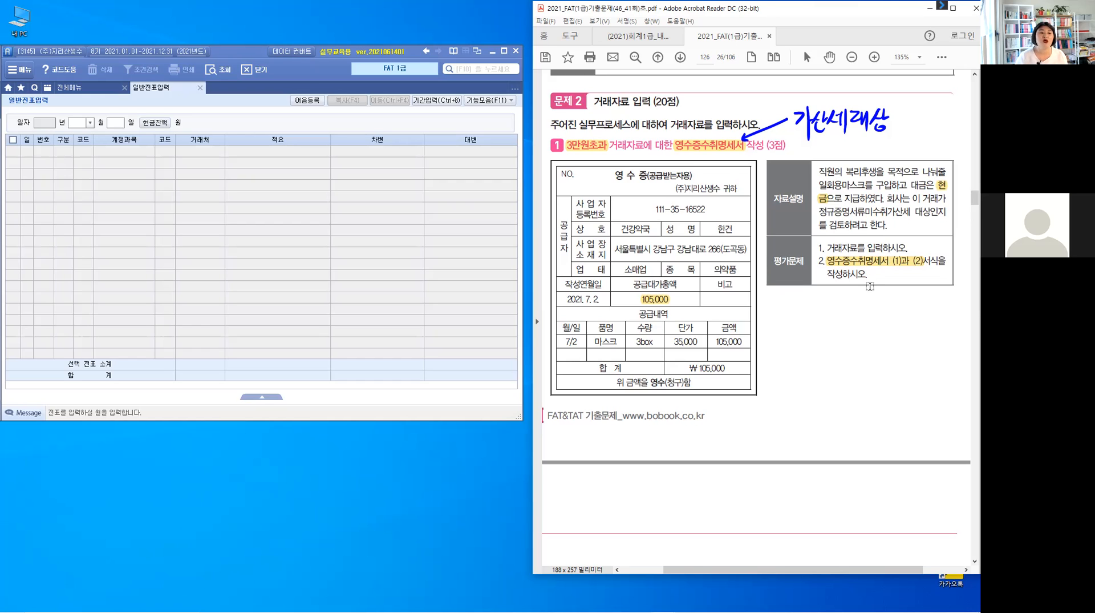
pyautogui.moveTo(600, 297); pyautogui.dragTo(567, 299)
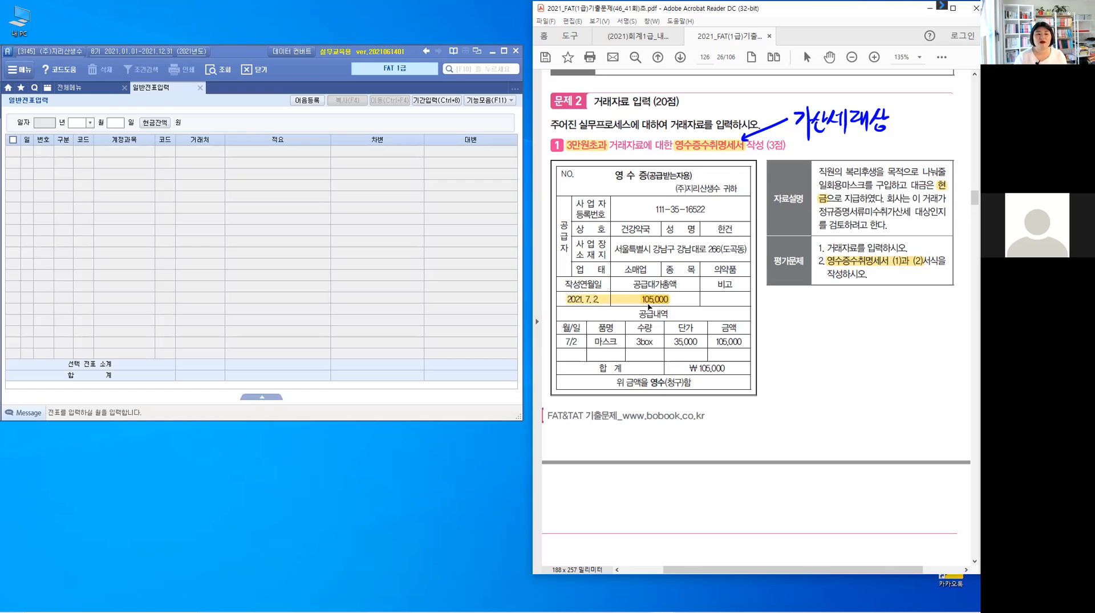
pyautogui.moveTo(650, 229); pyautogui.dragTo(620, 229)
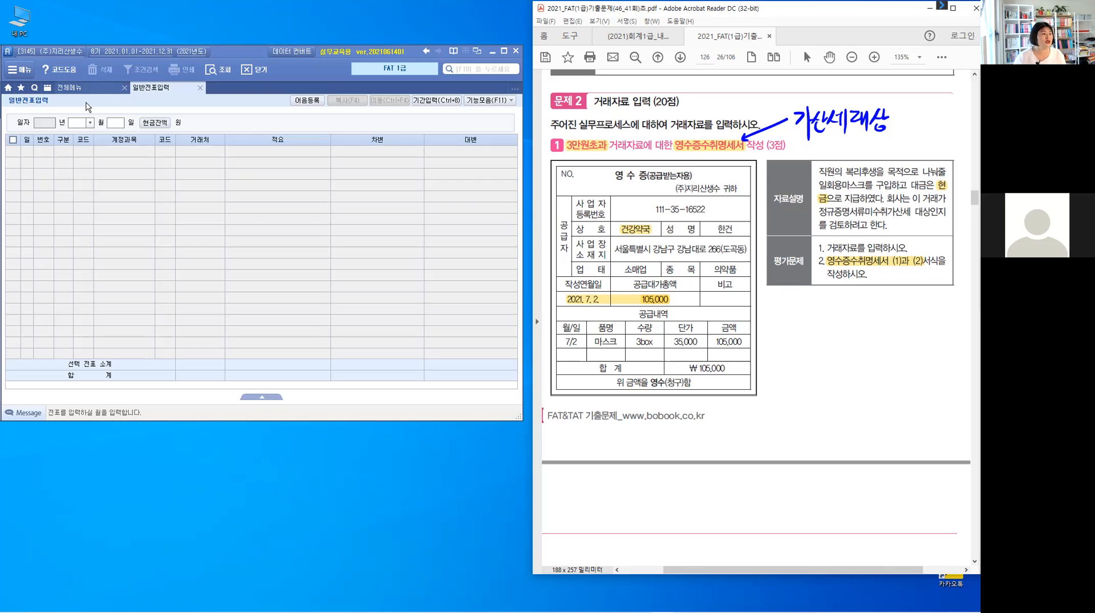
# Set the general voucher date to month 07, day 02.
pyautogui.click(90, 122)
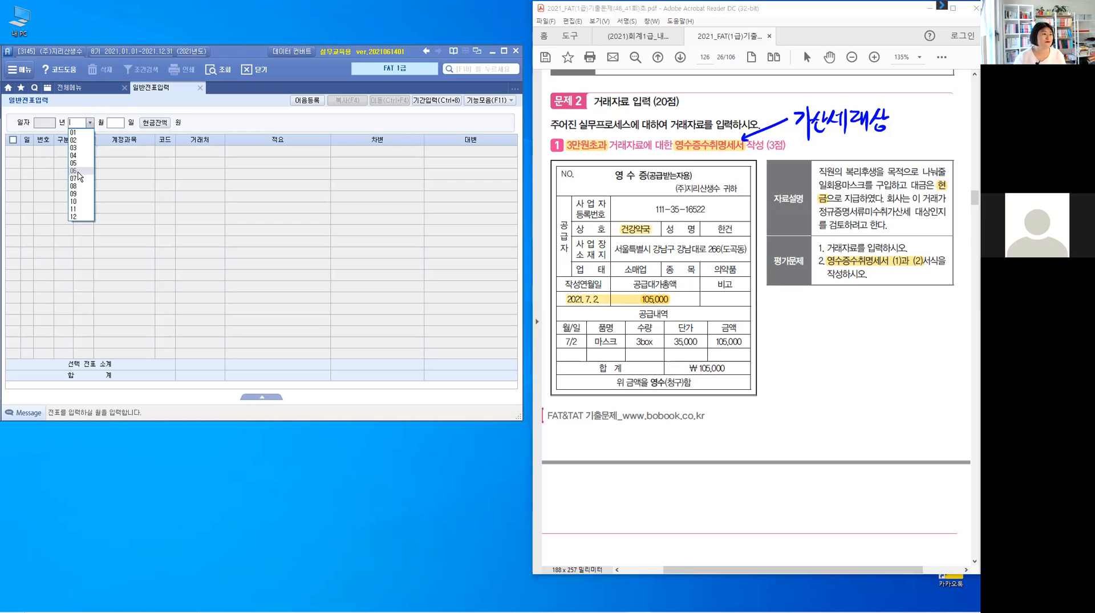
pyautogui.click(78, 178)
pyautogui.write('2')
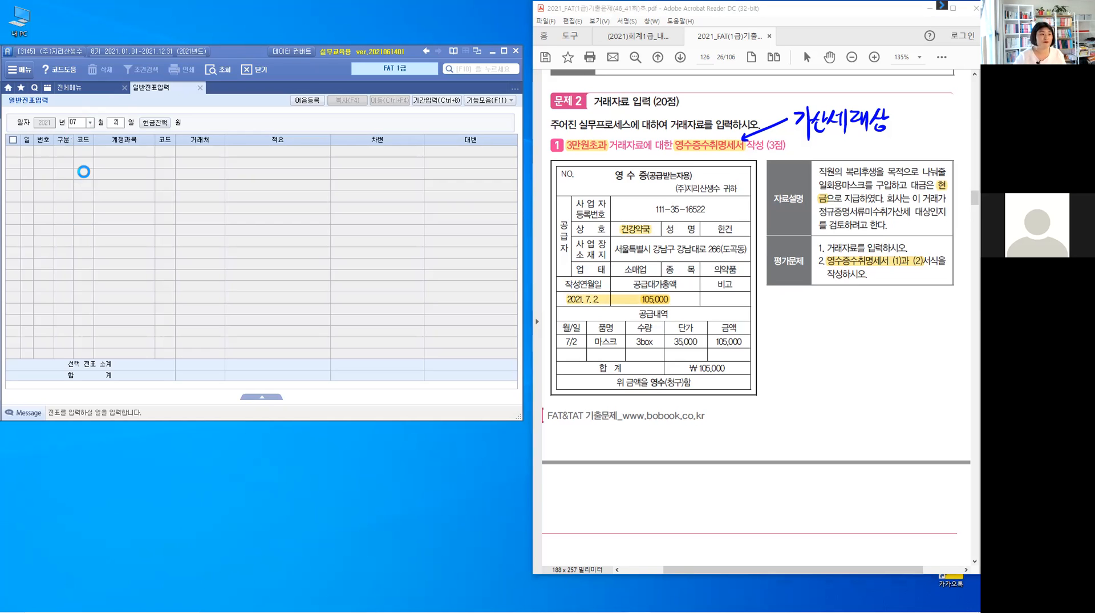
pyautogui.press('Return')
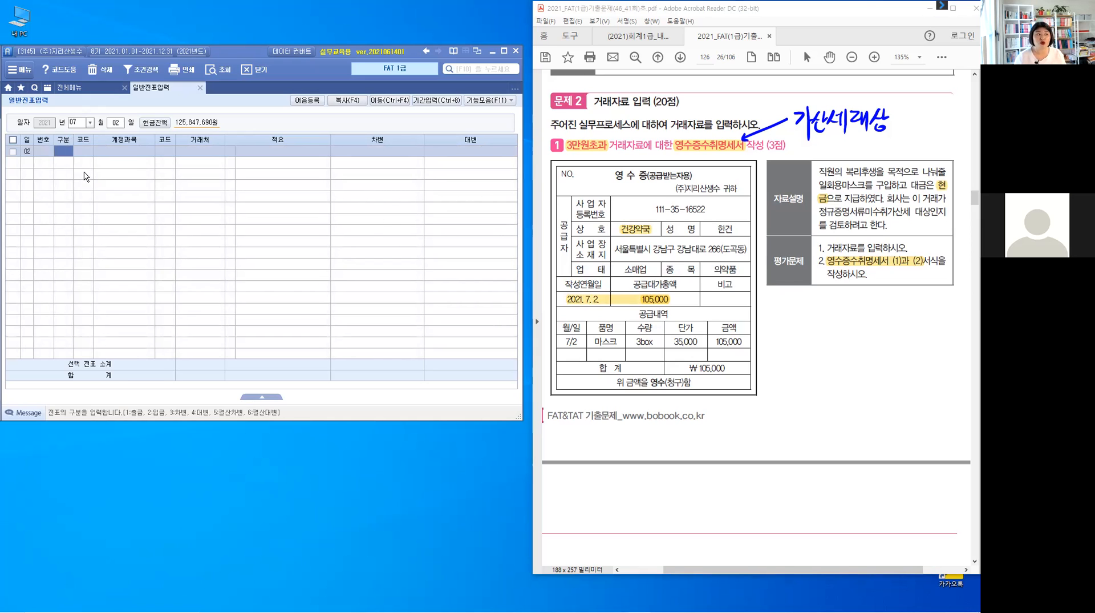
# Set the voucher line's type to cash payment (출금) and its account to 811 복리후생비.
pyautogui.write('3')
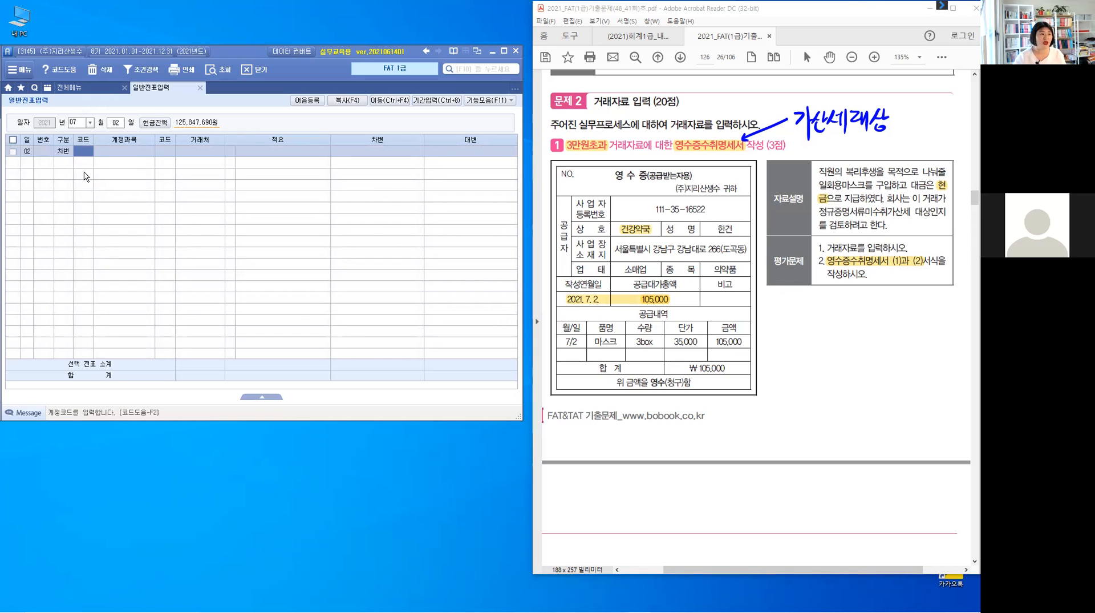
pyautogui.press('Left')
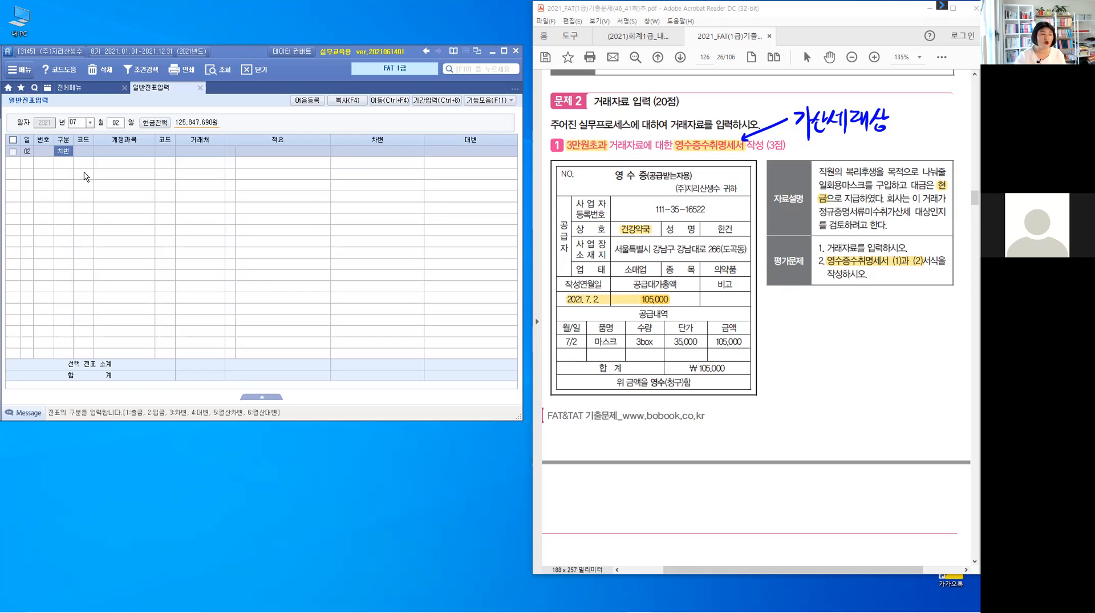
pyautogui.write('1')
pyautogui.write('811')
pyautogui.press('Return')
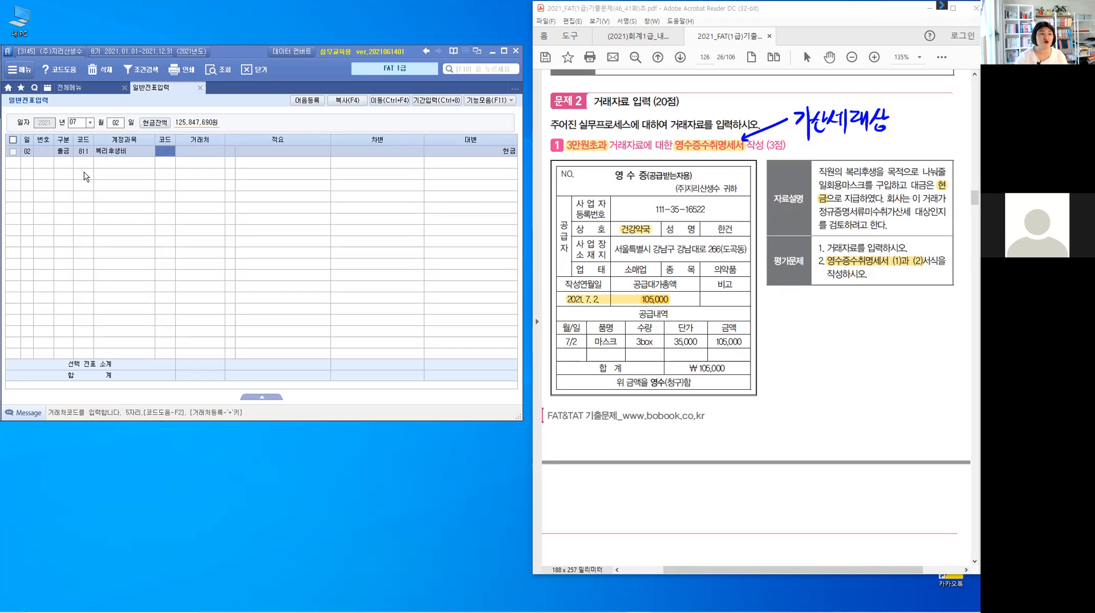
# Leave the voucher's client and description empty, record a debit of 105,000, and dismiss the pop-up advertisement.
pyautogui.press('Return')
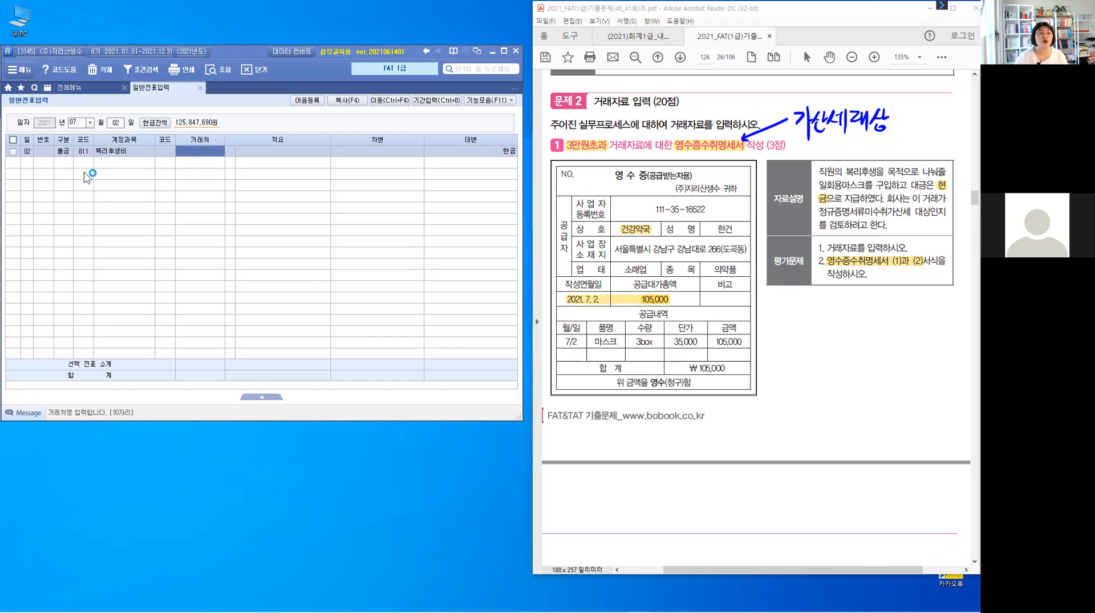
pyautogui.press('Return')
pyautogui.press('Return')
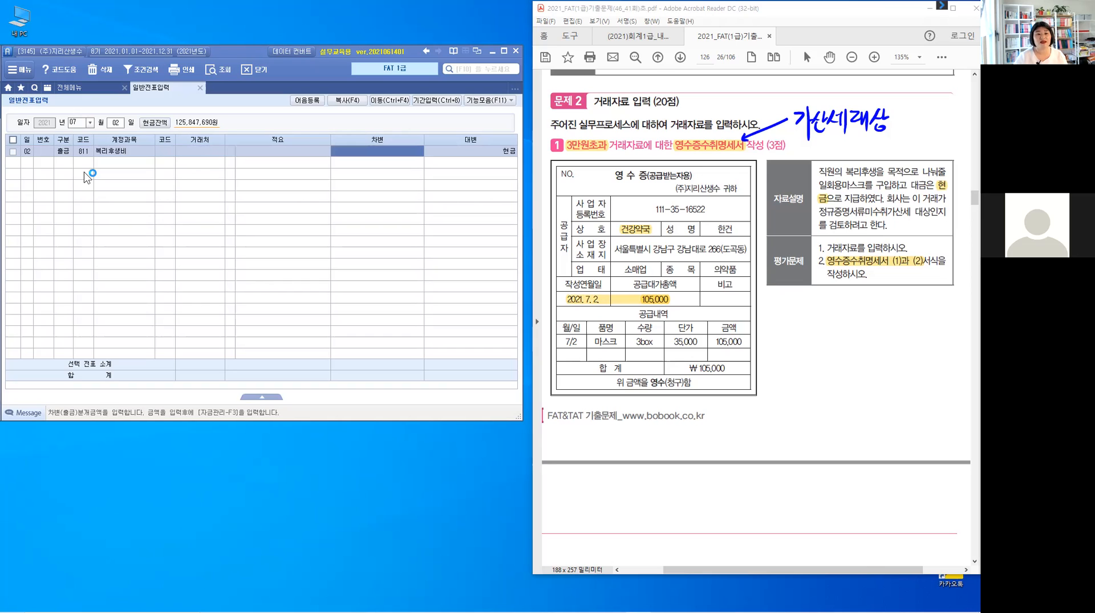
pyautogui.write('10')
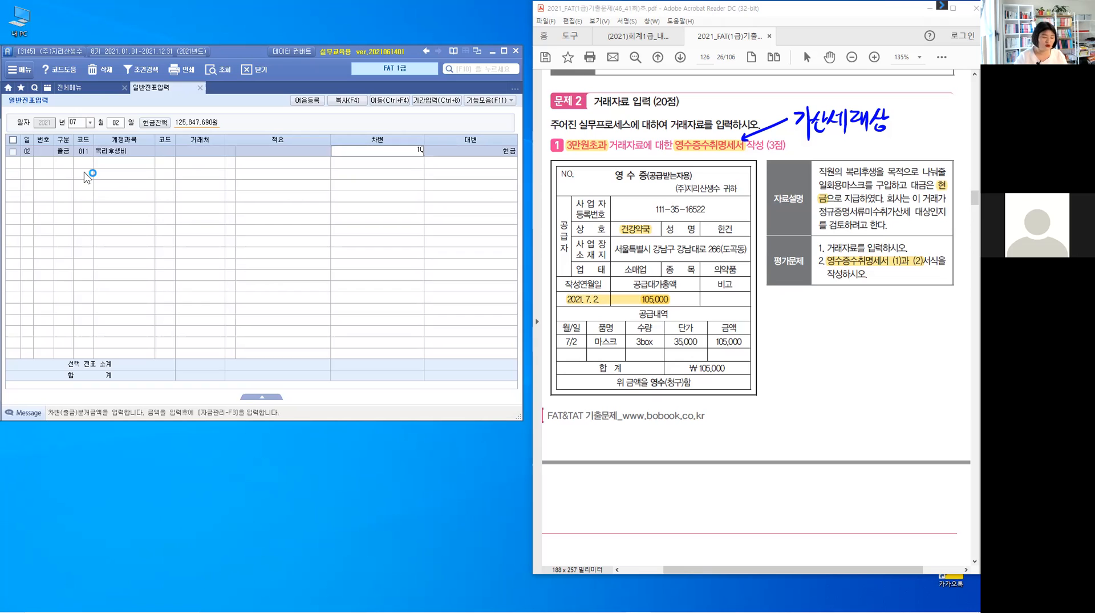
pyautogui.write('5,000')
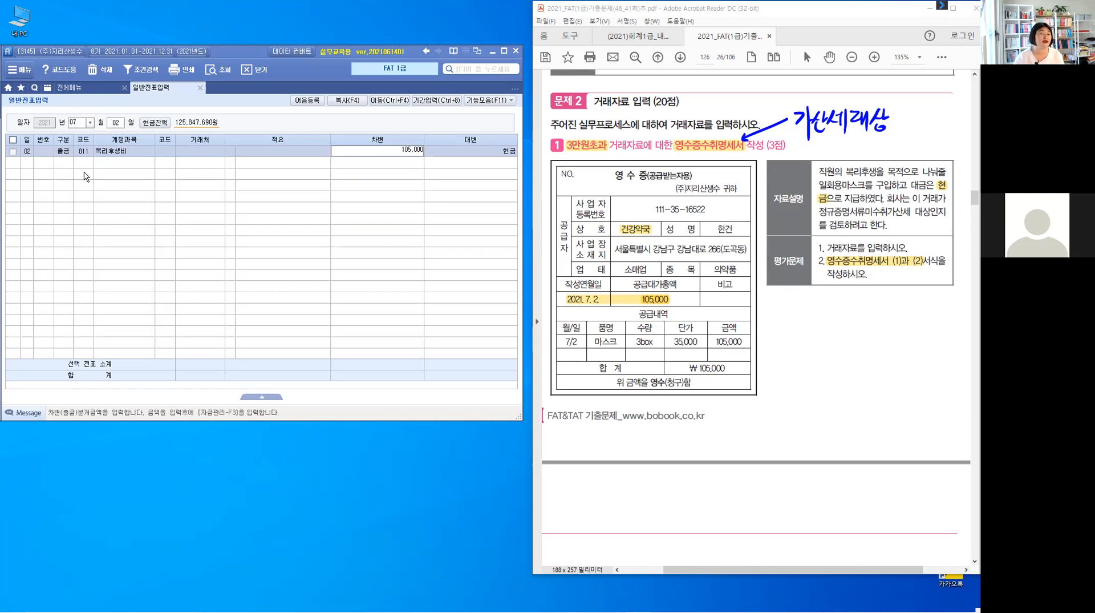
pyautogui.press('Return')
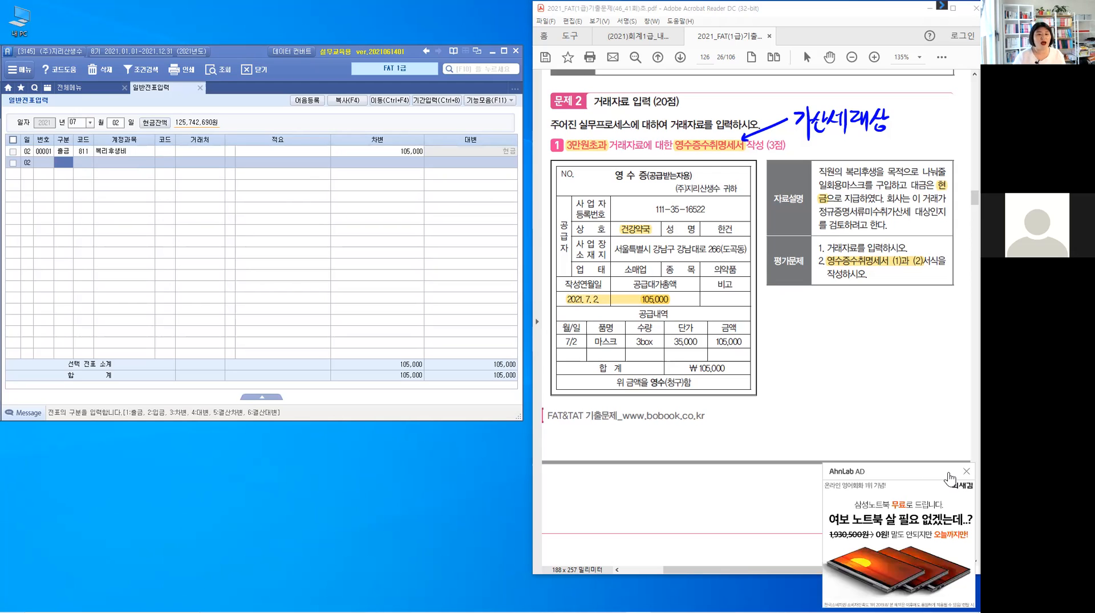
pyautogui.click(967, 472)
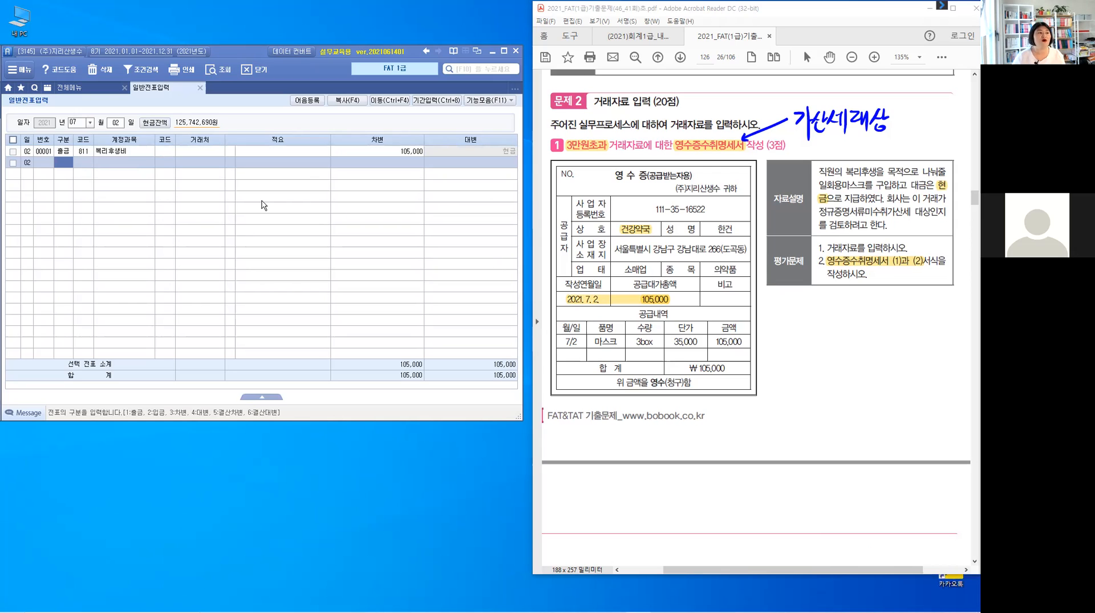
# Return from voucher entry to the full menu and open the receipt statement form (영수증수취명세서).
pyautogui.press('Up')
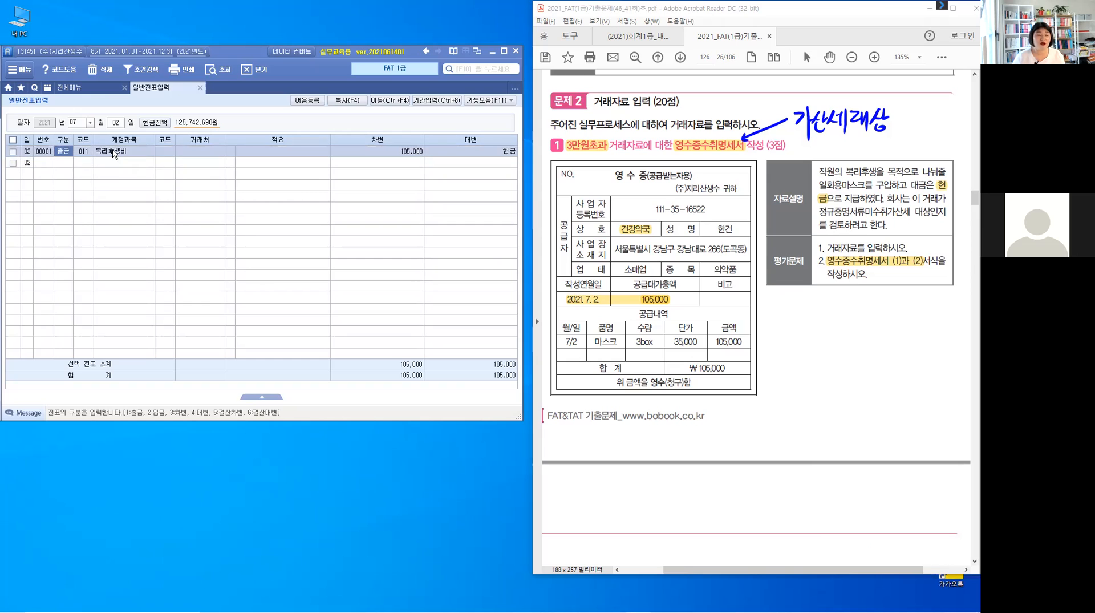
pyautogui.click(113, 152)
pyautogui.press('Escape')
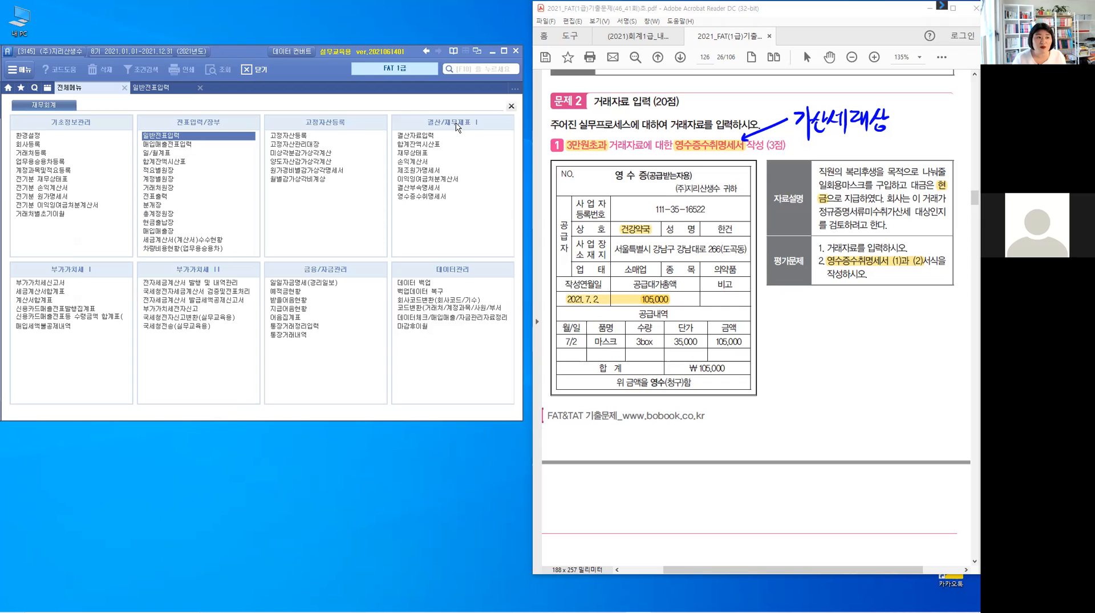
pyautogui.click(430, 198)
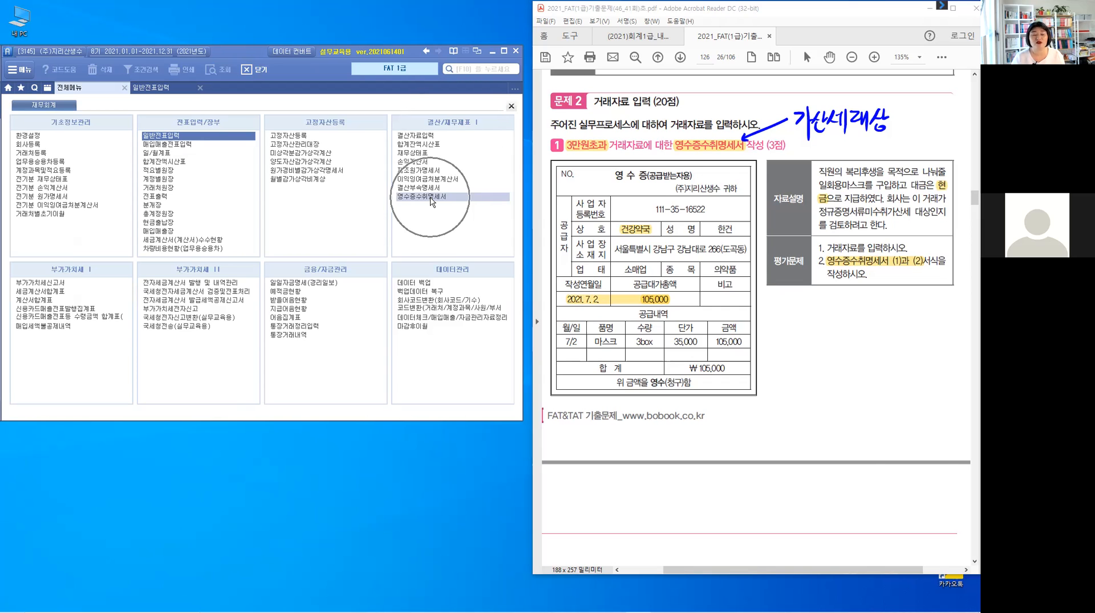
pyautogui.click(431, 197)
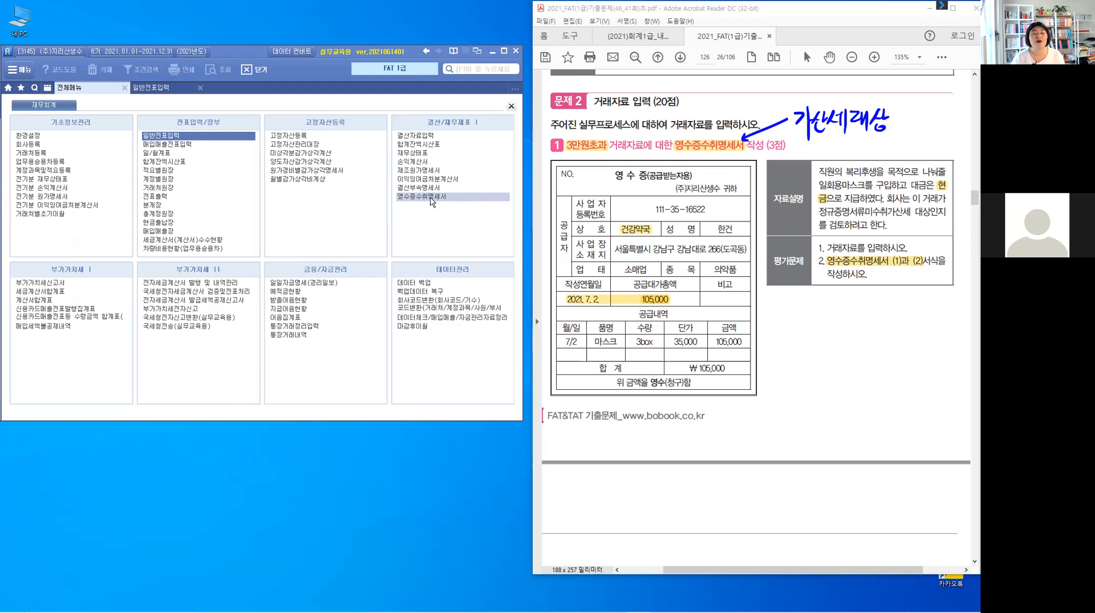
pyautogui.doubleClick(432, 197)
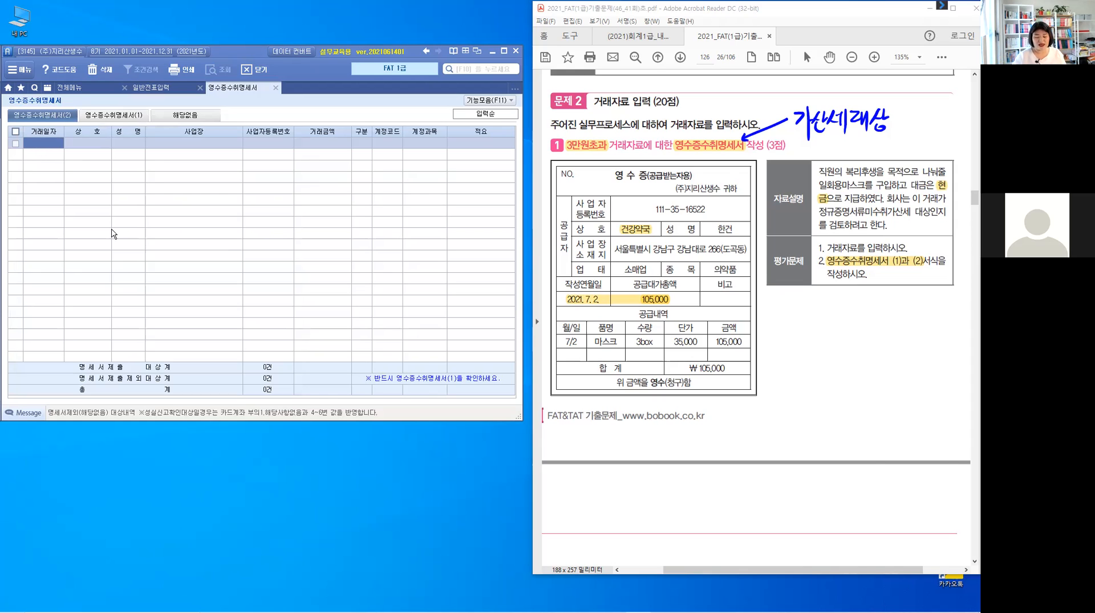
# Enter 2021-07-02 as the transaction date on the first line of 영수증수취명세서(2).
pyautogui.write('2021-')
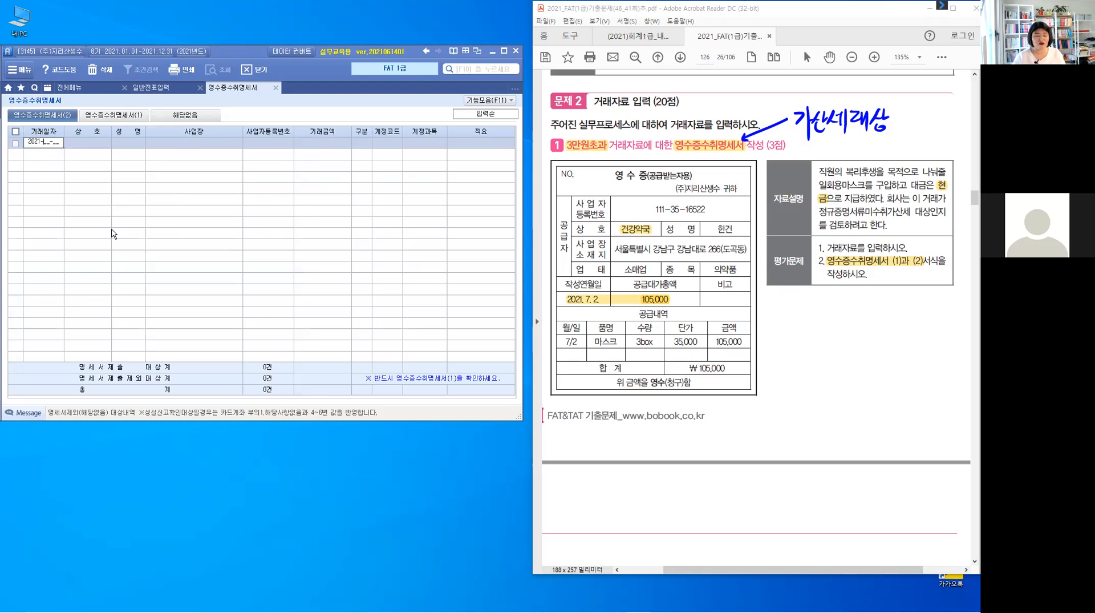
pyautogui.write('07-02')
pyautogui.press('Return')
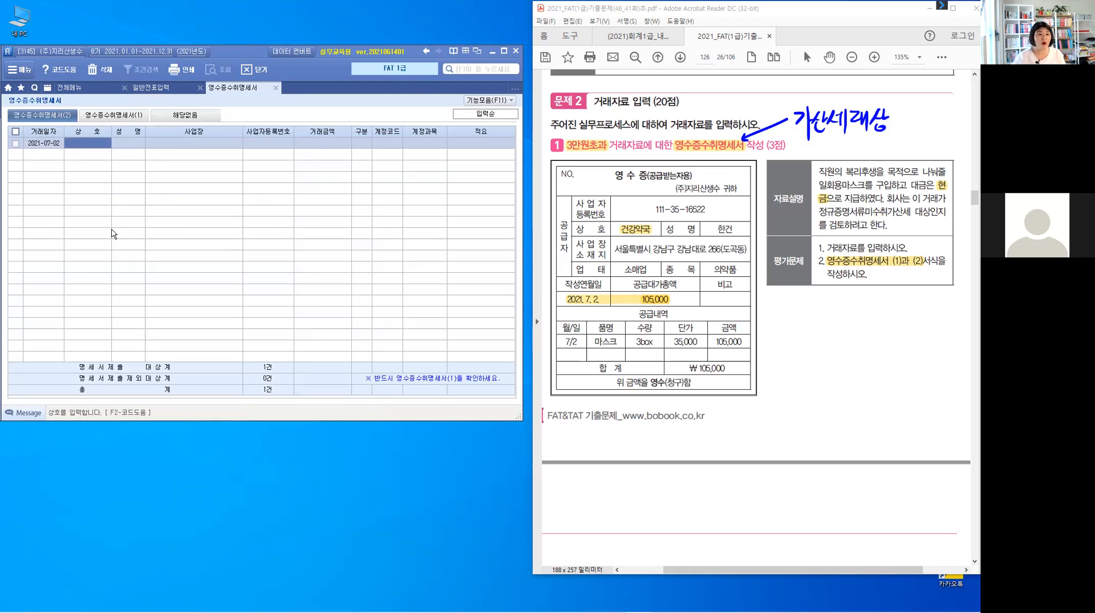
# Enter 건강약국 as the supplier's trade name and fill in the representative's name on the 2021-07-02 line.
pyautogui.write('ㄱ')
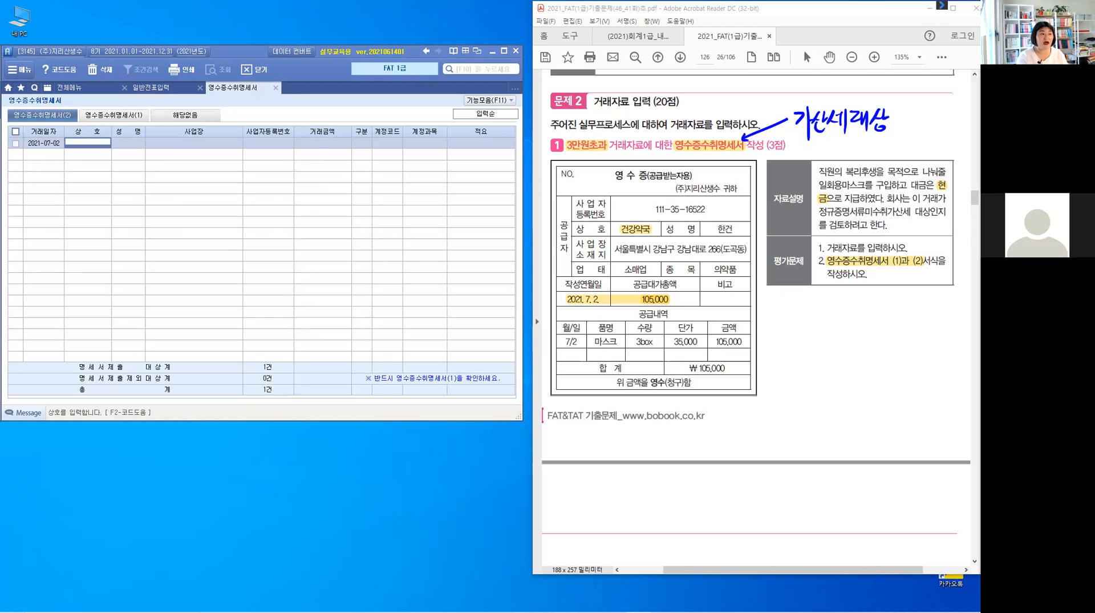
pyautogui.write('건강')
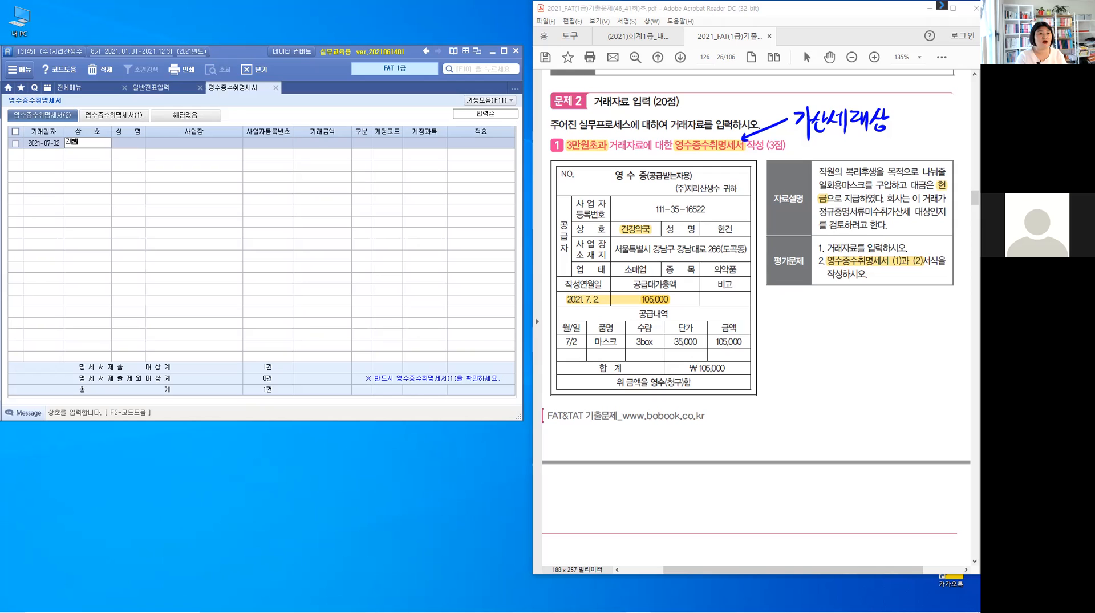
pyautogui.write('약국')
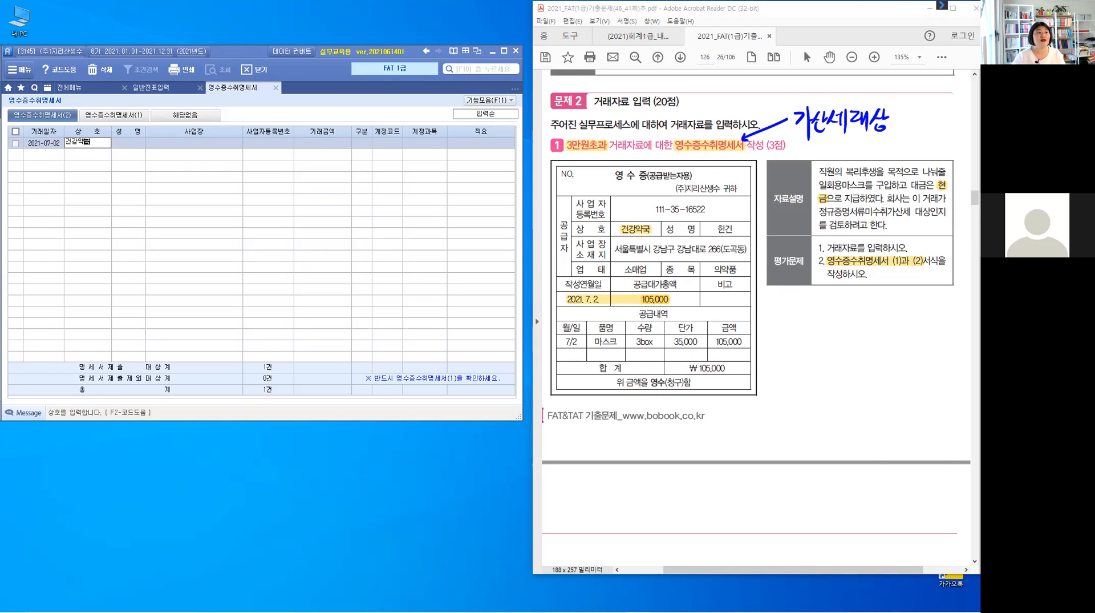
pyautogui.press('Return')
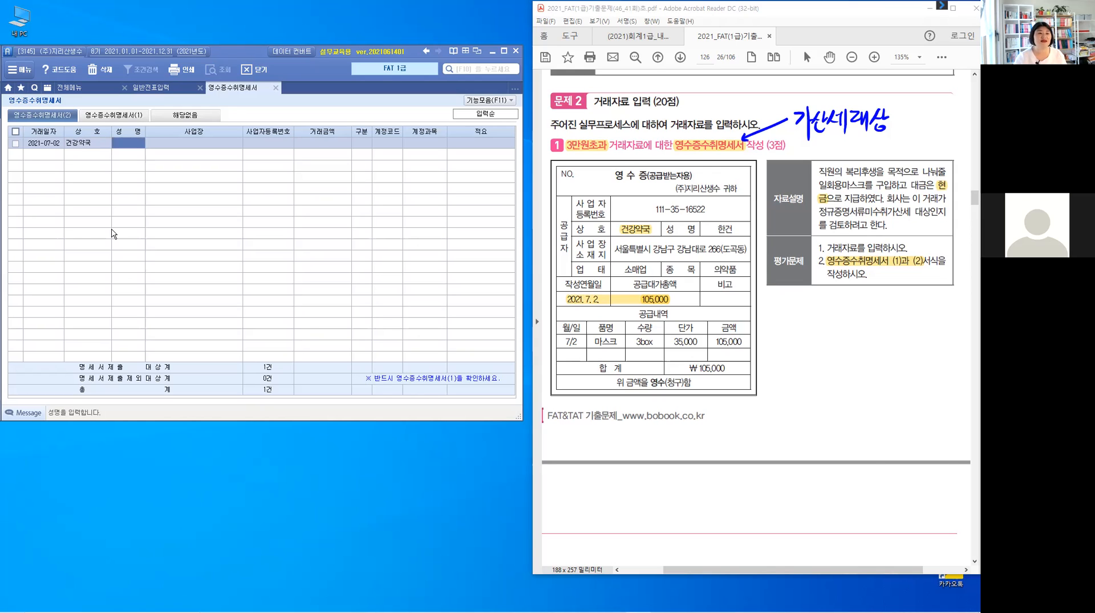
pyautogui.write('한건')
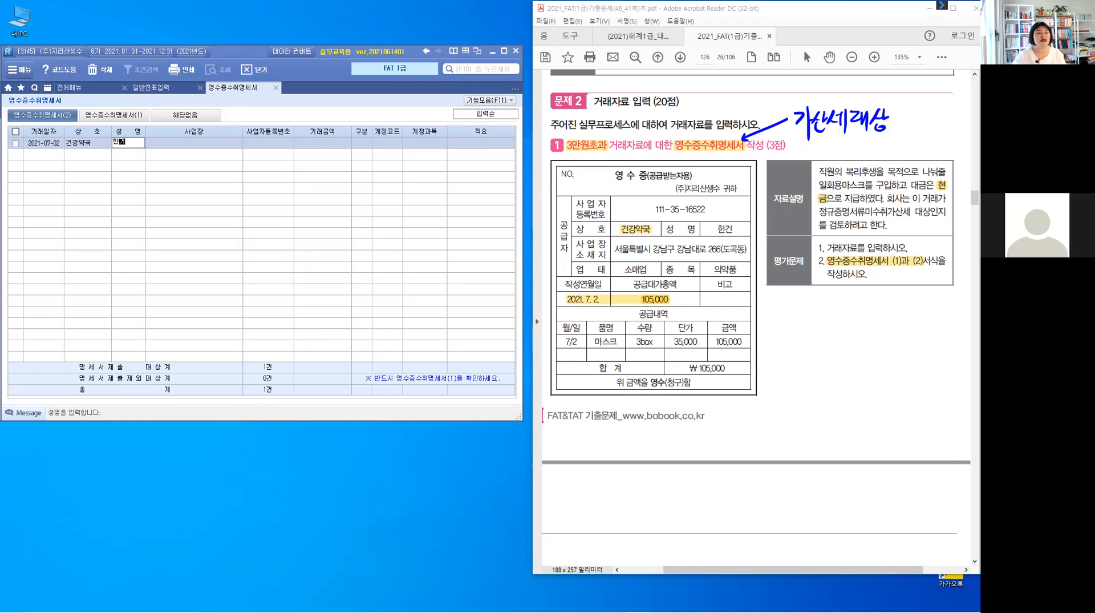
pyautogui.press('Return')
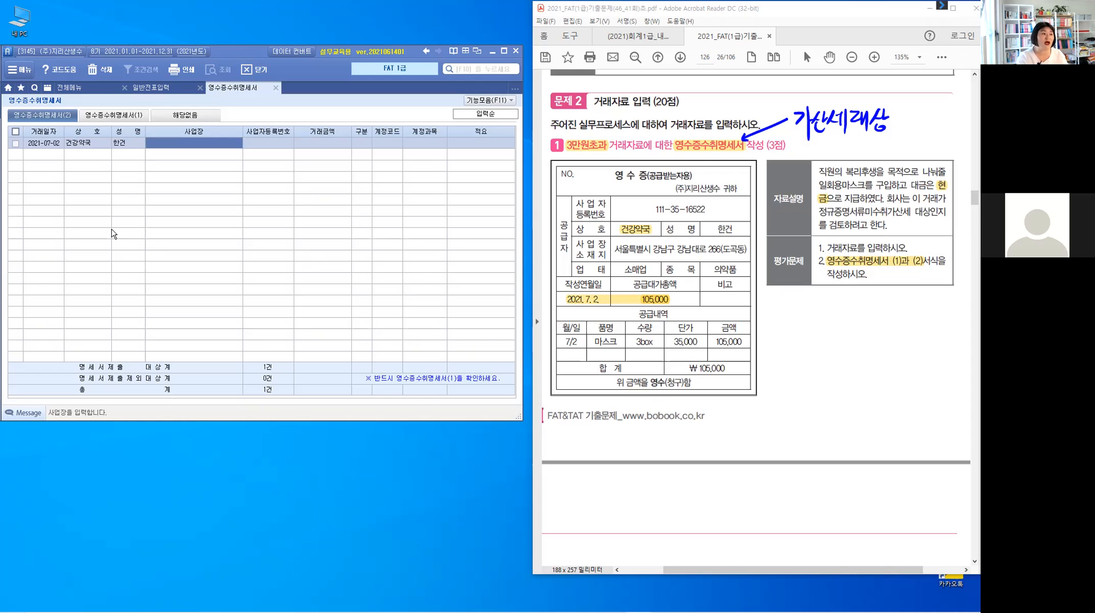
# Fill in the supplier's business address (사업장) on the same line from the receipt.
pyautogui.write('ㅅ')
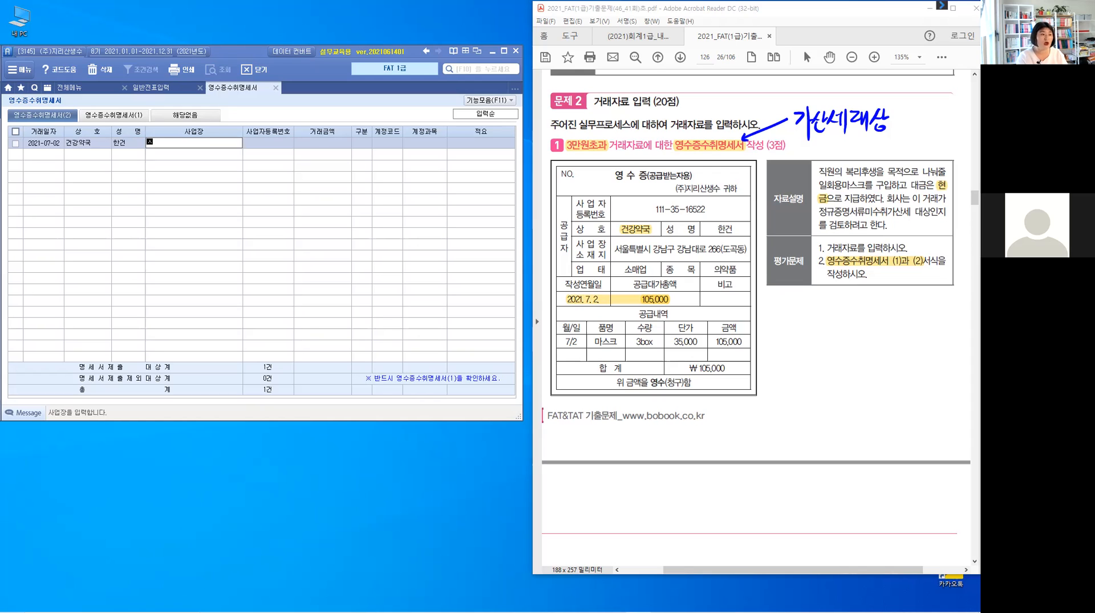
pyautogui.write('ㅓ울ㅌ')
pyautogui.press('BackSpace')
pyautogui.press('BackSpace')
pyautogui.press('BackSpace')
pyautogui.write('서울특별')
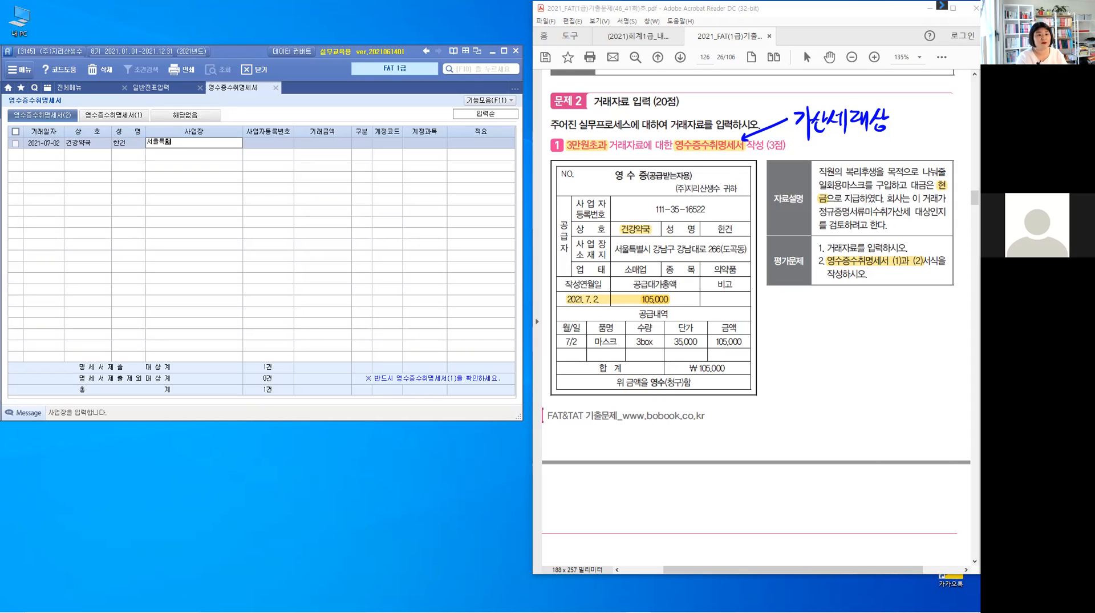
pyautogui.write('시 강남구 강남대로 ')
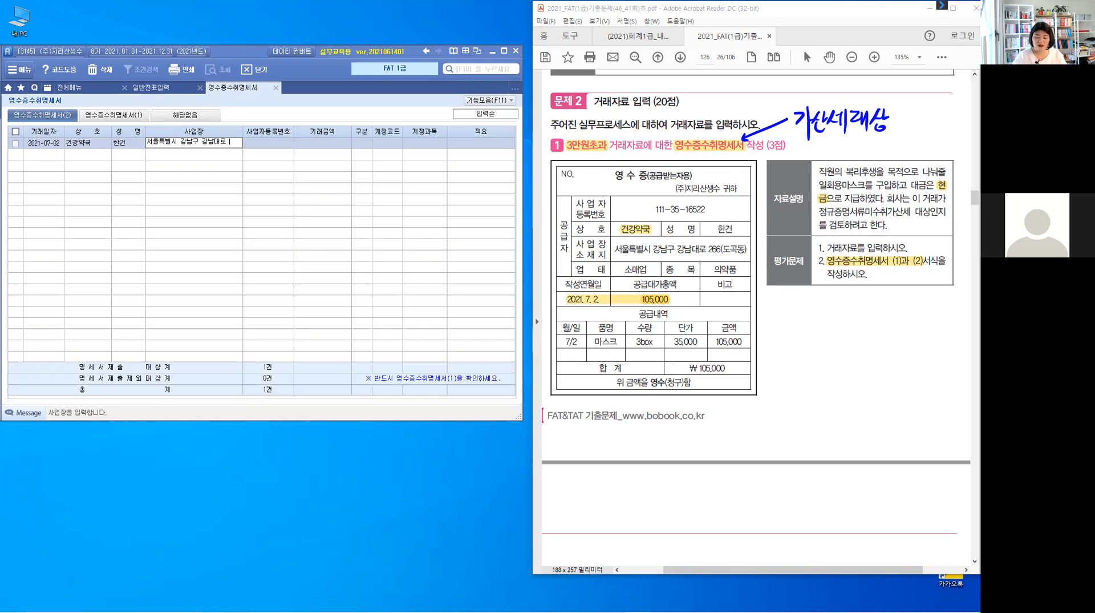
pyautogui.write('266(')
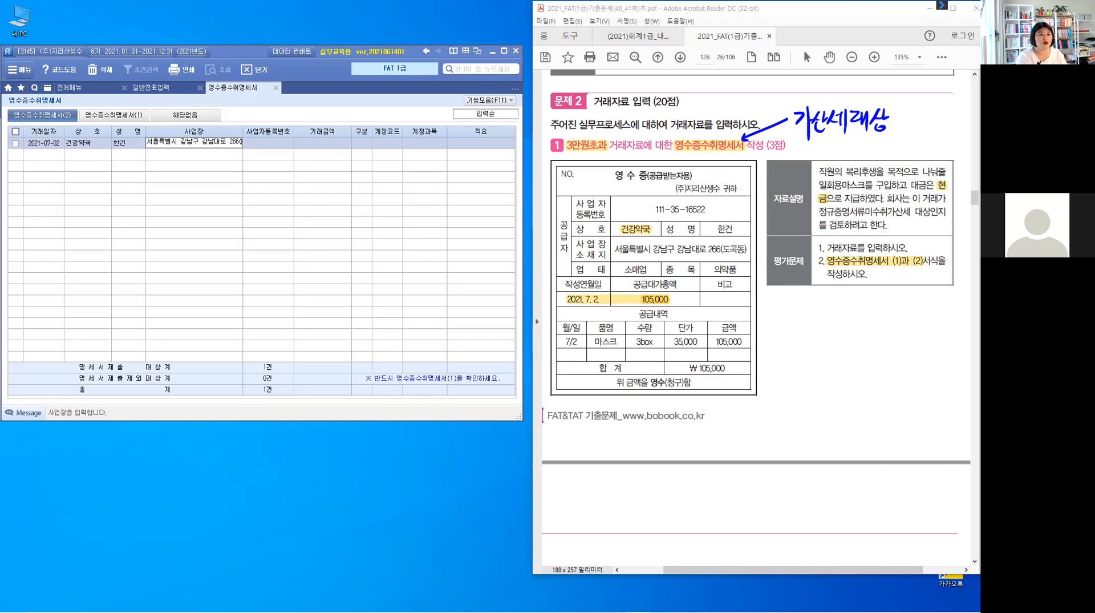
pyautogui.write('도곡')
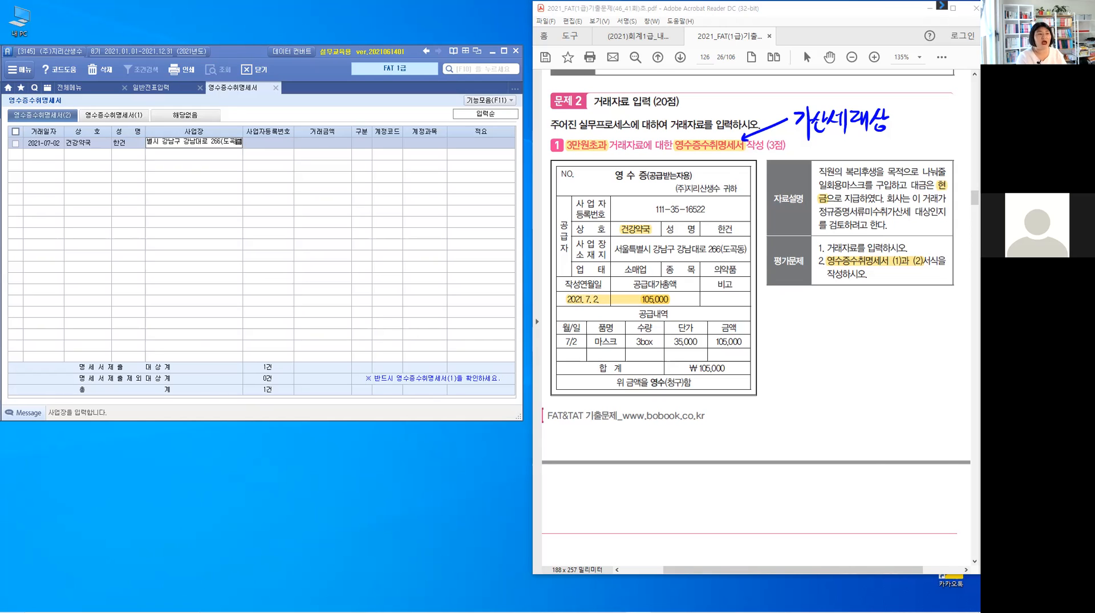
pyautogui.write('동)')
pyautogui.press('Return')
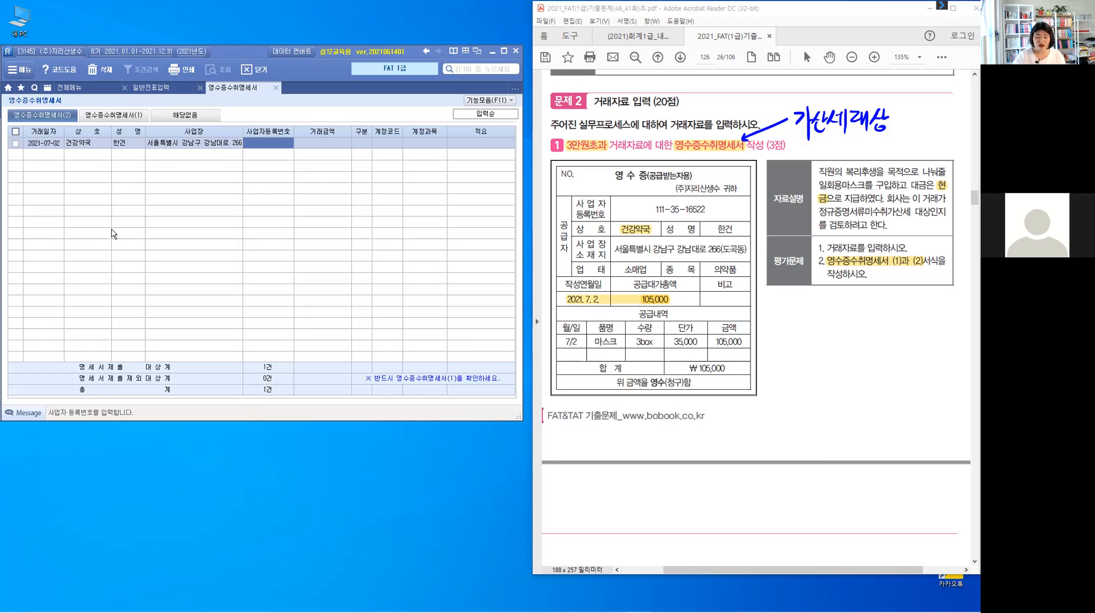
# Fill in the supplier's business registration number from the receipt.
pyautogui.write('111-')
pyautogui.write('3')
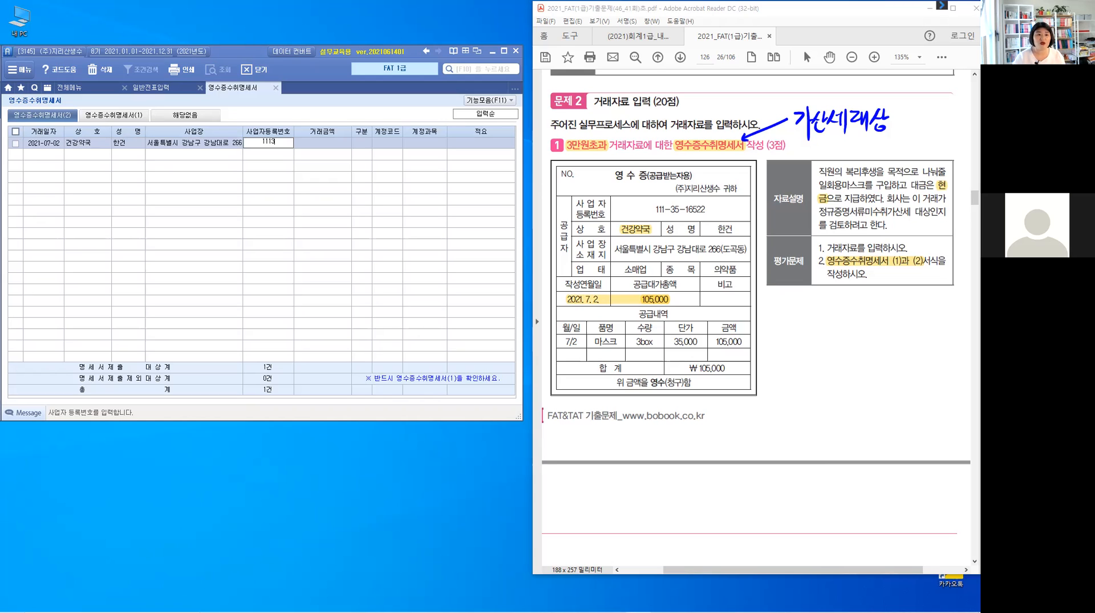
pyautogui.write('5-16522')
pyautogui.press('Return')
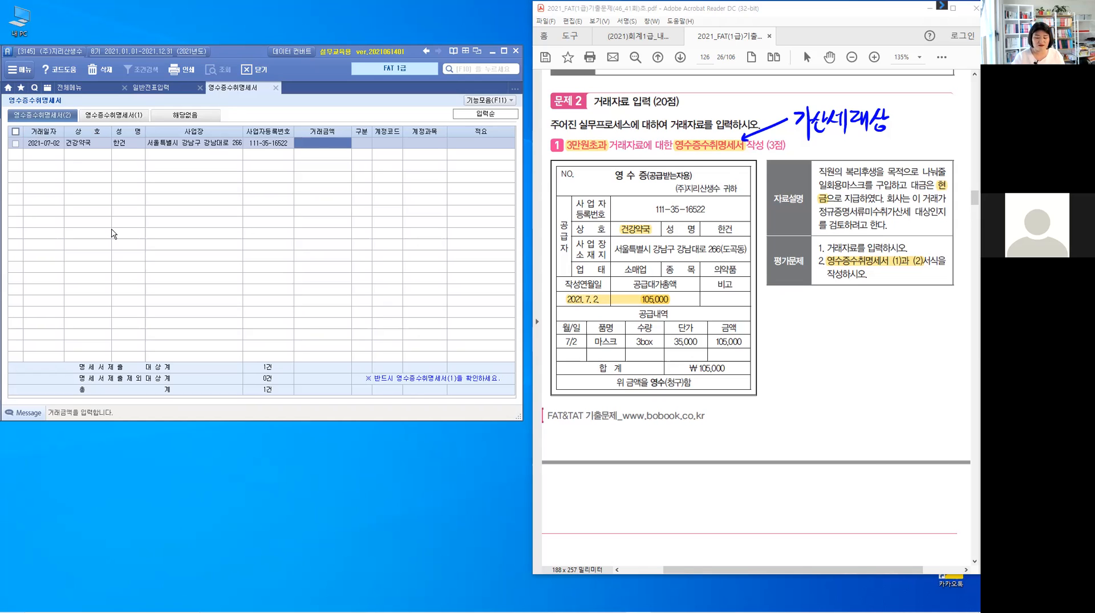
# Enter 105,000 as the transaction amount and leave the 구분 code blank.
pyautogui.write('5000')
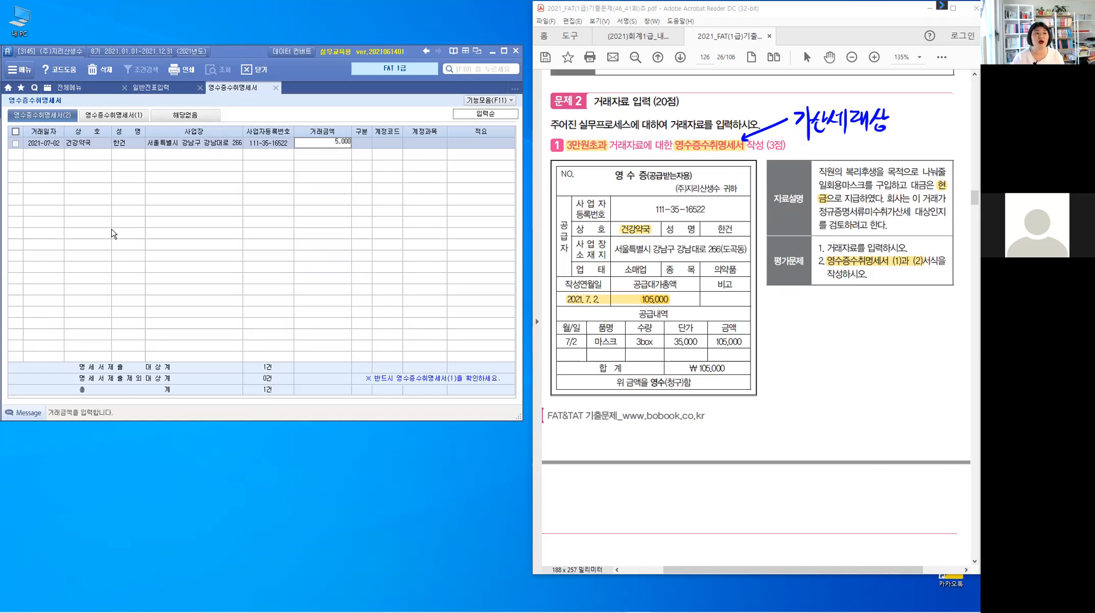
pyautogui.press('BackSpace')
pyautogui.press('BackSpace')
pyautogui.press('BackSpace')
pyautogui.press('BackSpace')
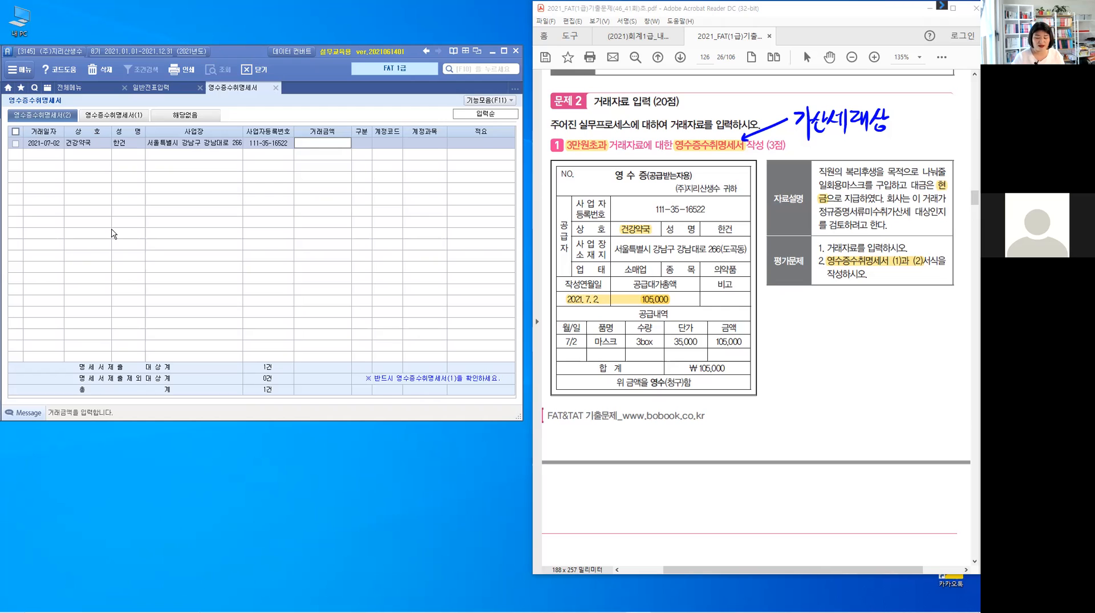
pyautogui.write('1050000')
pyautogui.press('Return')
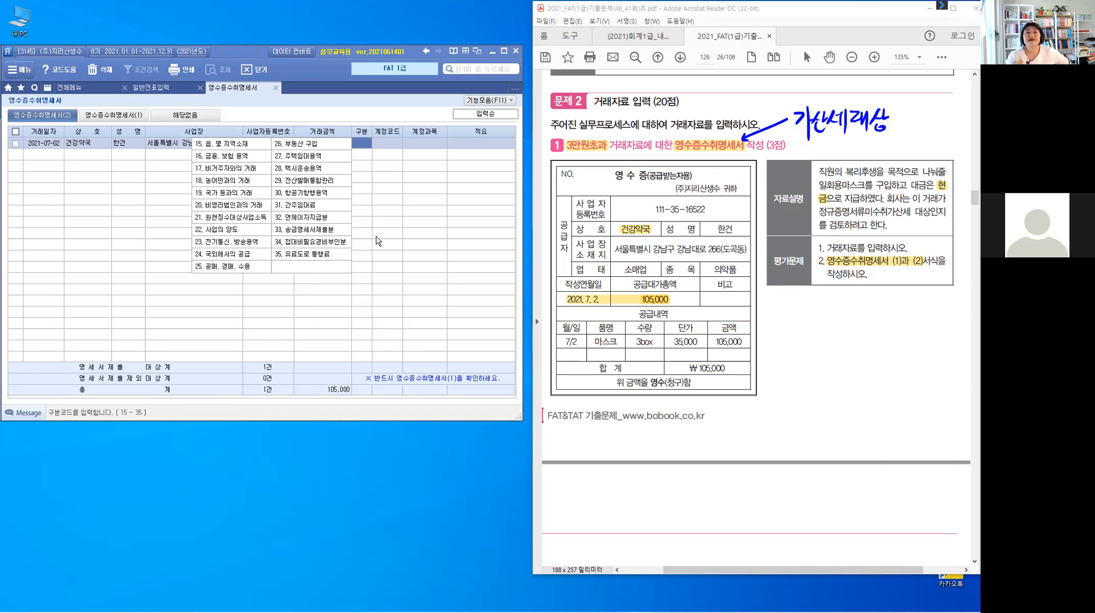
pyautogui.press('Return')
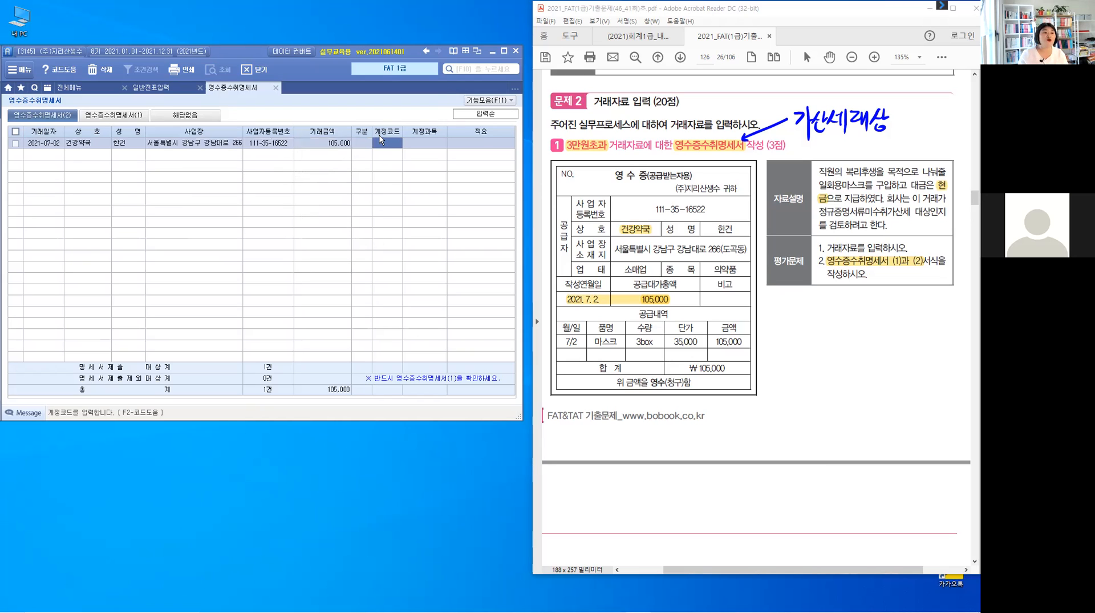
# Bracket the 구분 column with the screen pen and write the note 공란 above it.
pyautogui.moveTo(349, 124)
pyautogui.mouseDown()
pyautogui.moveTo(349, 149)
pyautogui.moveTo(377, 120)
pyautogui.moveTo(379, 149)
pyautogui.moveTo(346, 152)
pyautogui.mouseUp()
pyautogui.moveTo(352, 92)
pyautogui.mouseDown()
pyautogui.moveTo(362, 91)
pyautogui.moveTo(357, 103)
pyautogui.mouseUp()
pyautogui.moveTo(350, 104); pyautogui.dragTo(364, 102)
pyautogui.moveTo(357, 106); pyautogui.dragTo(377, 106)
pyautogui.moveTo(377, 100); pyautogui.dragTo(383, 100)
pyautogui.moveTo(370, 106); pyautogui.dragTo(380, 112)
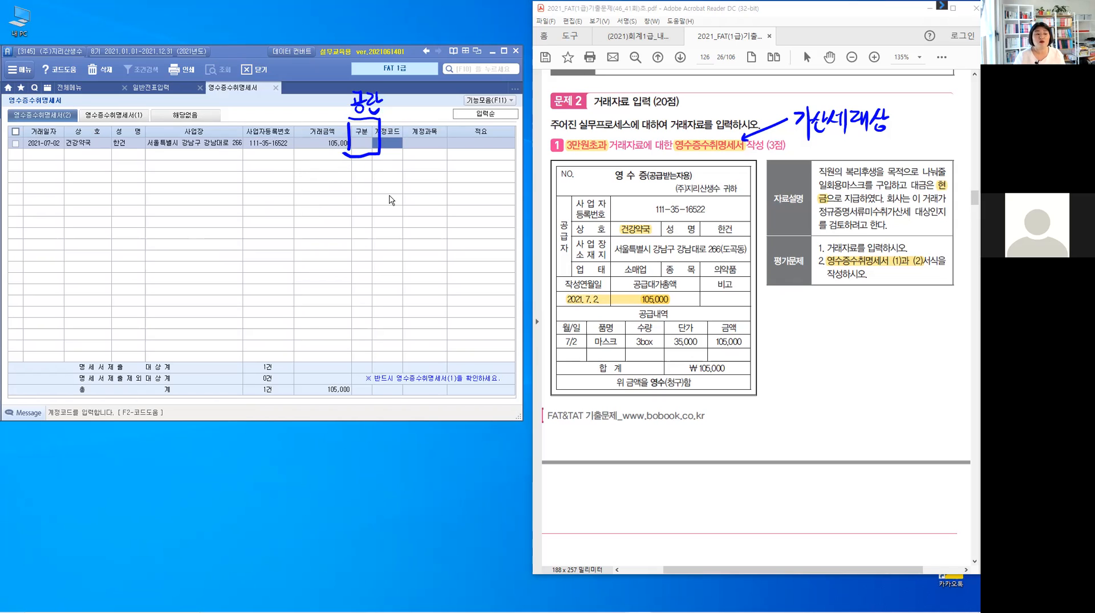
# Set the line's account to 811 복리후생비, enter 마스크구입 as its description, and clear the on-screen pen marks.
pyautogui.write('811')
pyautogui.press('Return')
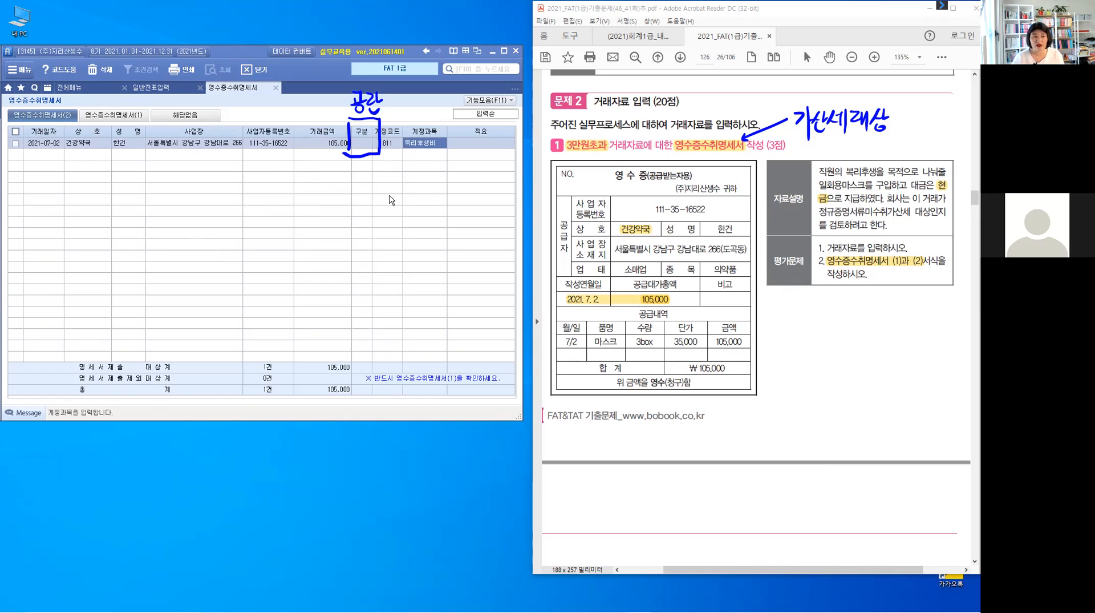
pyautogui.press('Return')
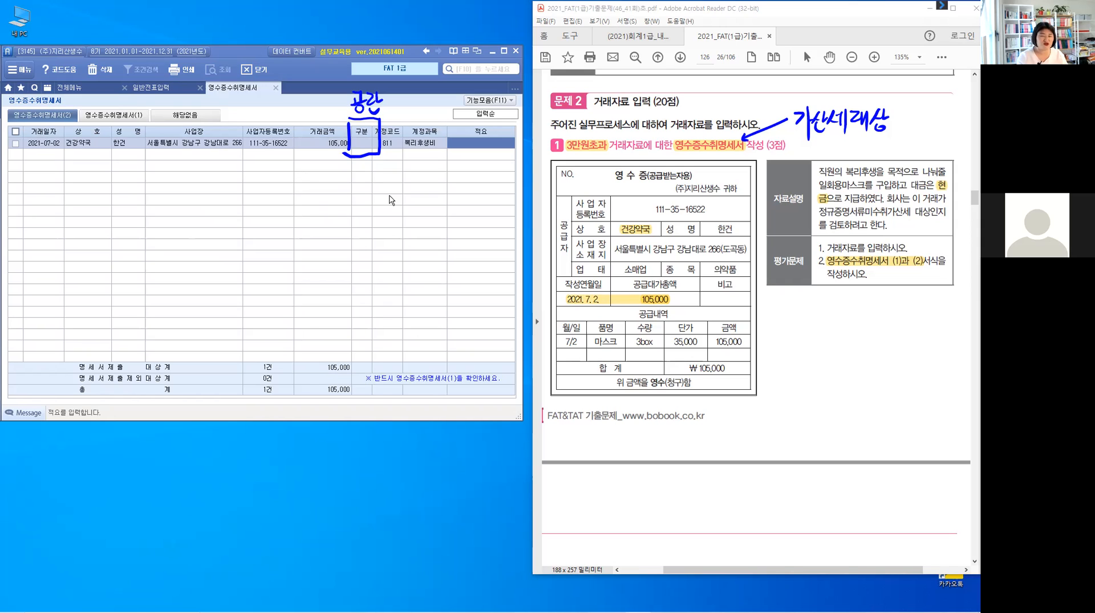
pyautogui.write('ㅁㅣ')
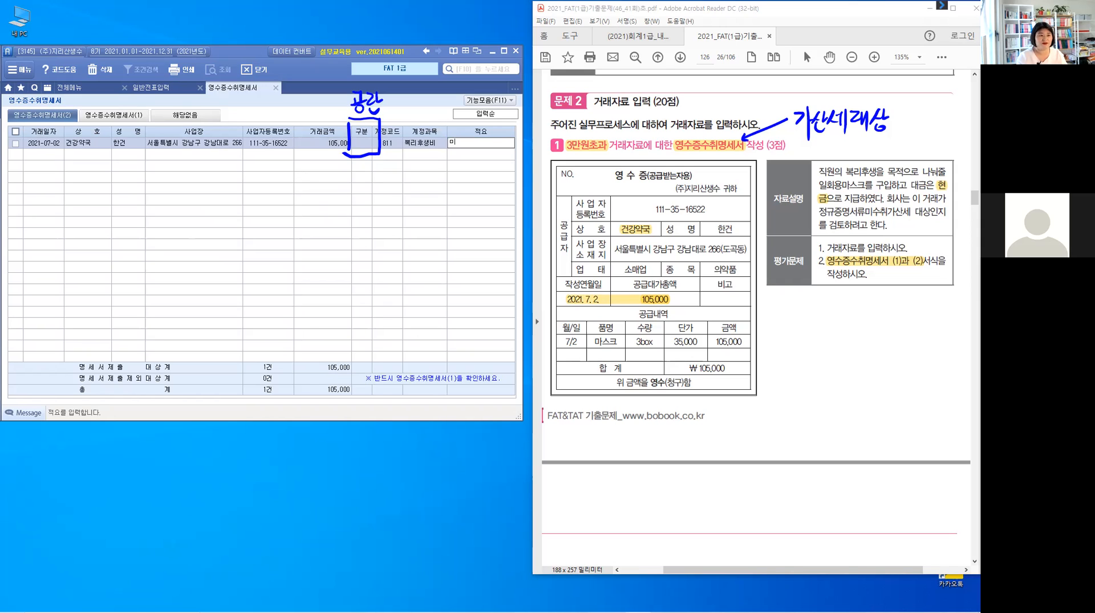
pyautogui.write('ㅅ')
pyautogui.write('ㅡㅋㅡ')
pyautogui.write('구입')
pyautogui.press('Return')
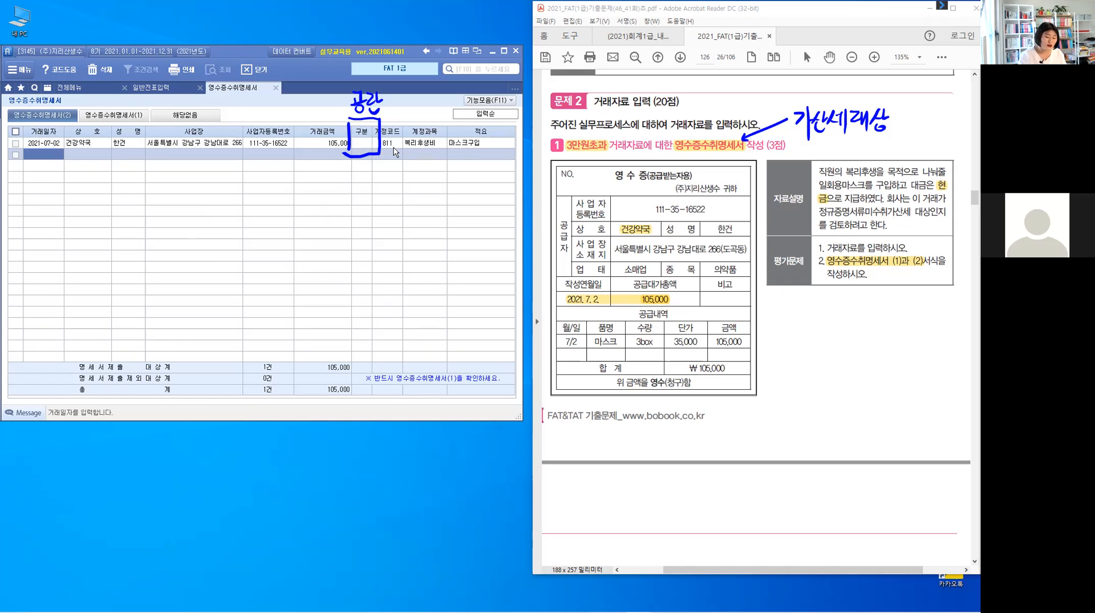
pyautogui.press('Escape')
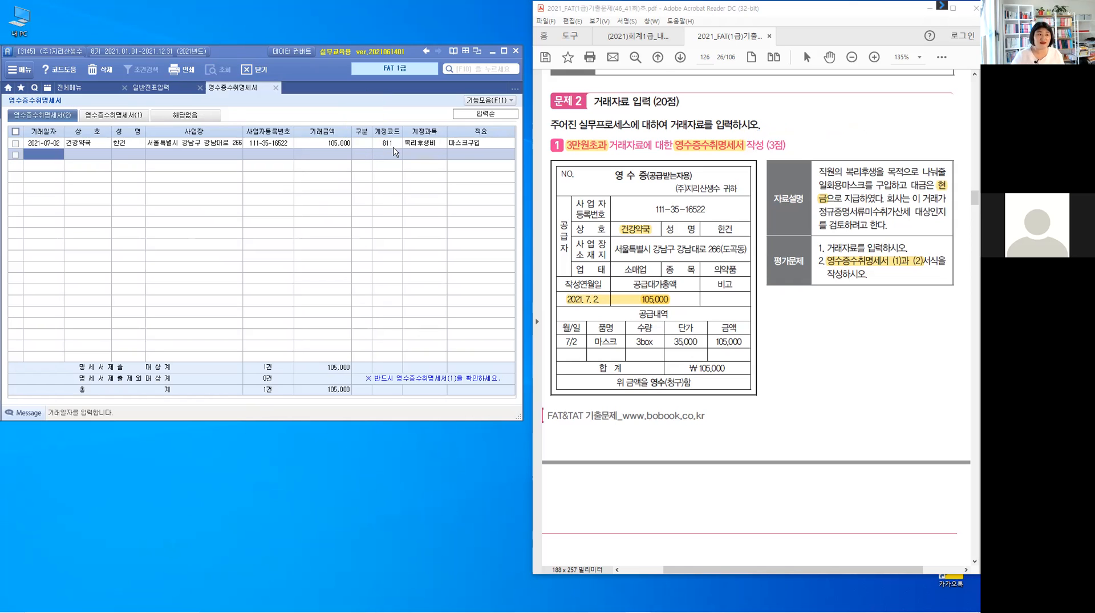
# Bring up 영수증수취명세서(1) and close the form, saving its contents.
pyautogui.click(130, 117)
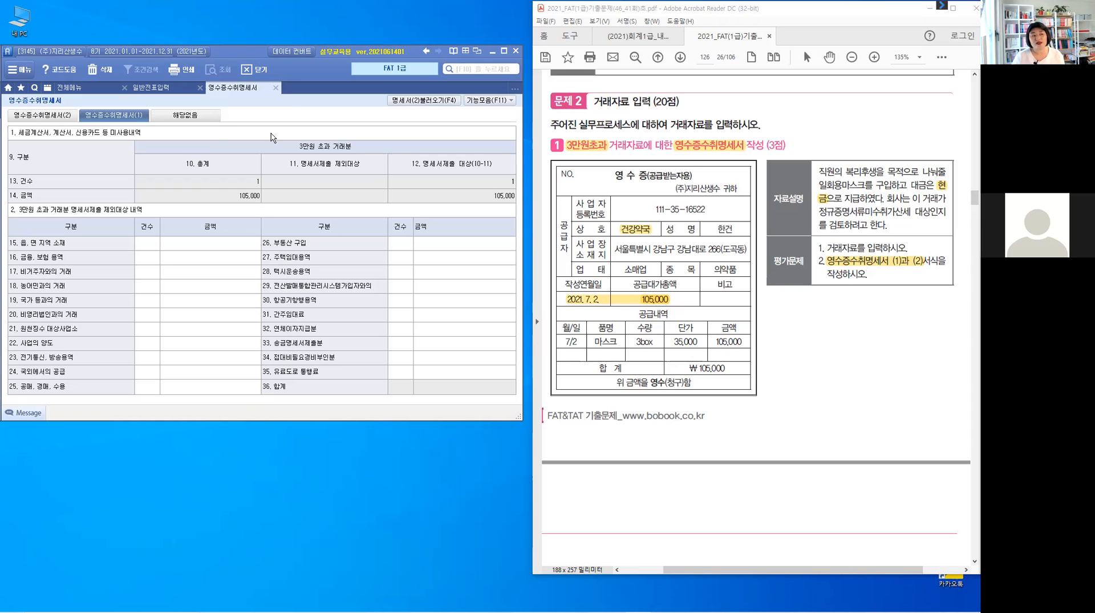
pyautogui.click(276, 89)
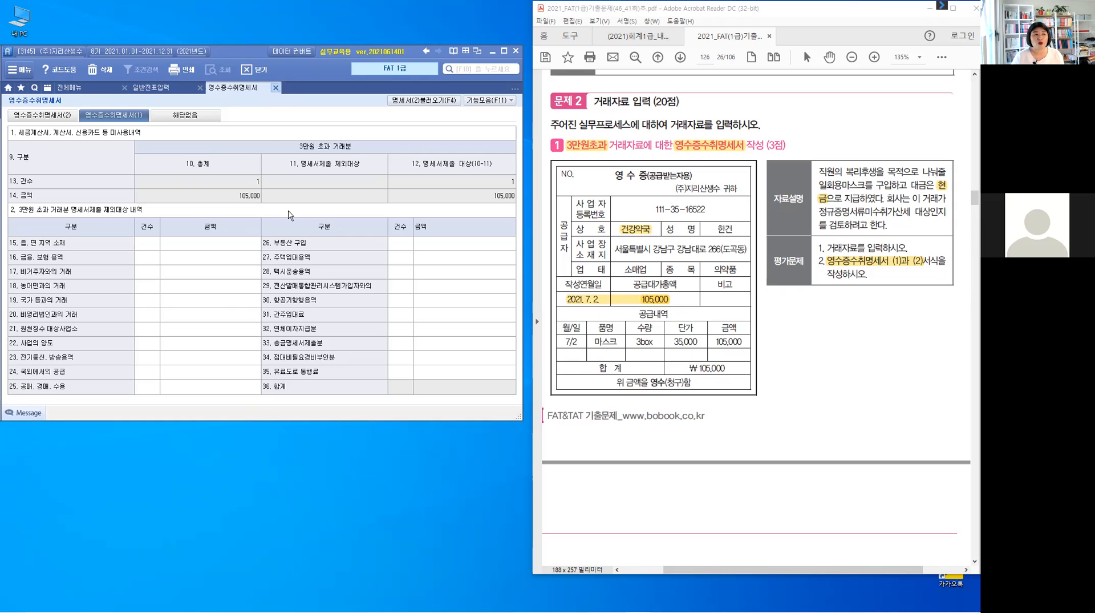
pyautogui.moveTo(478, 267); pyautogui.dragTo(254, 159)
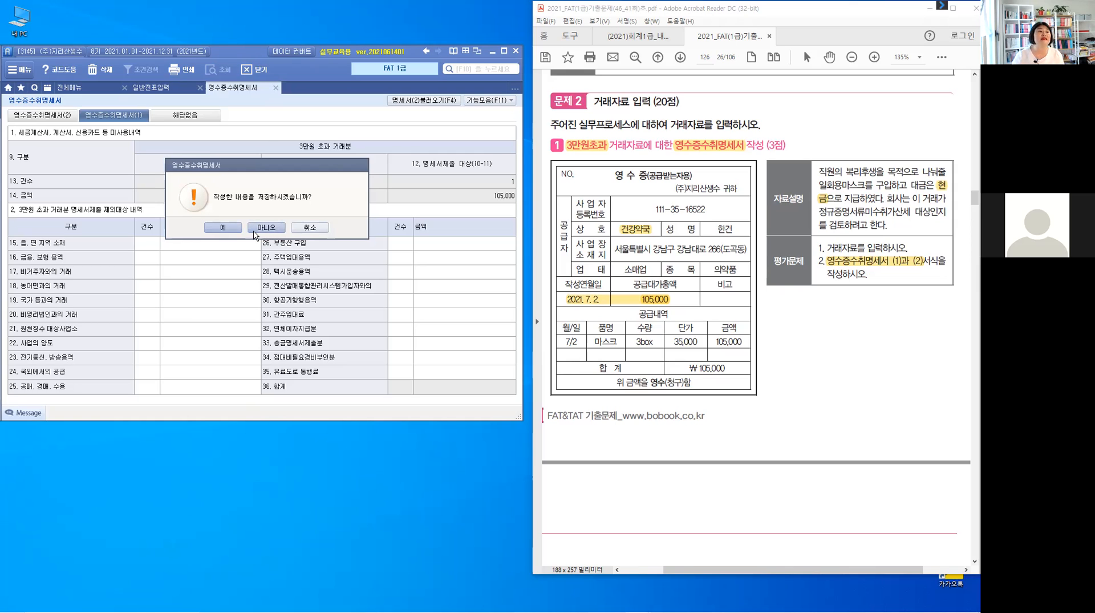
pyautogui.click(216, 227)
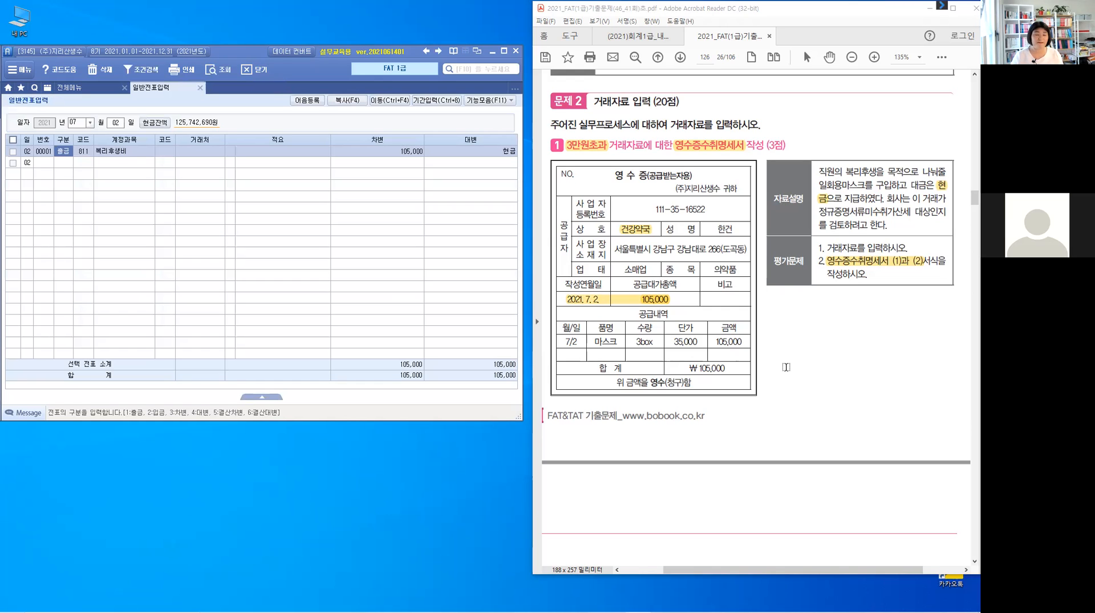
# In the Acrobat Reader exam PDF, highlight 국민은행 당좌예금 in problem 2's explanation and write F3 beside its second evaluation item.
pyautogui.scroll(-3, 786, 367)
pyautogui.scroll(-4, 786, 366)
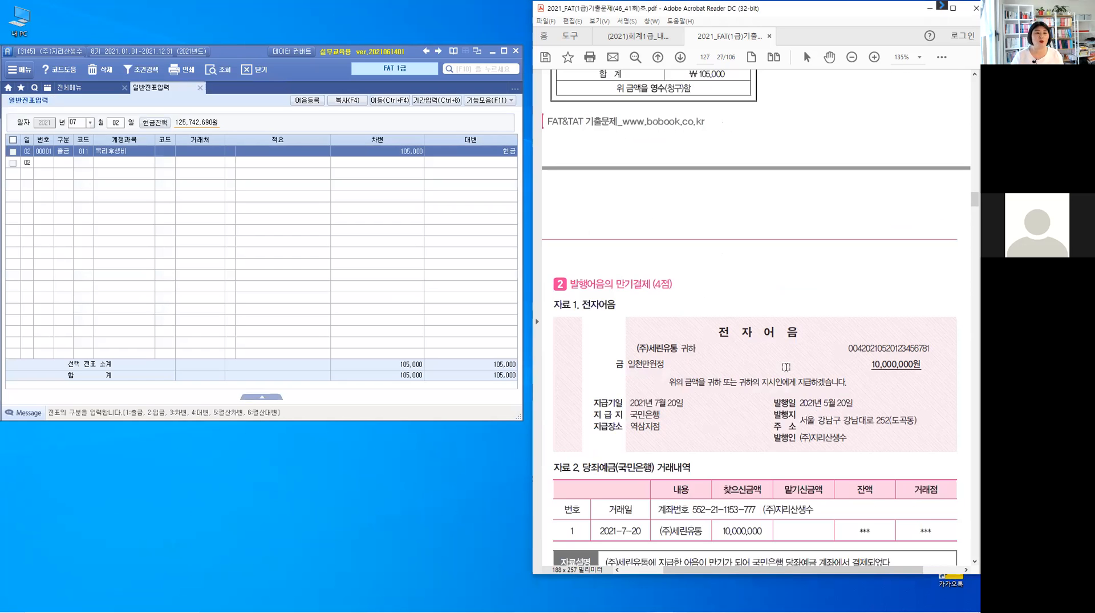
pyautogui.scroll(-4, 786, 366)
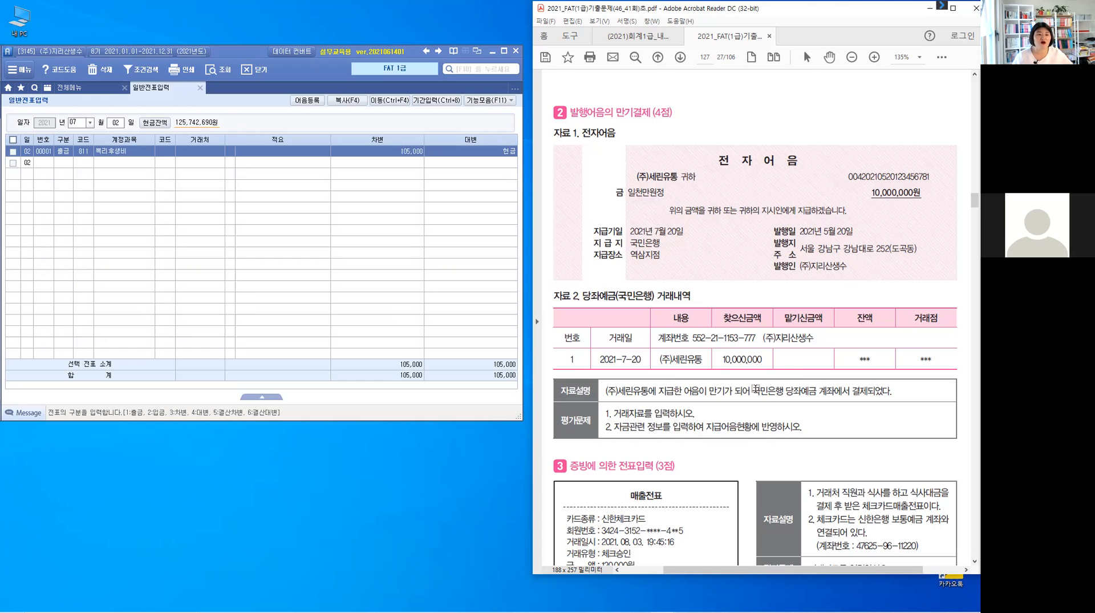
pyautogui.moveTo(754, 391); pyautogui.dragTo(817, 390)
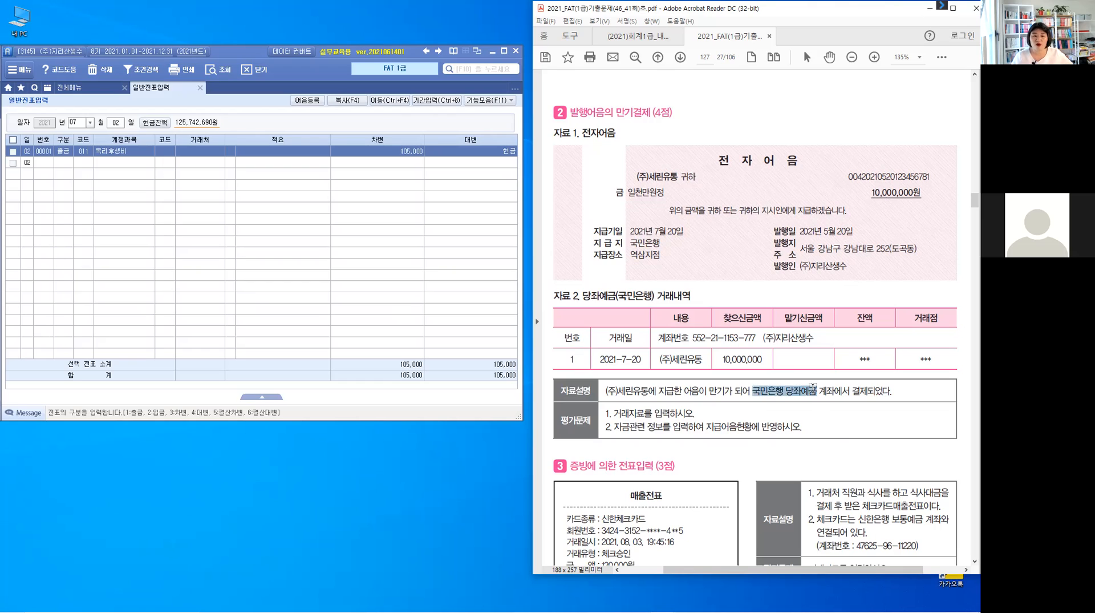
pyautogui.click(839, 435)
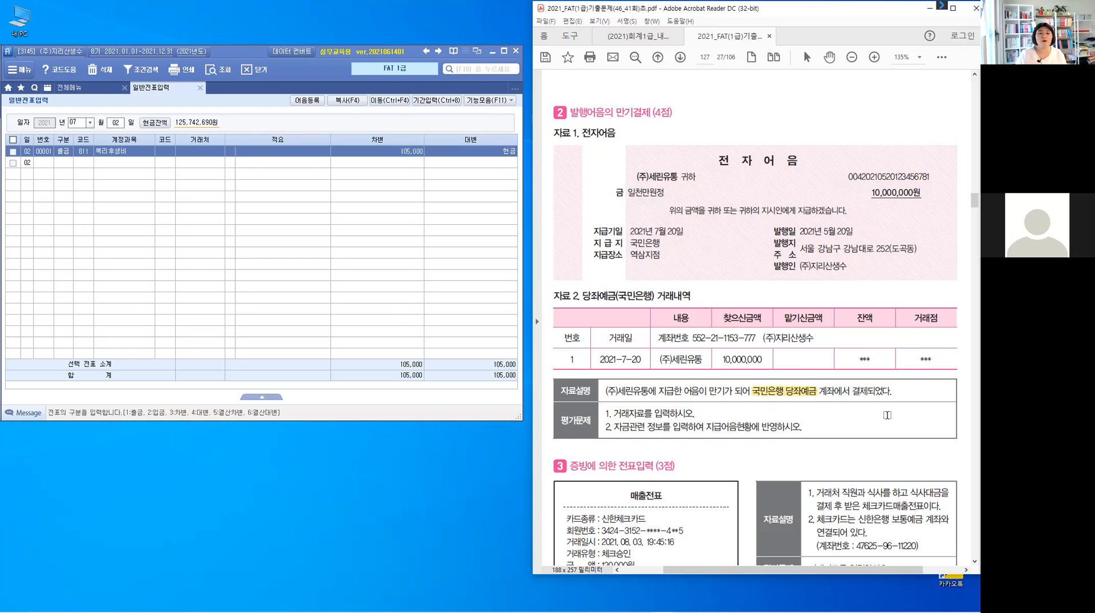
pyautogui.moveTo(823, 420); pyautogui.dragTo(812, 435)
pyautogui.moveTo(813, 428); pyautogui.dragTo(823, 434)
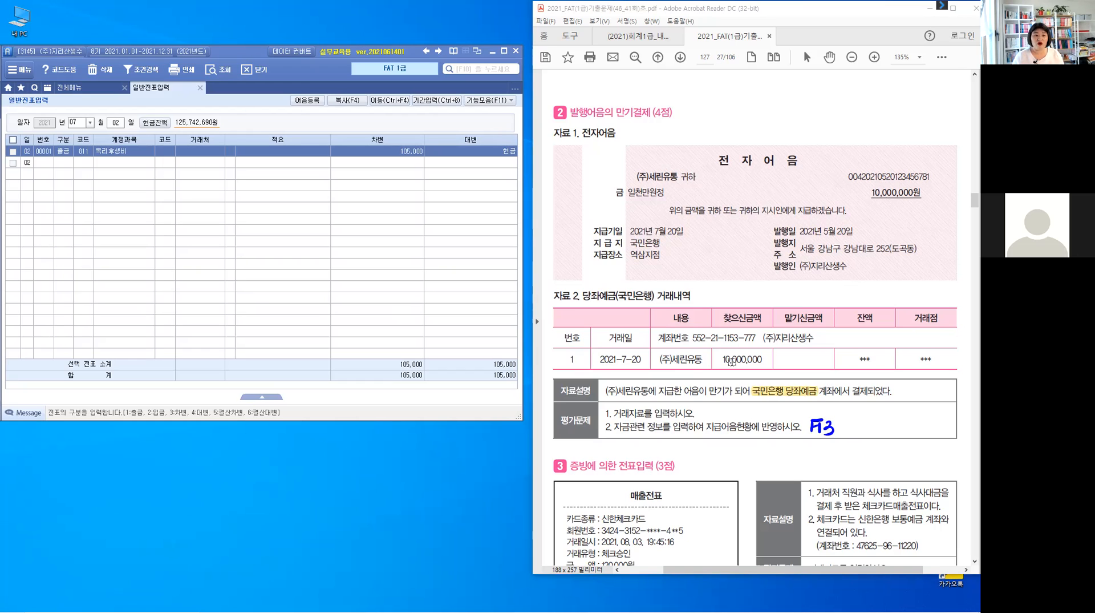
# Highlight the payee (주)세린유통 and the payment date 2021년 7월 20일 on problem 2's electronic note.
pyautogui.moveTo(638, 175); pyautogui.dragTo(679, 176)
pyautogui.click(628, 229)
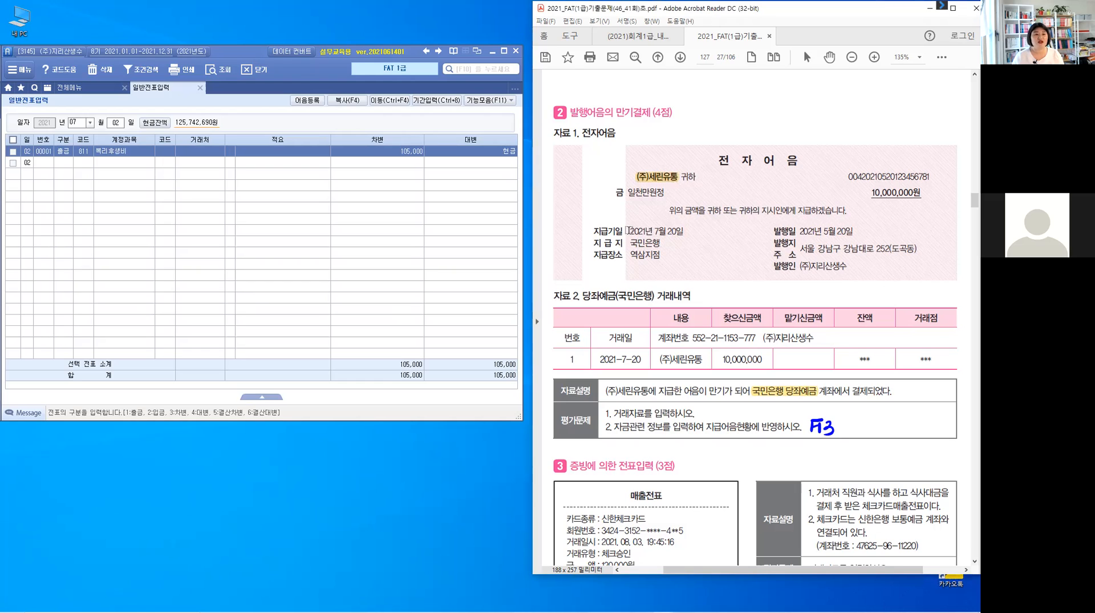
pyautogui.moveTo(628, 230); pyautogui.dragTo(685, 231)
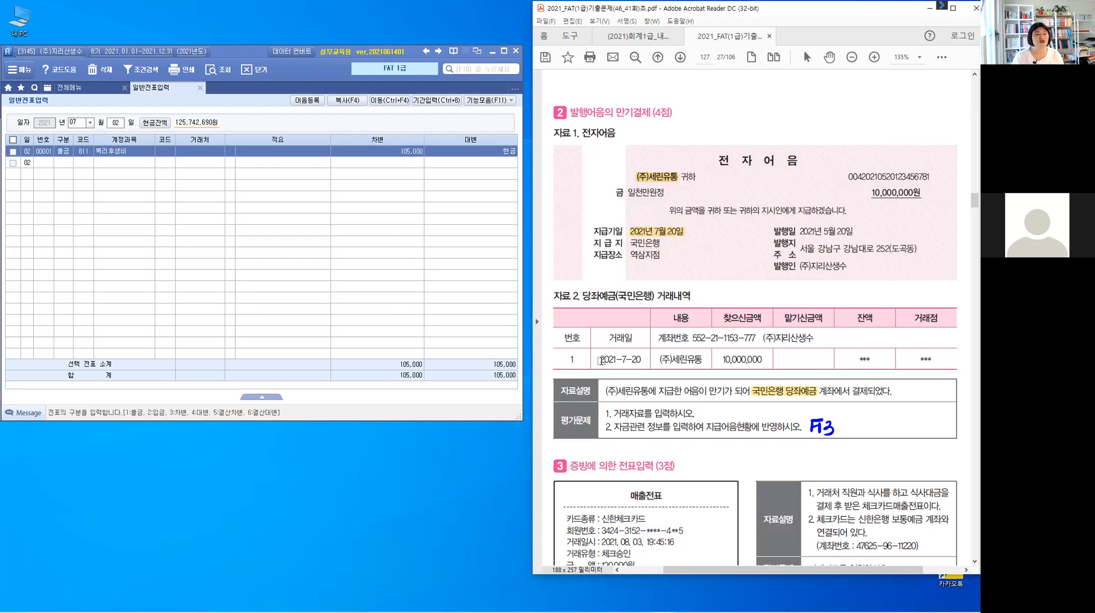
# Highlight the transaction date 2021-7-20 in problem 2's bank statement, and set the 일반전표입력 date in the accounting program to July 20.
pyautogui.moveTo(601, 360); pyautogui.dragTo(642, 359)
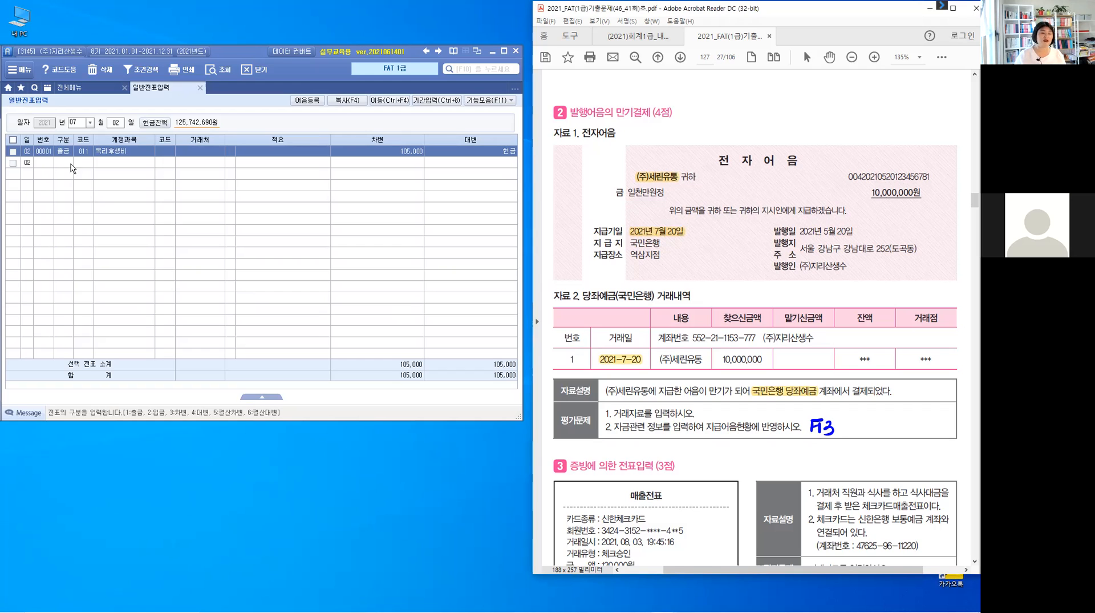
pyautogui.click(117, 123)
pyautogui.write('20')
pyautogui.press('Return')
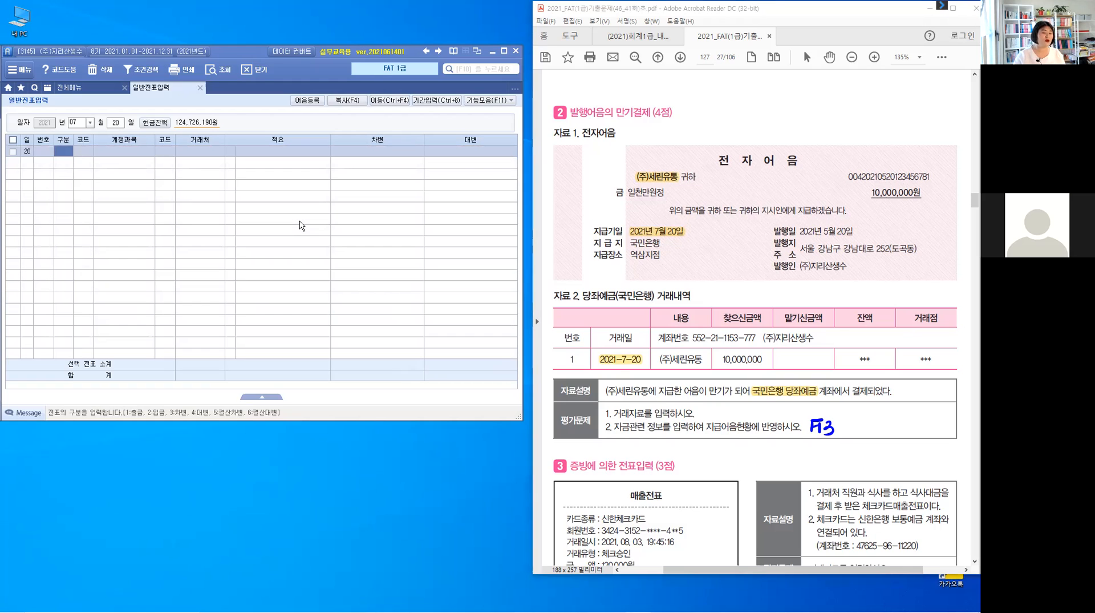
# Start a debit (차변) line with account 252 지급어음 and (주)세린유통 as its 거래처.
pyautogui.write('3')
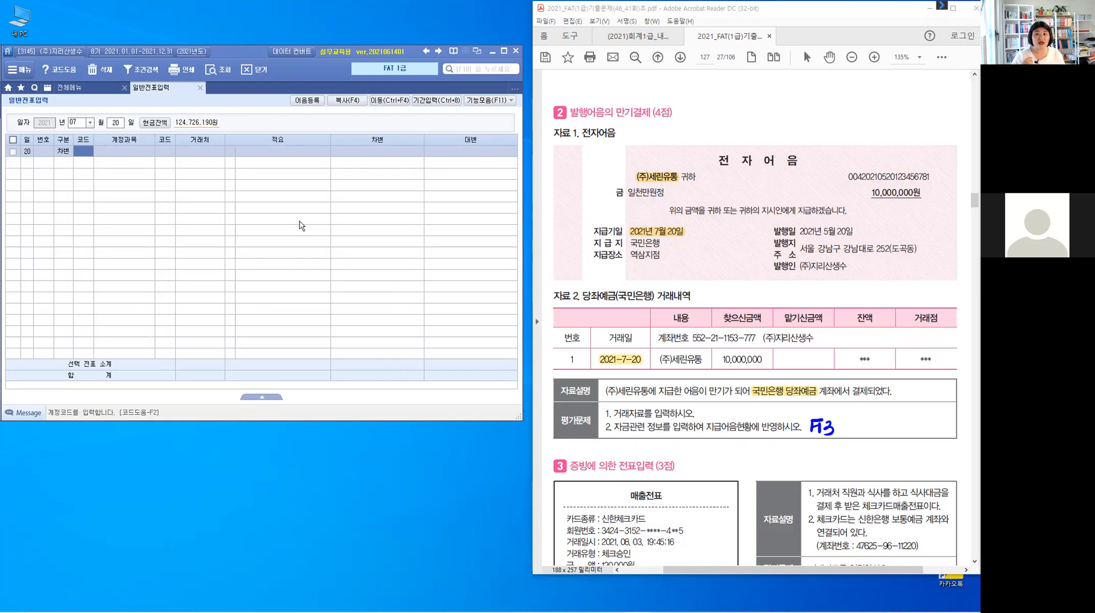
pyautogui.write('252')
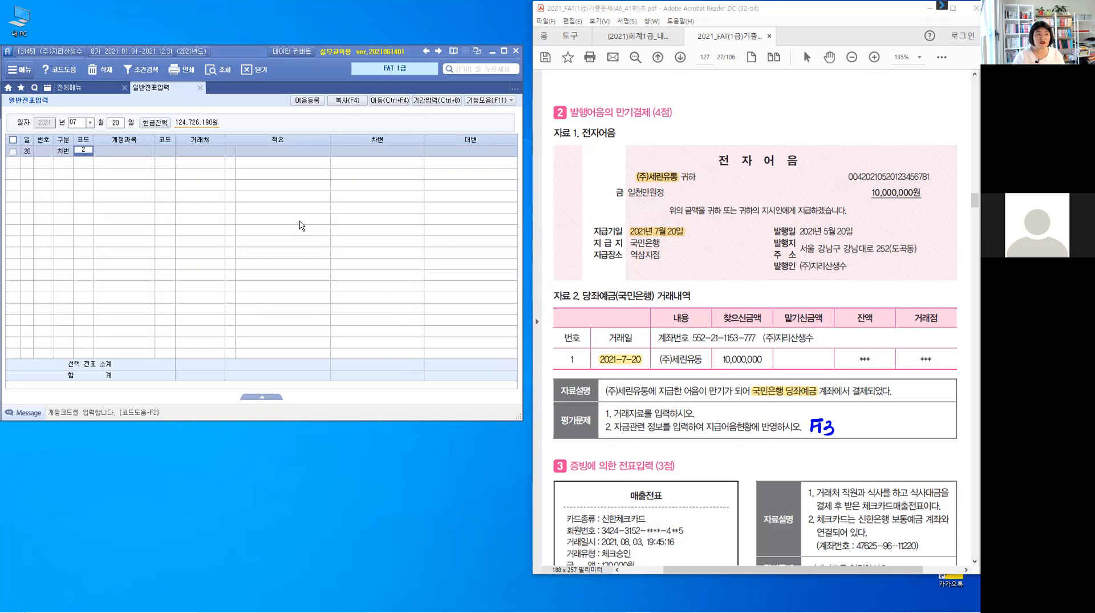
pyautogui.press('Return')
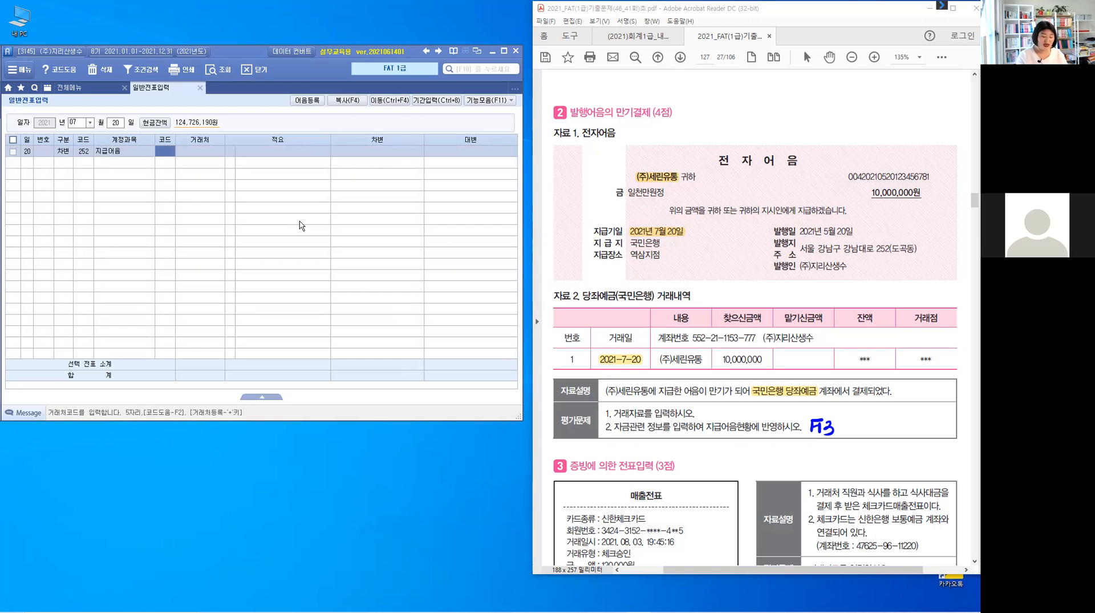
pyautogui.write('05025')
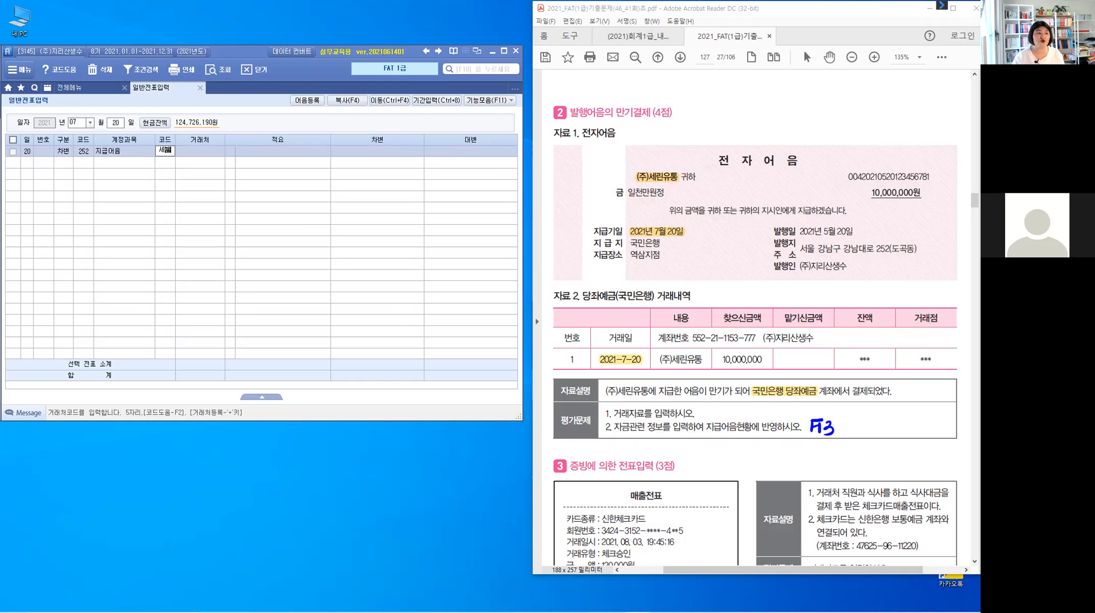
pyautogui.press('Return')
pyautogui.press('Return')
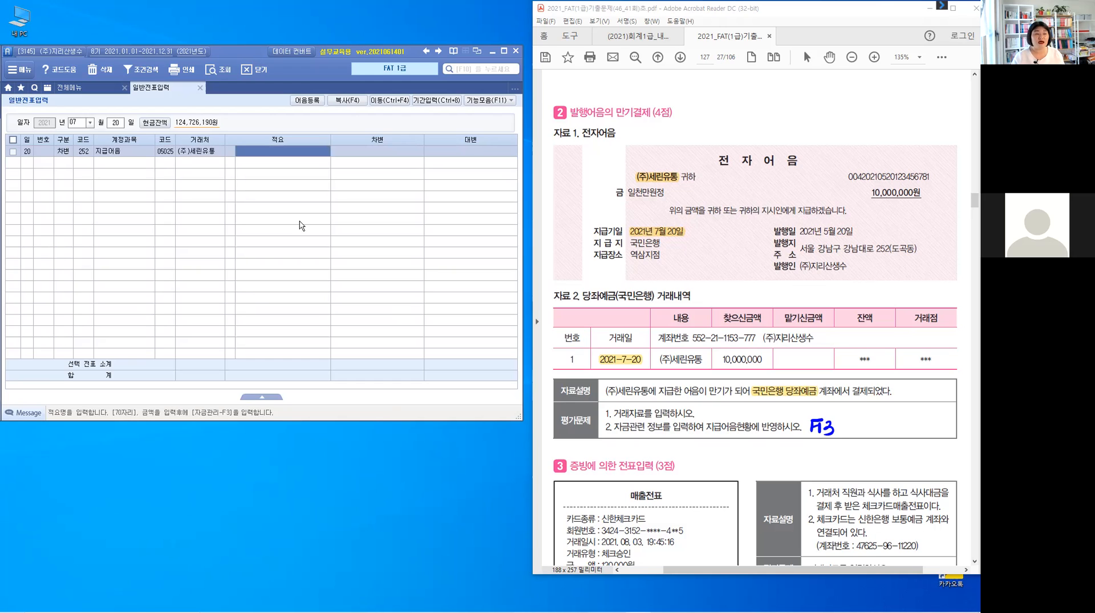
pyautogui.press('Return')
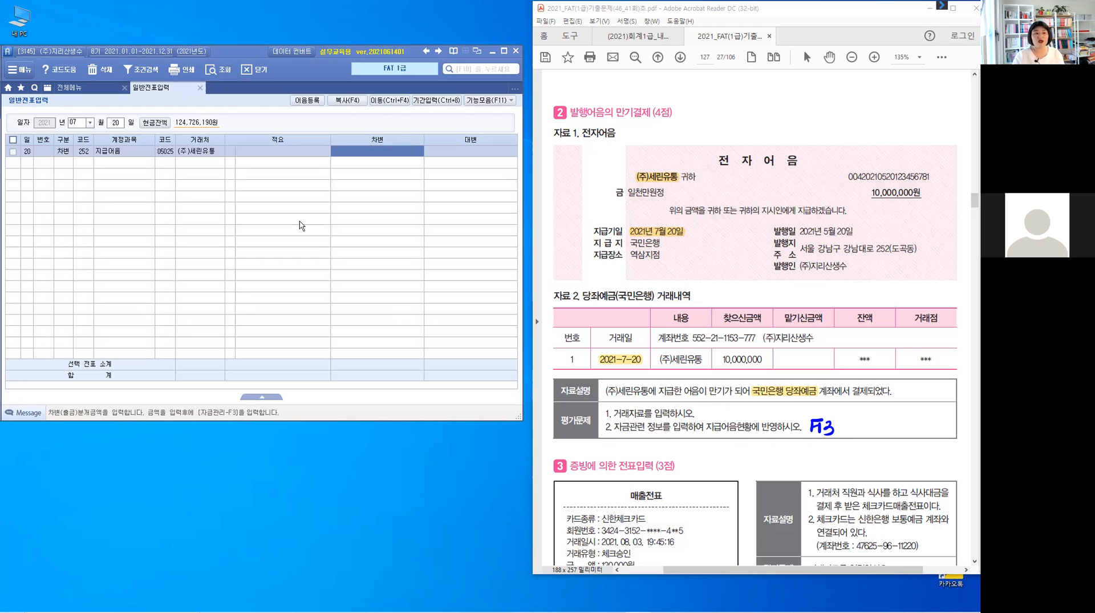
# Bring up the 지급어음 관리 details for the debit line, entering 10,000,000 as its amount.
pyautogui.hotkey('shift', 'Tab')
pyautogui.hotkey('shift', 'Tab')
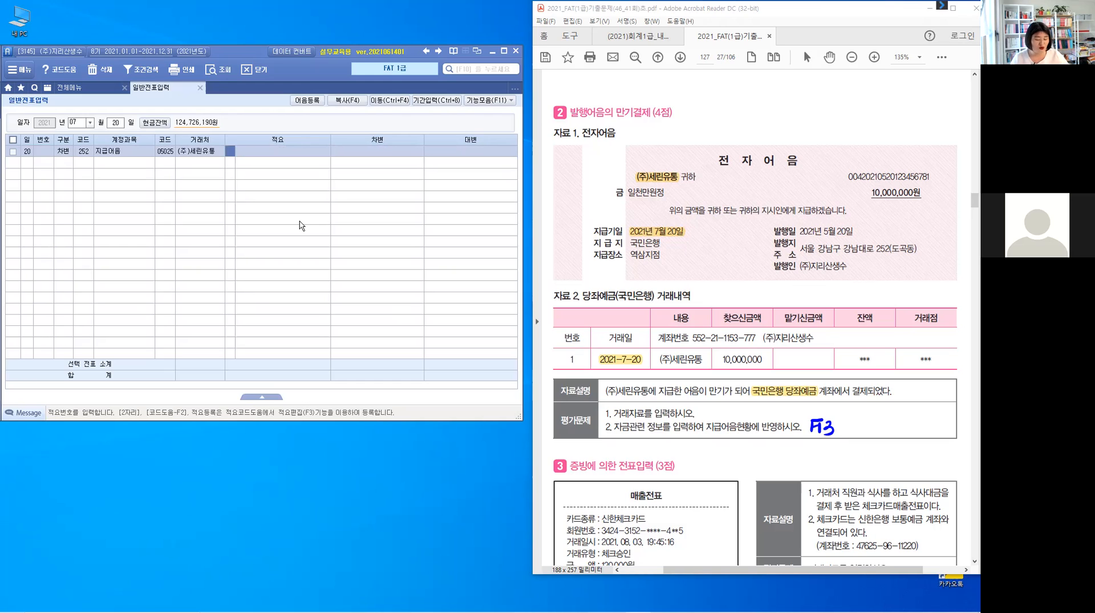
pyautogui.press('F3')
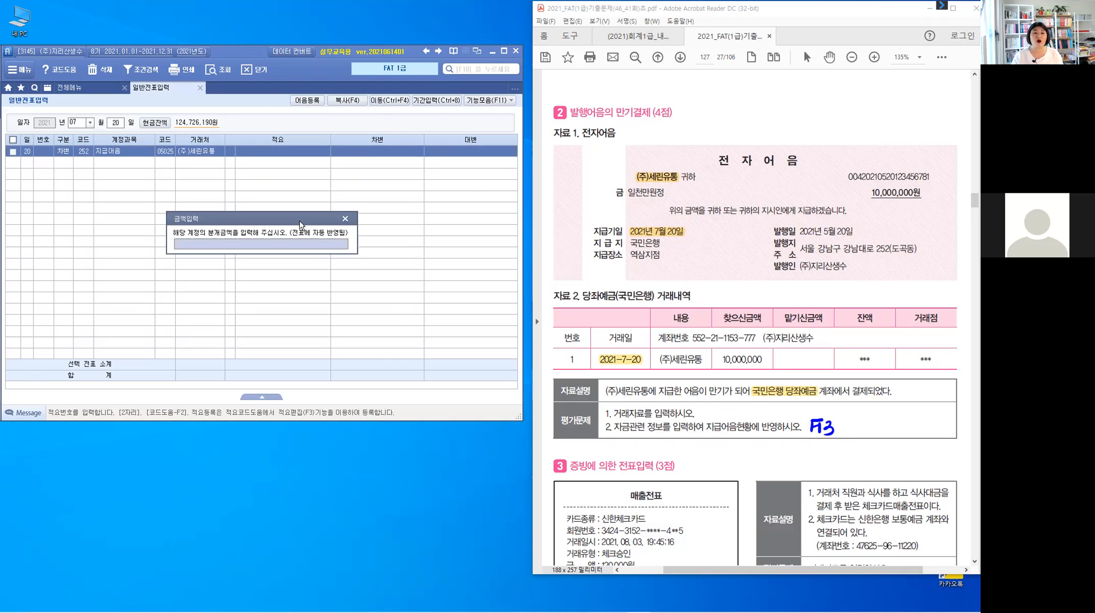
pyautogui.click(346, 243)
pyautogui.write('10,000')
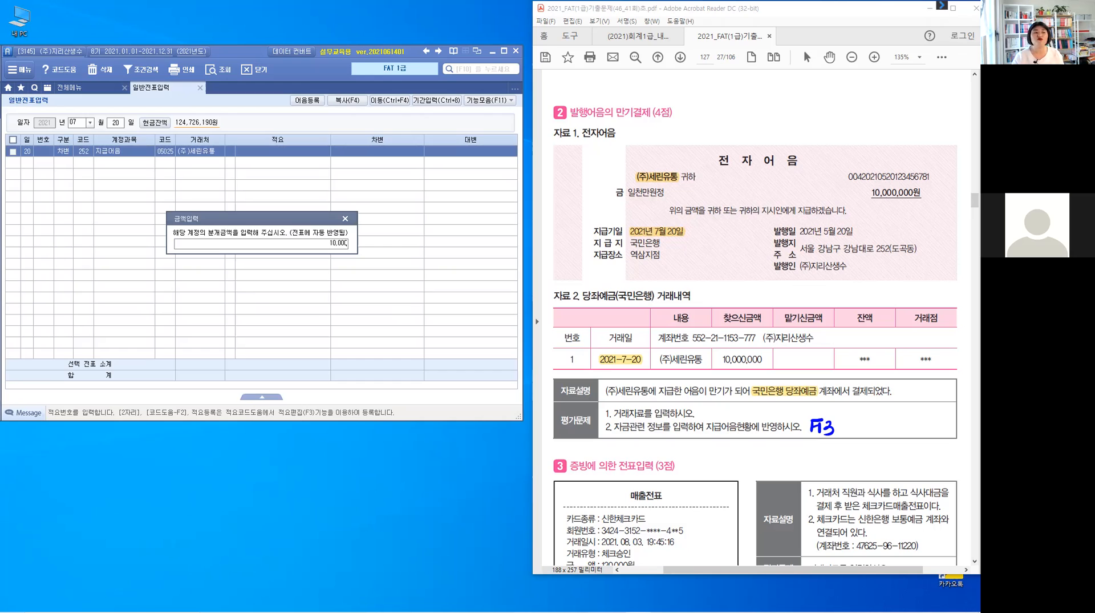
pyautogui.write(',000')
pyautogui.press('Return')
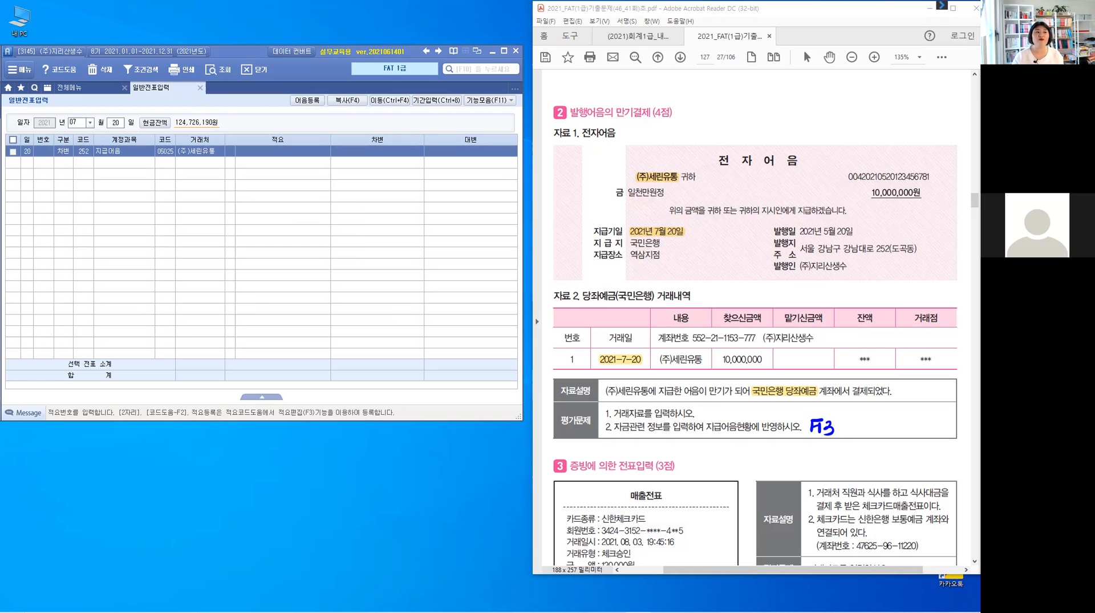
pyautogui.press('Return')
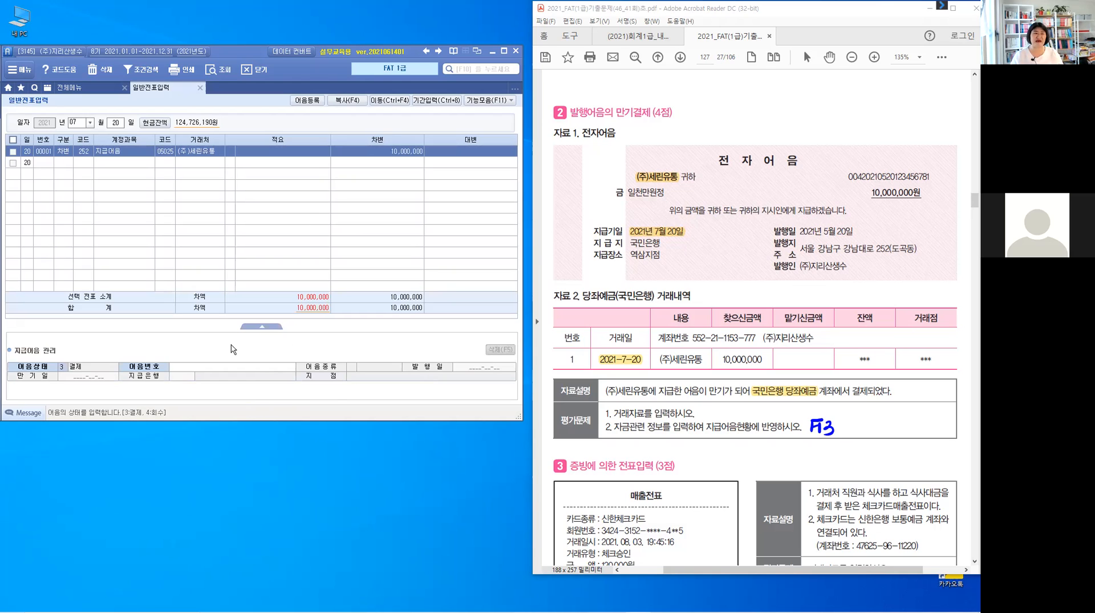
# Look up the note number, choose (주)세린유통's electronic note maturing 2021-07-20 as settled (결제), and complete the debit line.
pyautogui.click(200, 369)
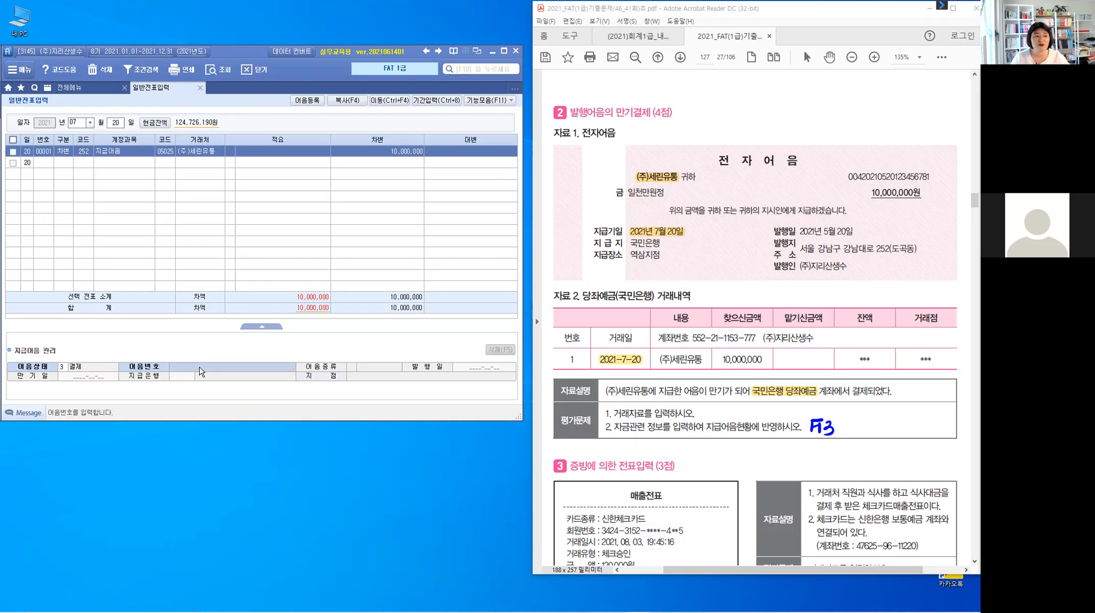
pyautogui.press('F2')
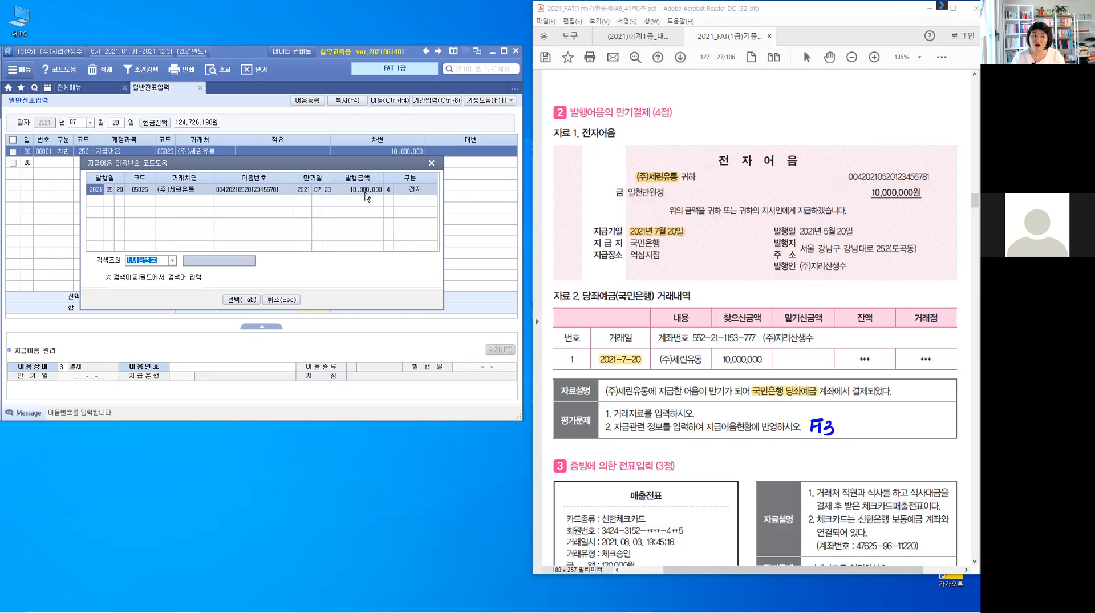
pyautogui.click(227, 195)
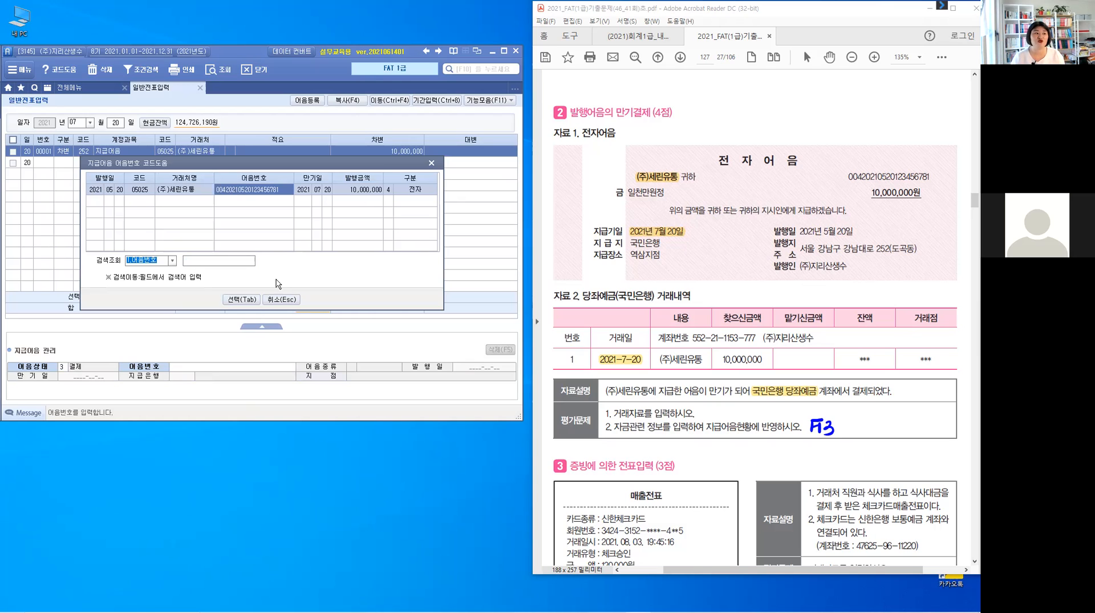
pyautogui.click(247, 301)
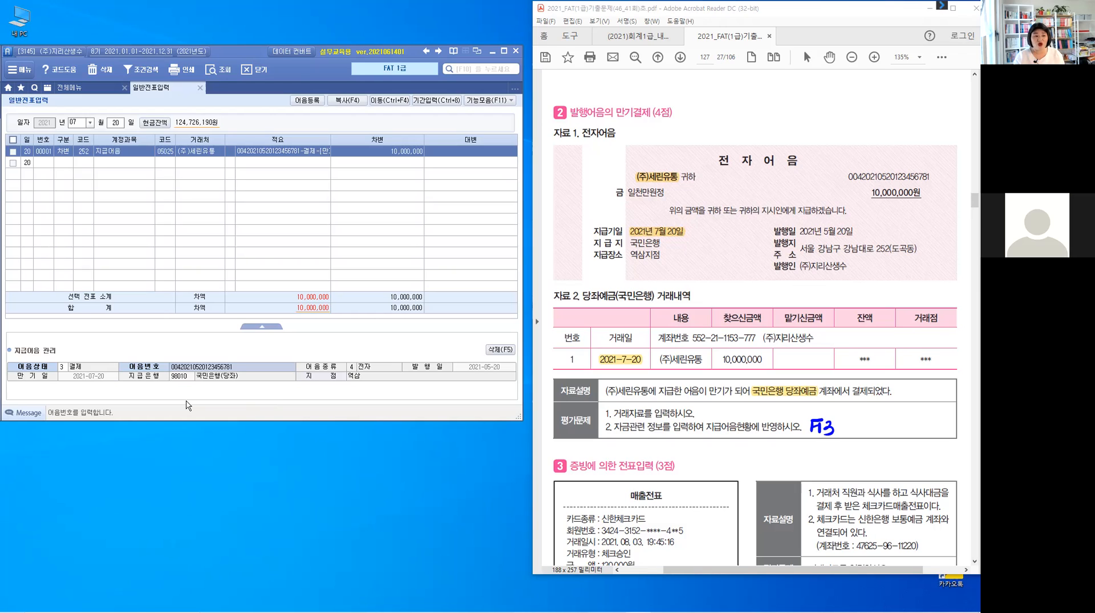
pyautogui.press('Return')
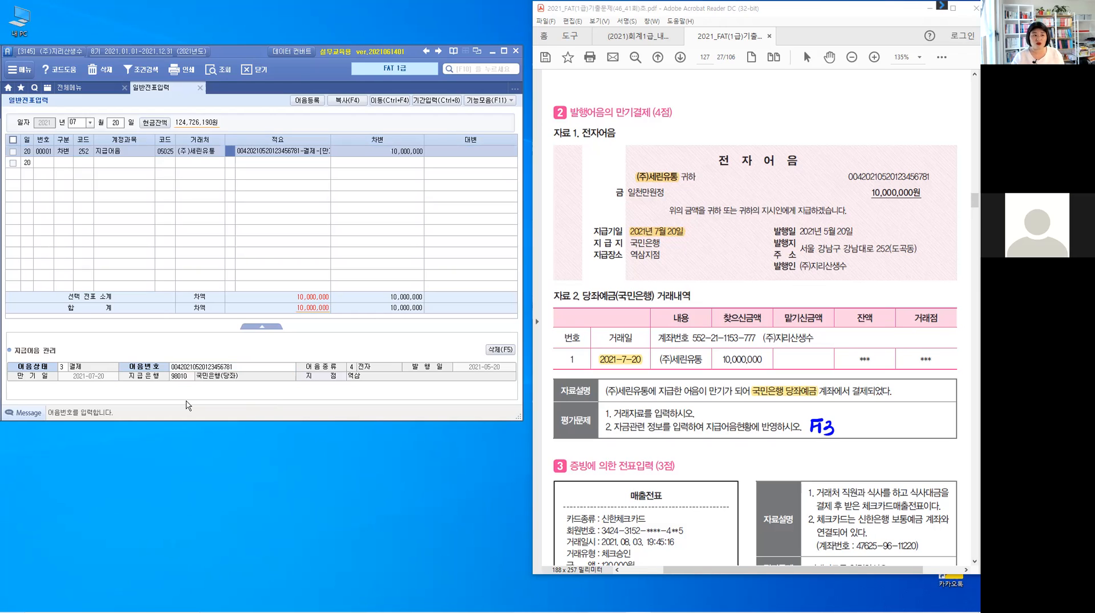
pyautogui.press('Return')
pyautogui.press('Return')
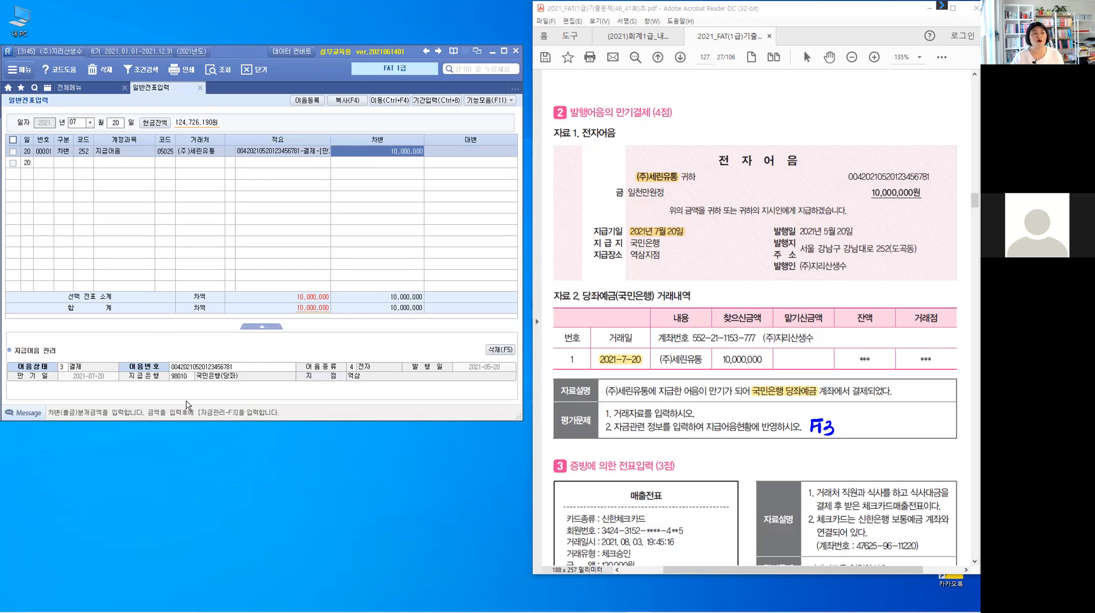
pyautogui.press('Return')
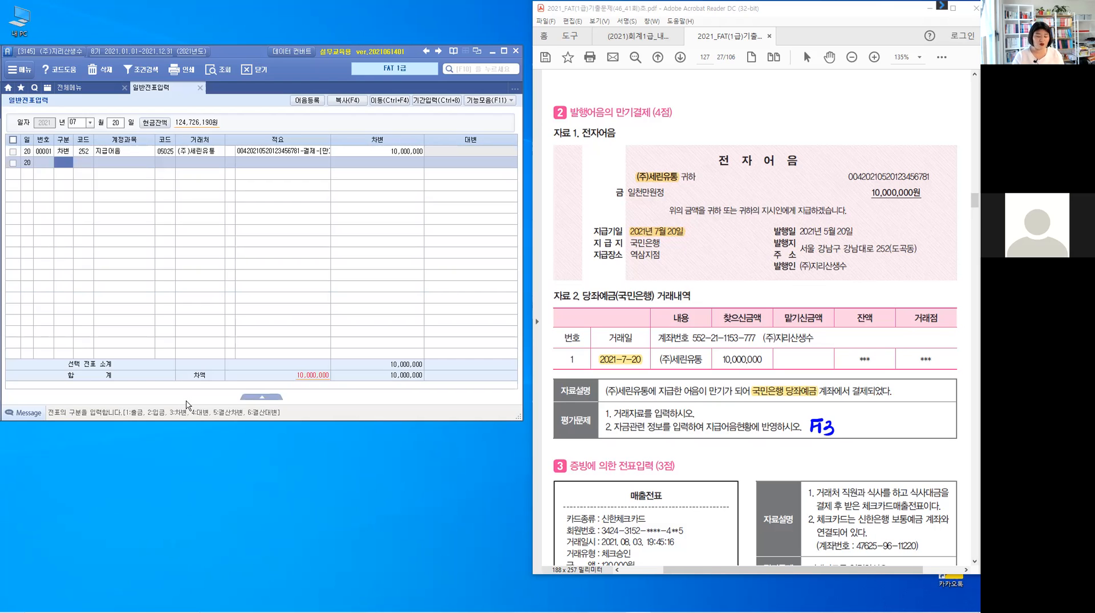
# Add a credit (대변) line of 10,000,000 to account 102 당좌예금 with 국민은행(당좌) as its 거래처.
pyautogui.write('4')
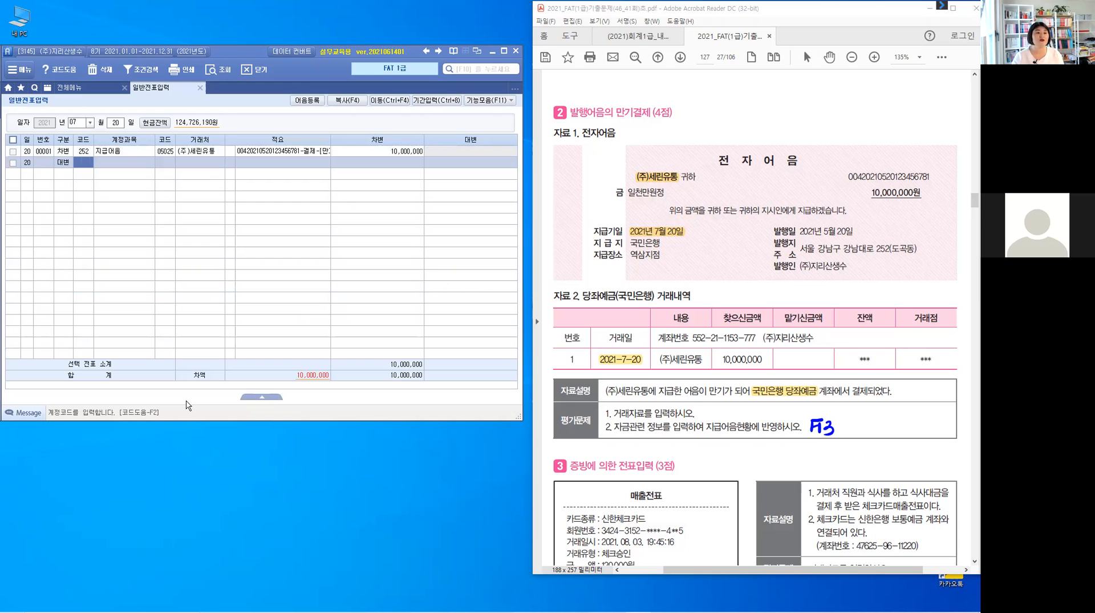
pyautogui.write('102')
pyautogui.press('Return')
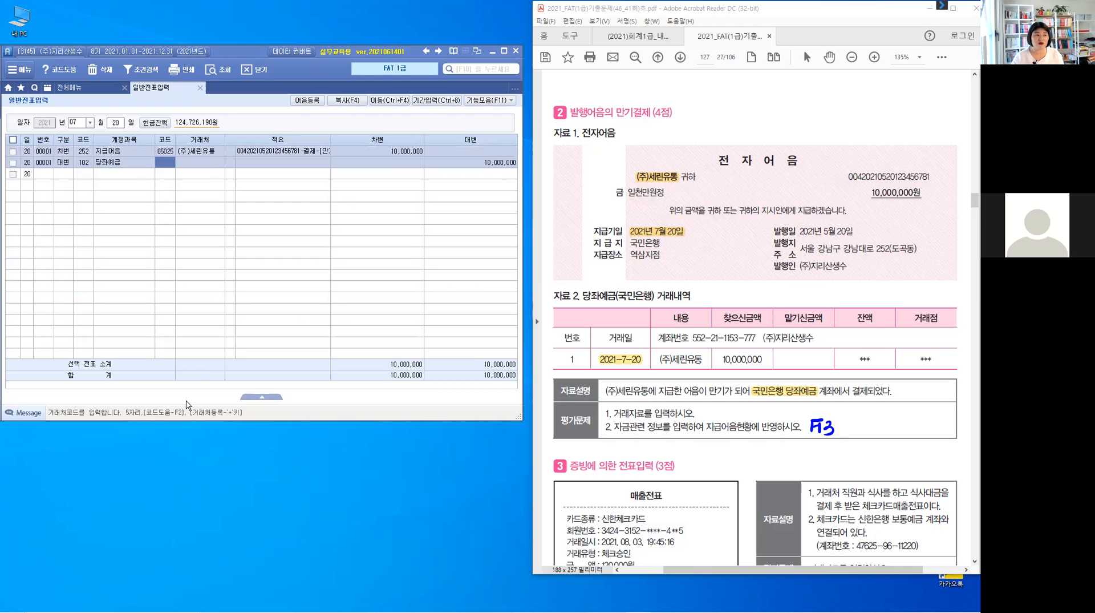
pyautogui.write('국민')
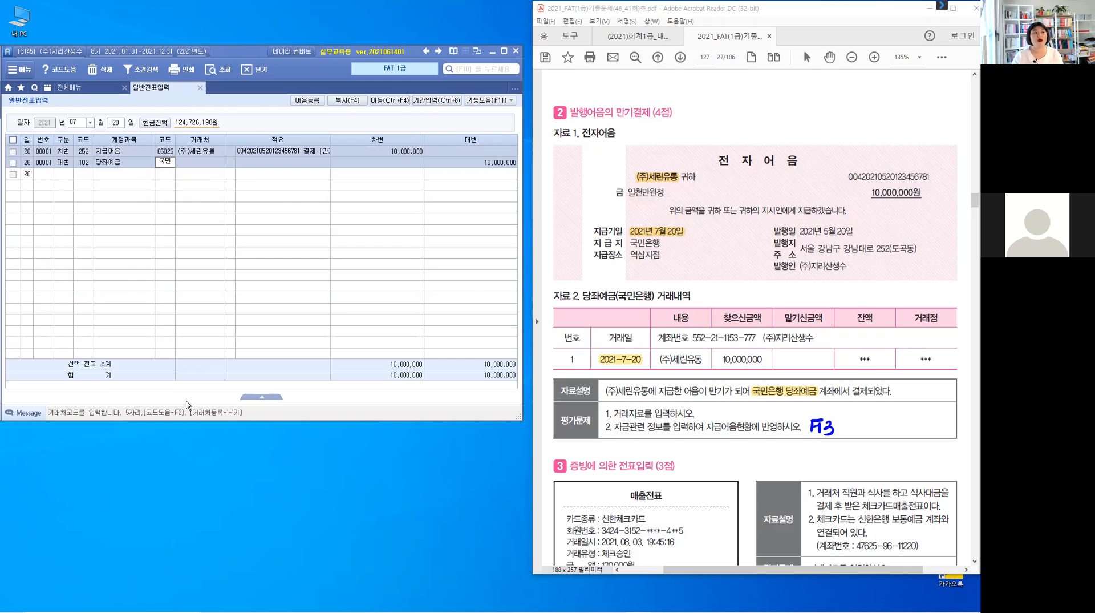
pyautogui.press('Return')
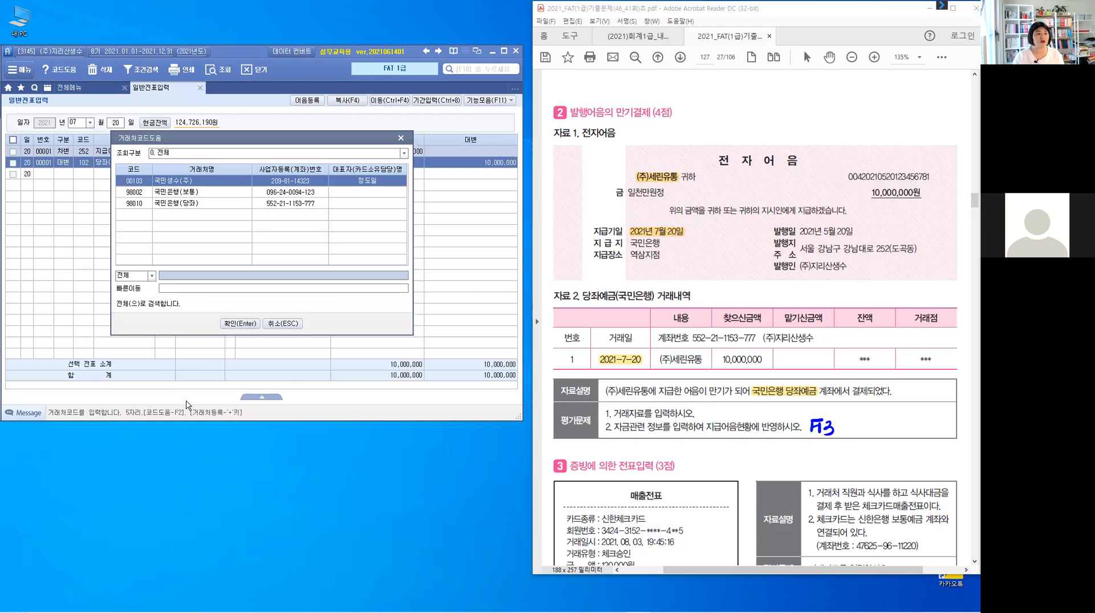
pyautogui.press('Down')
pyautogui.press('Down')
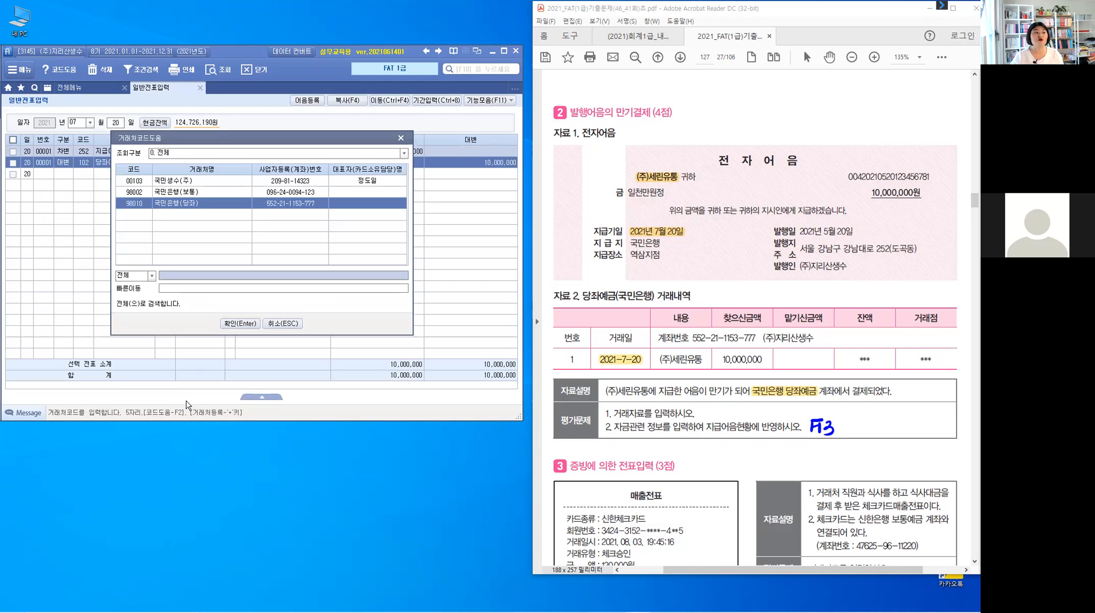
pyautogui.press('Return')
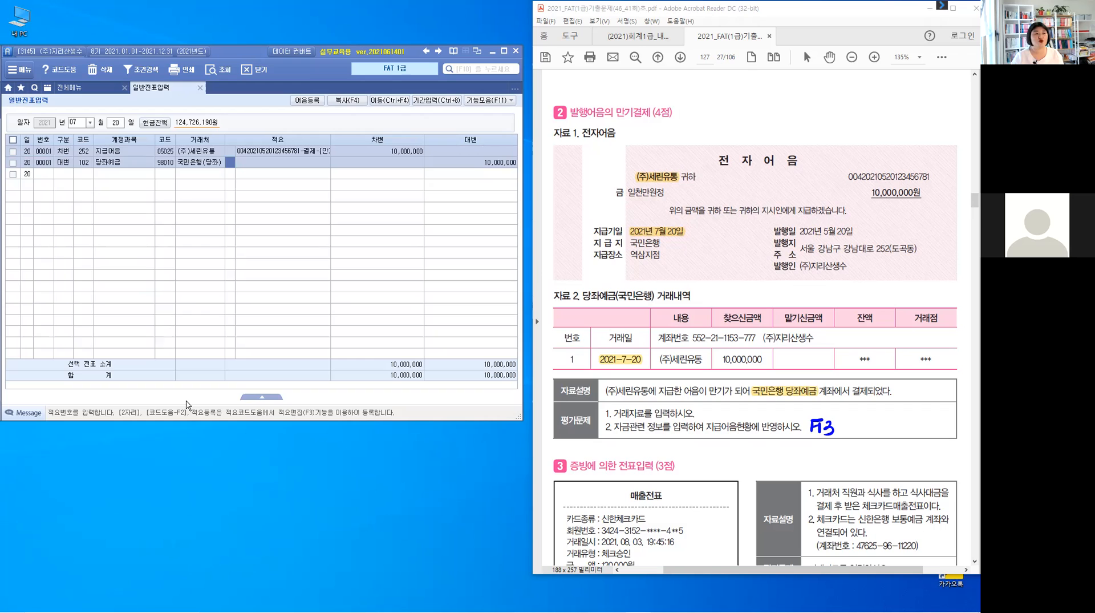
pyautogui.press('Return')
pyautogui.press('Return')
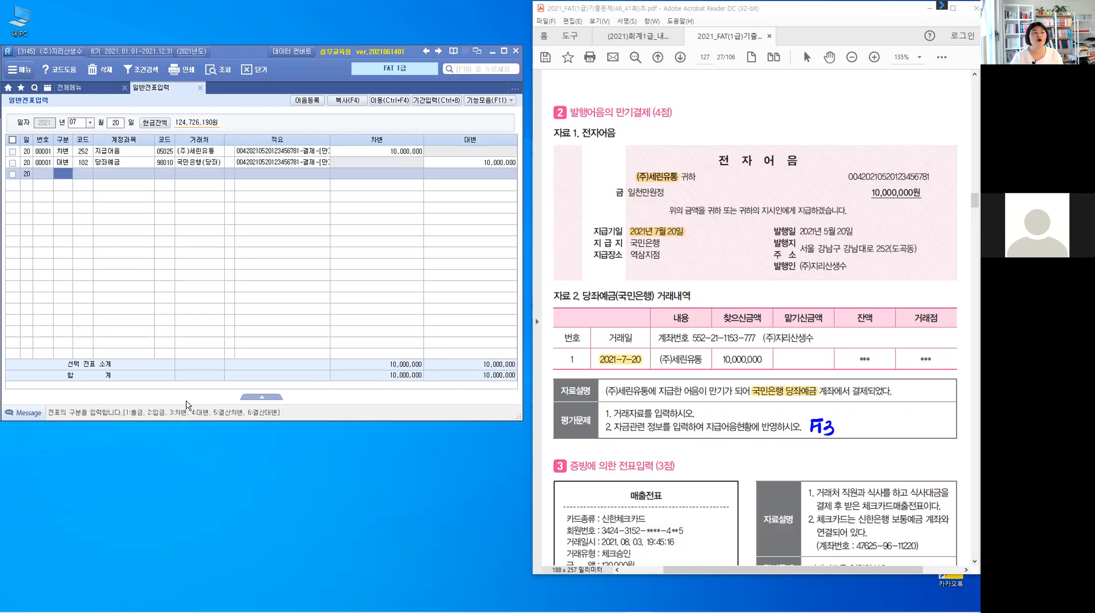
pyautogui.press('Up')
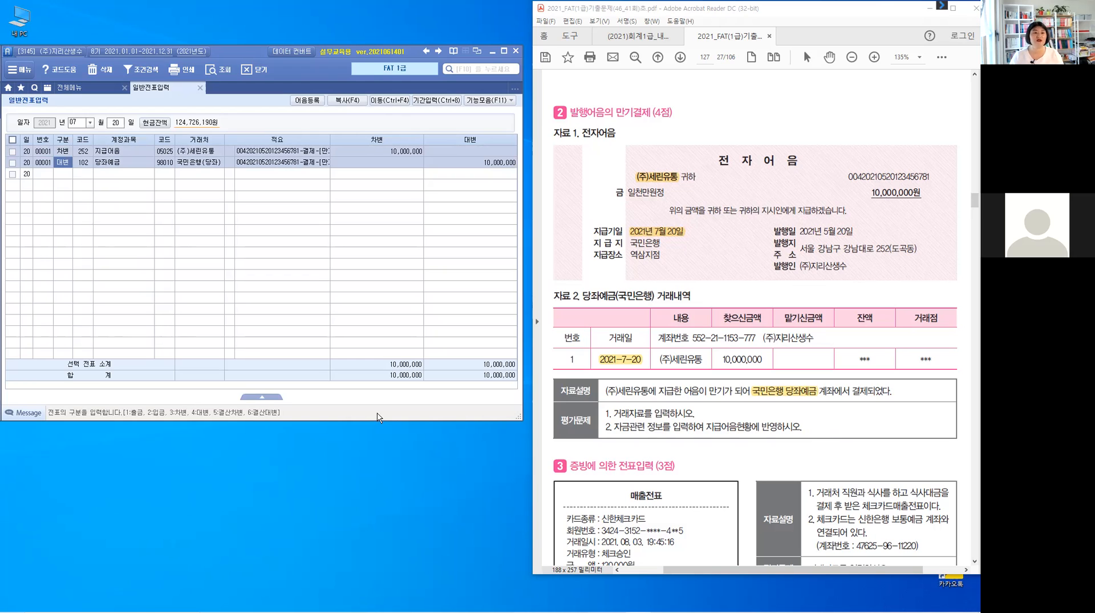
# In the Acrobat Reader exam PDF, highlight 거래처 직원과 식사를 in problem 3's explanation and write 접대비(판) above it.
pyautogui.click(770, 432)
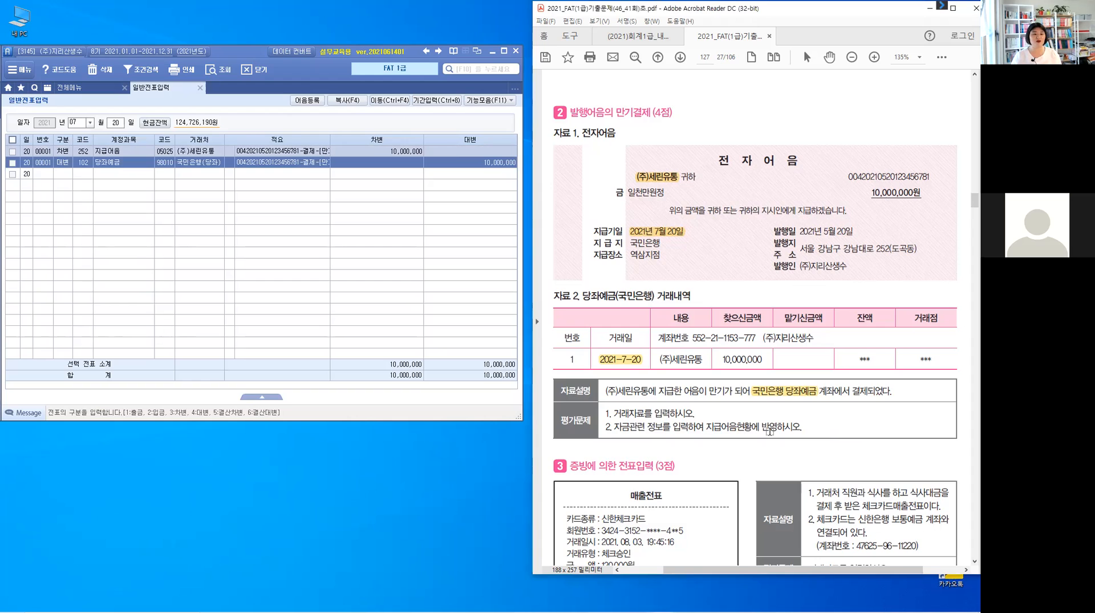
pyautogui.scroll(-3, 770, 431)
pyautogui.scroll(-6, 771, 432)
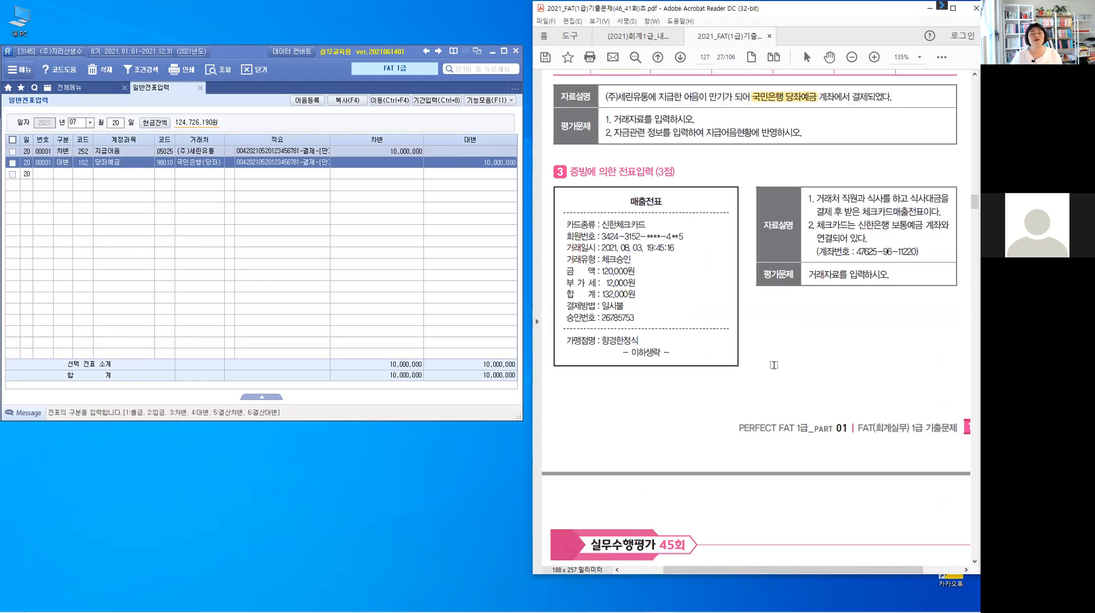
pyautogui.scroll(-1, 773, 364)
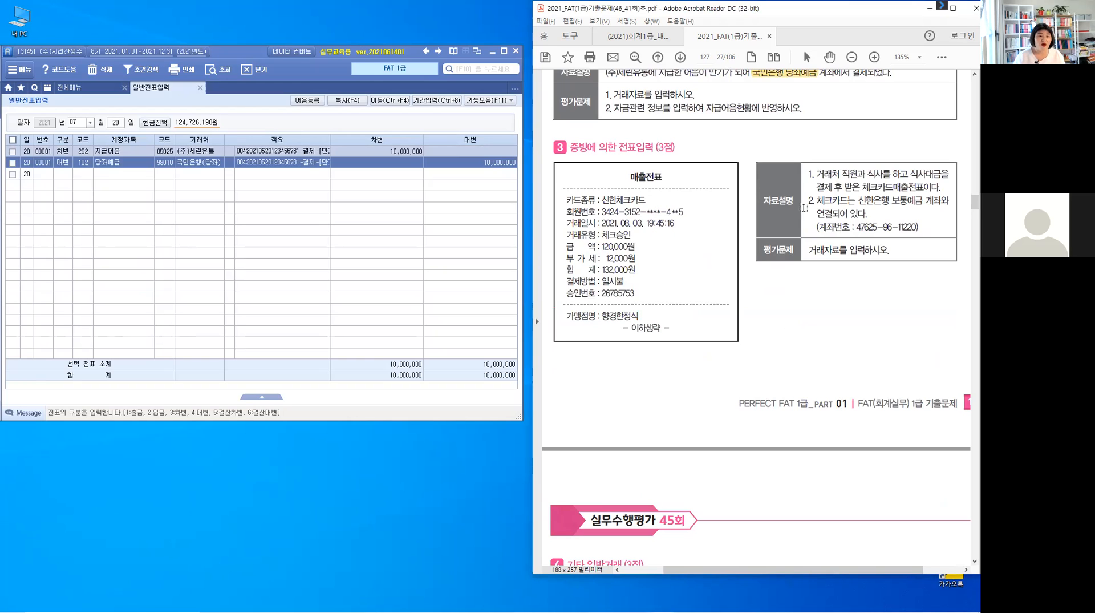
pyautogui.moveTo(818, 173); pyautogui.dragTo(886, 176)
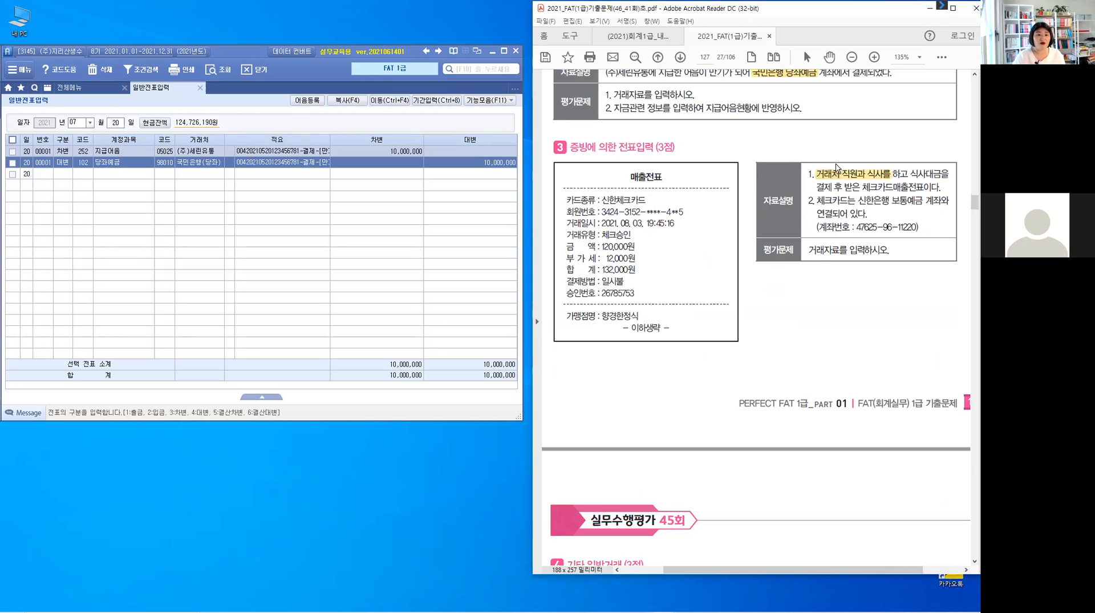
pyautogui.moveTo(833, 169)
pyautogui.mouseDown()
pyautogui.moveTo(842, 146)
pyautogui.moveTo(859, 154)
pyautogui.moveTo(874, 143)
pyautogui.moveTo(887, 159)
pyautogui.moveTo(904, 140)
pyautogui.moveTo(898, 151)
pyautogui.moveTo(912, 154)
pyautogui.mouseUp()
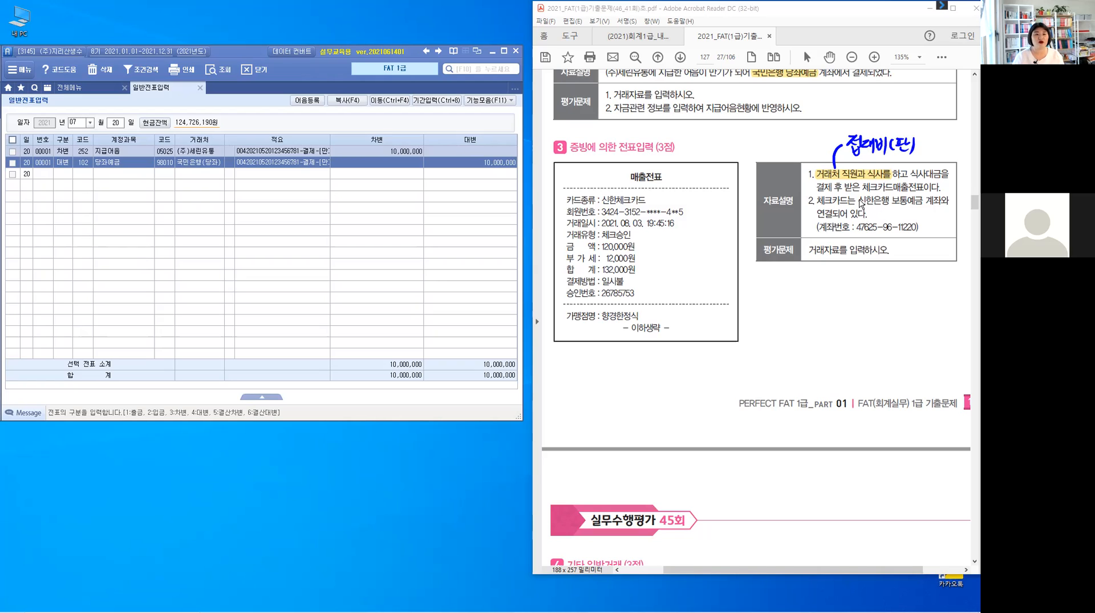
# Bracket 신한은행 보통예금 with pen marks in problem 3's second explanation item and draw a line above 신한은행.
pyautogui.moveTo(860, 195); pyautogui.dragTo(860, 208)
pyautogui.moveTo(922, 195)
pyautogui.mouseDown()
pyautogui.moveTo(930, 202)
pyautogui.moveTo(917, 210)
pyautogui.mouseUp()
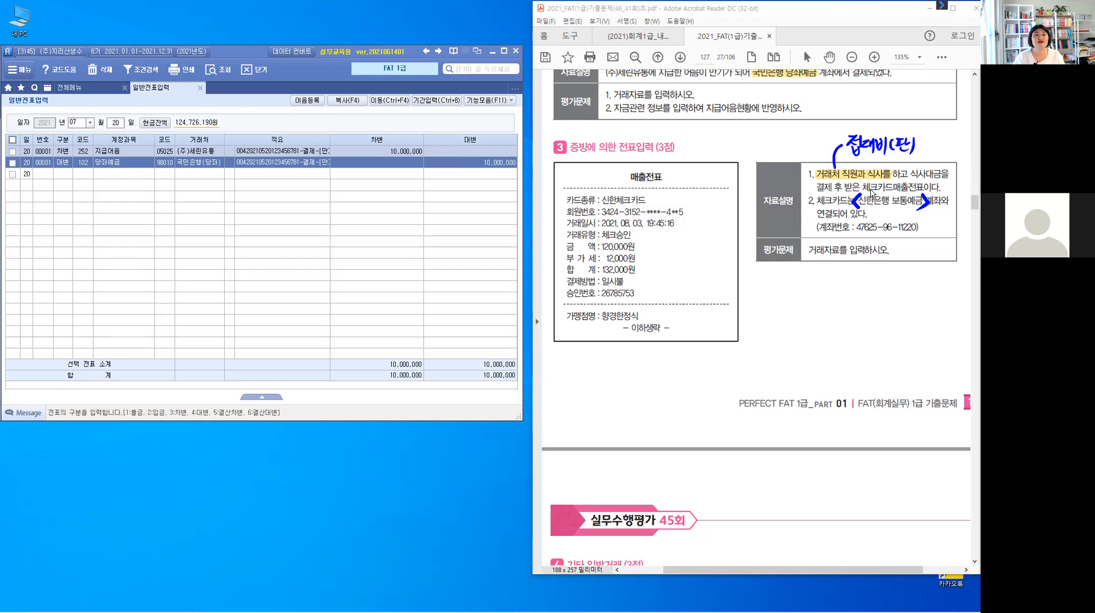
pyautogui.moveTo(860, 195); pyautogui.dragTo(880, 195)
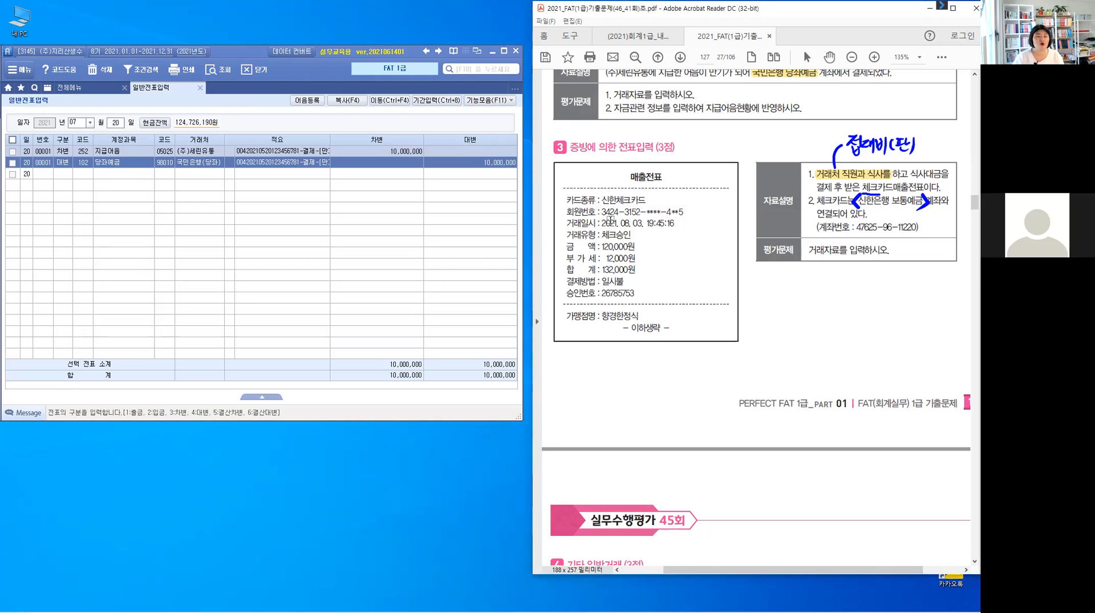
# Highlight the transaction date 2021. 08. 03. and the 합계 132,000원 on problem 3's sales slip.
pyautogui.moveTo(602, 223); pyautogui.dragTo(645, 223)
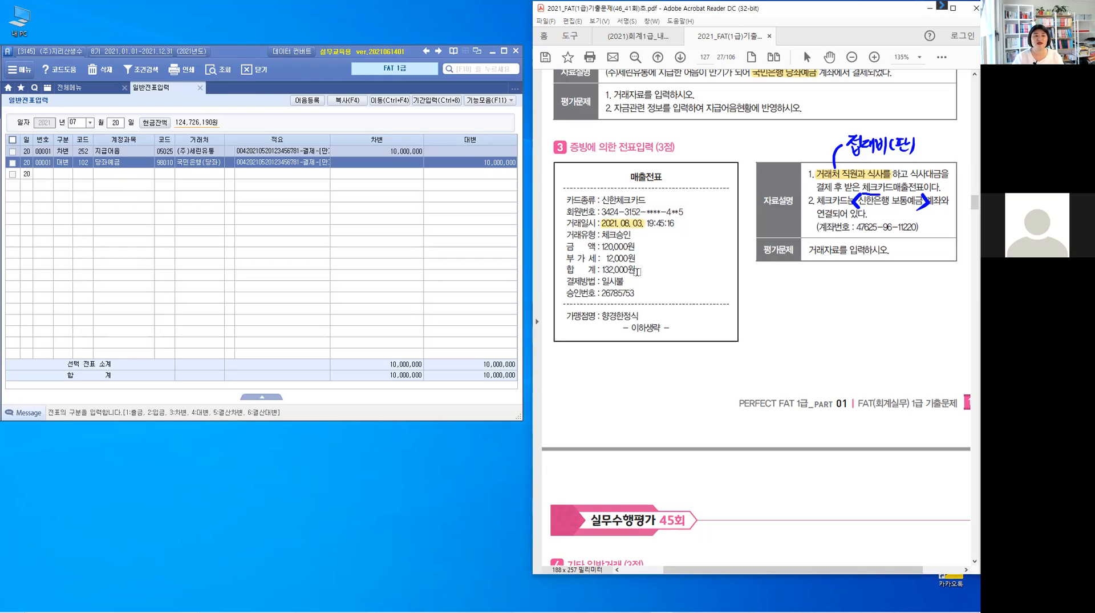
pyautogui.moveTo(638, 269); pyautogui.dragTo(600, 269)
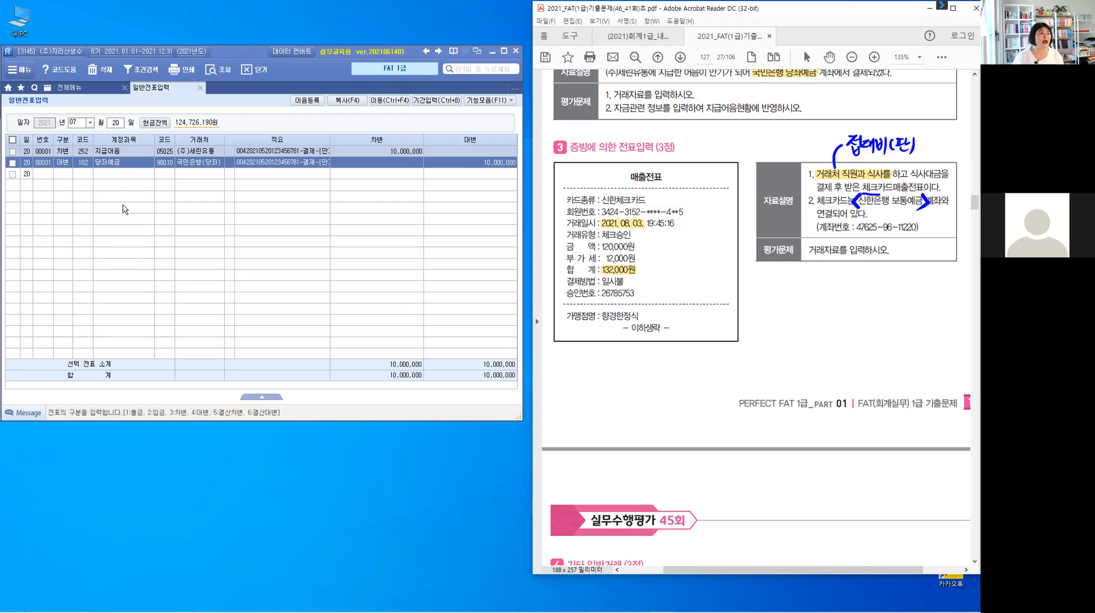
# Switch to the accounting program and set the 일반전표입력 voucher date to August 3.
pyautogui.click(90, 123)
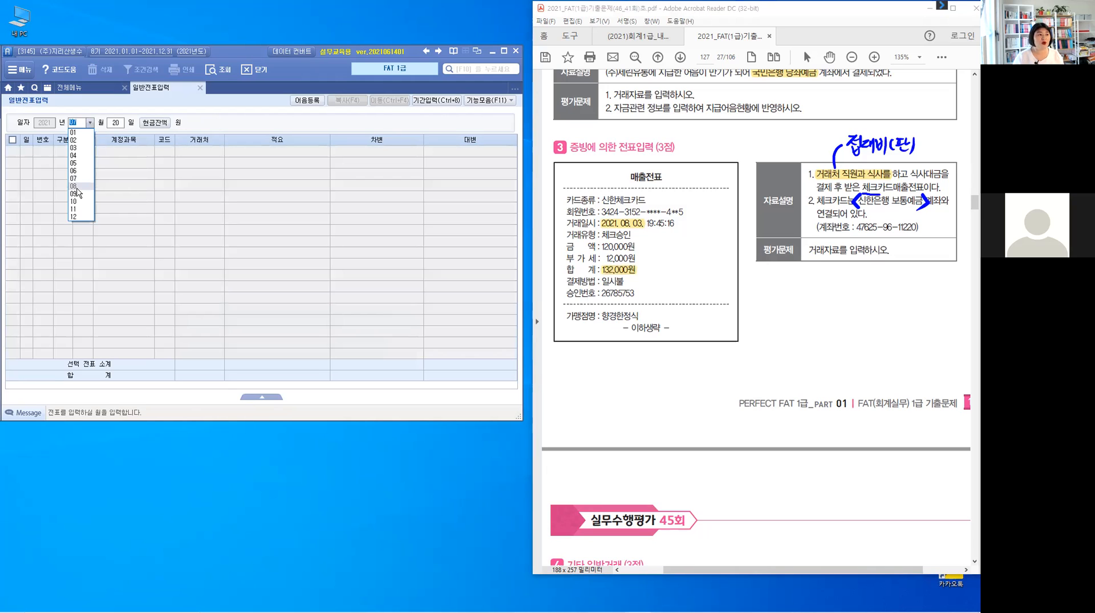
pyautogui.click(77, 186)
pyautogui.write('3')
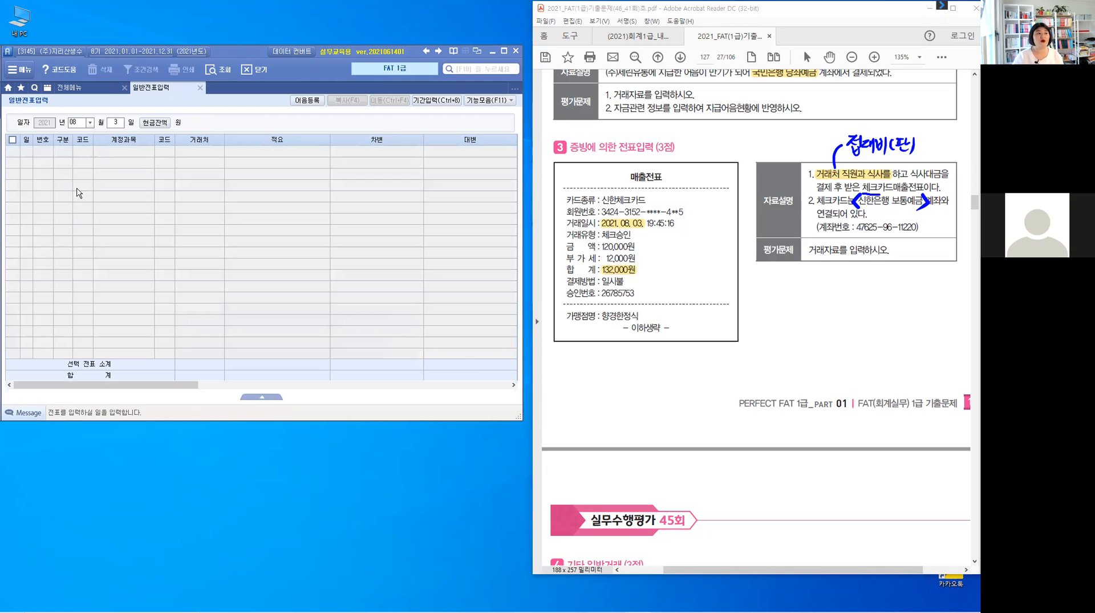
pyautogui.press('Return')
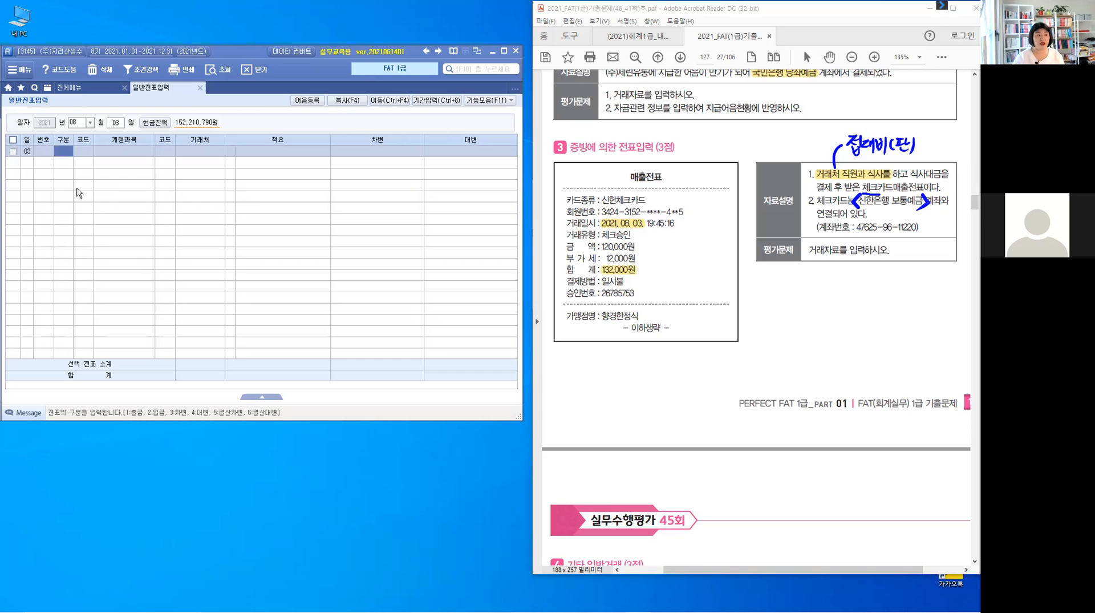
# Add a debit (차변) line of 132,000 to account 813 접대비 with no 거래처 or 적요, showing the lower journal pane.
pyautogui.write('3813')
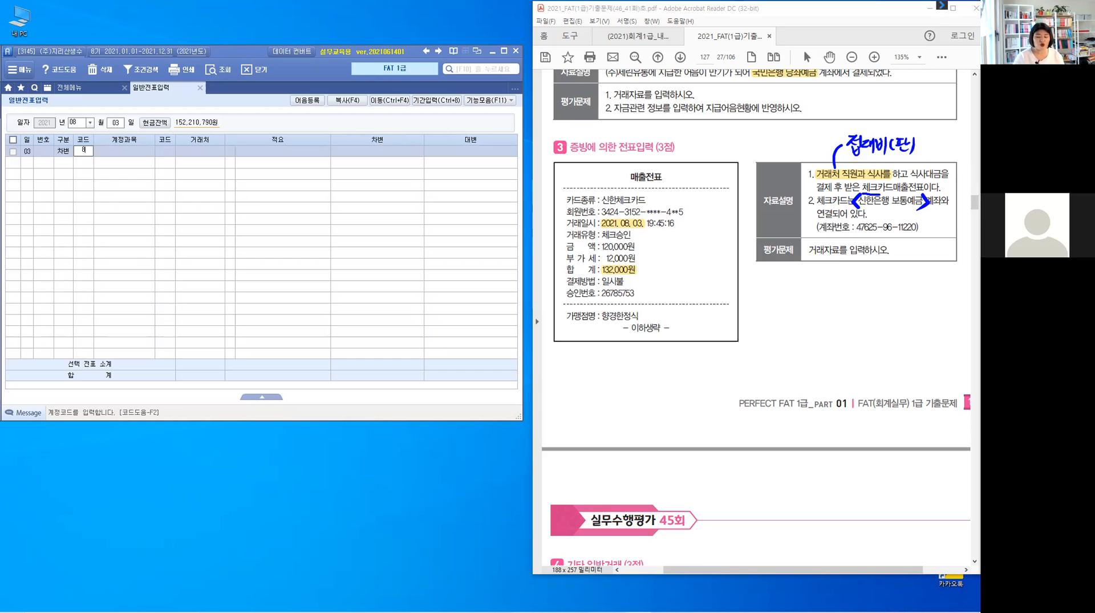
pyautogui.press('Return')
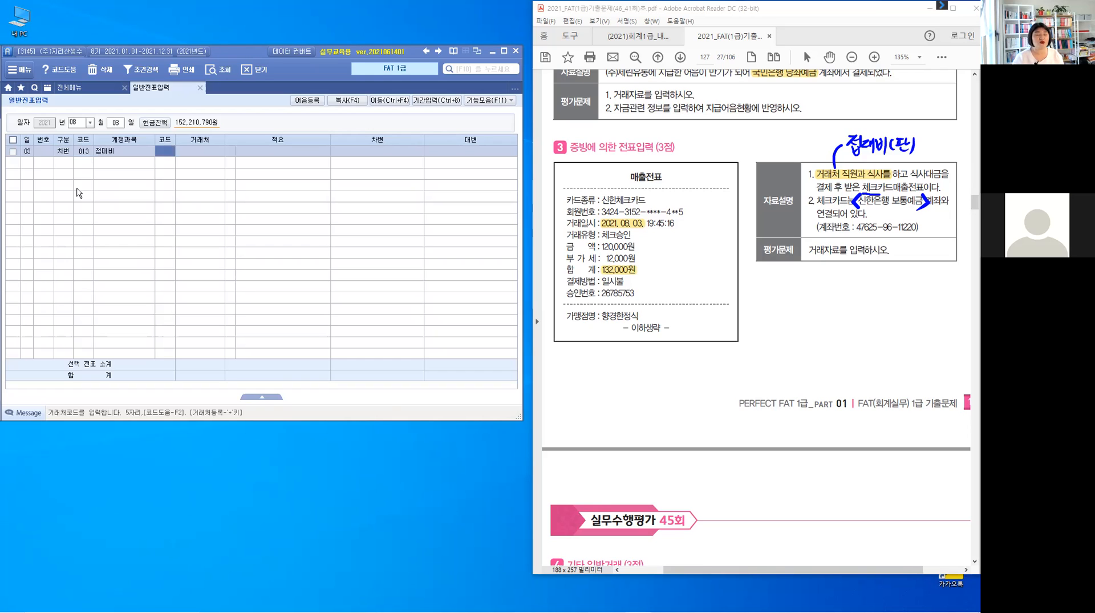
pyautogui.press('Return')
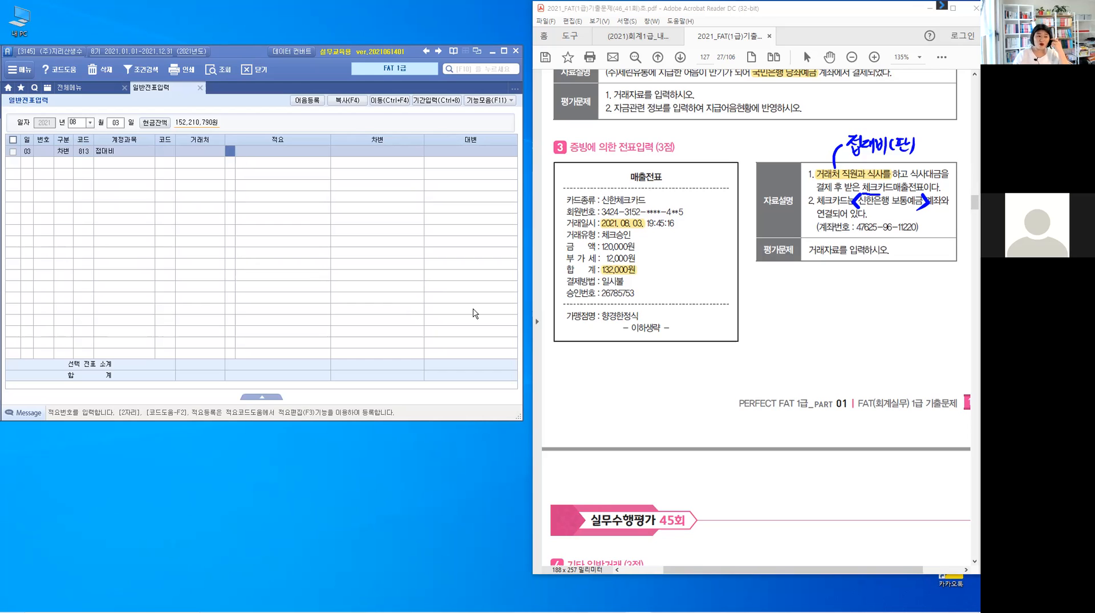
pyautogui.click(265, 399)
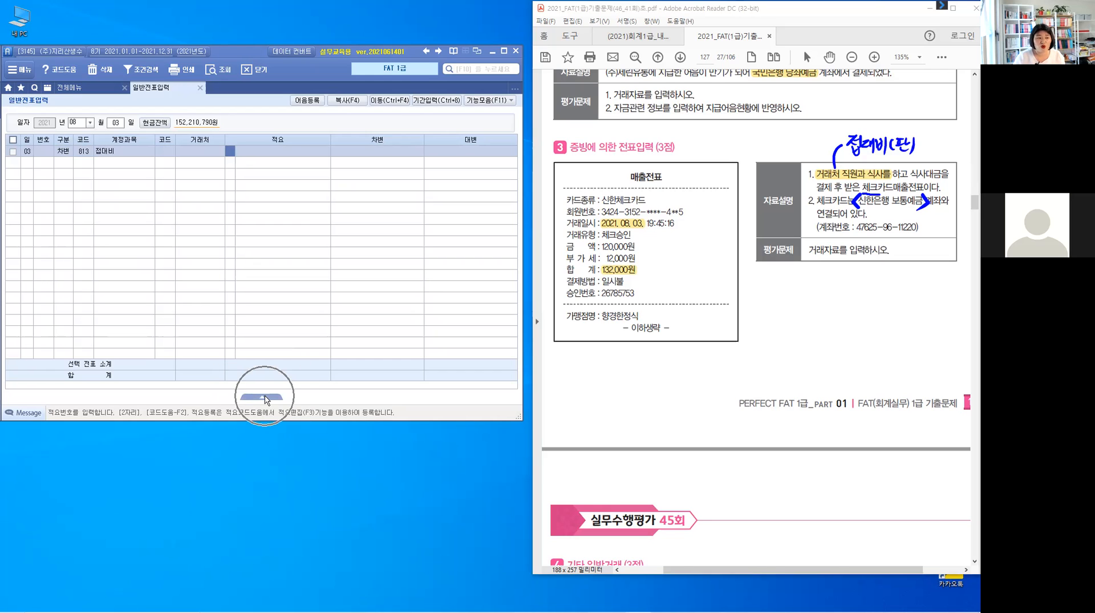
pyautogui.click(265, 400)
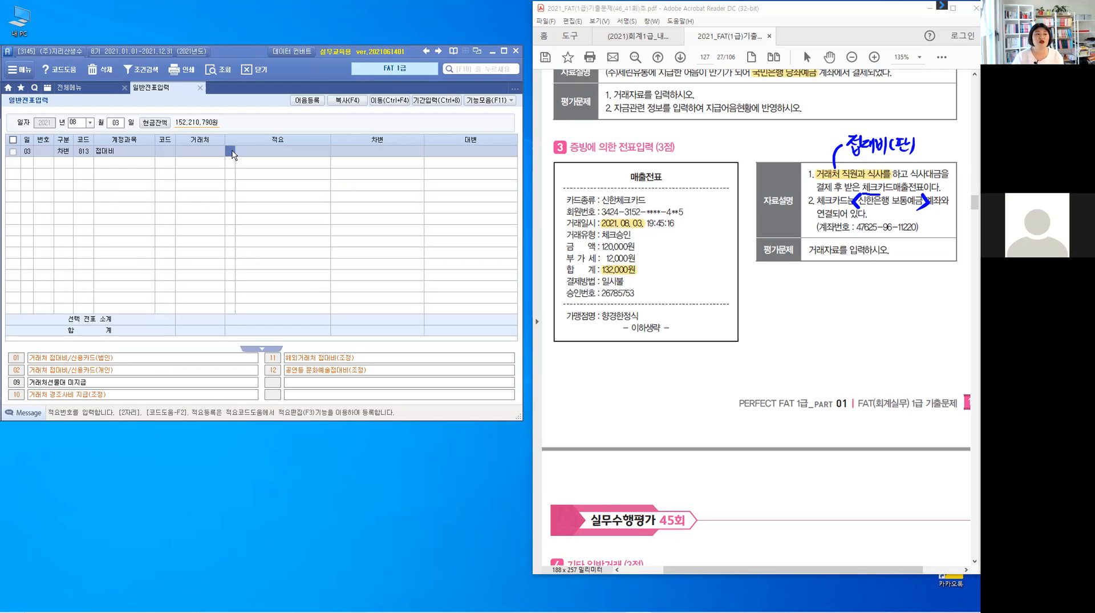
pyautogui.press('Return')
pyautogui.press('Return')
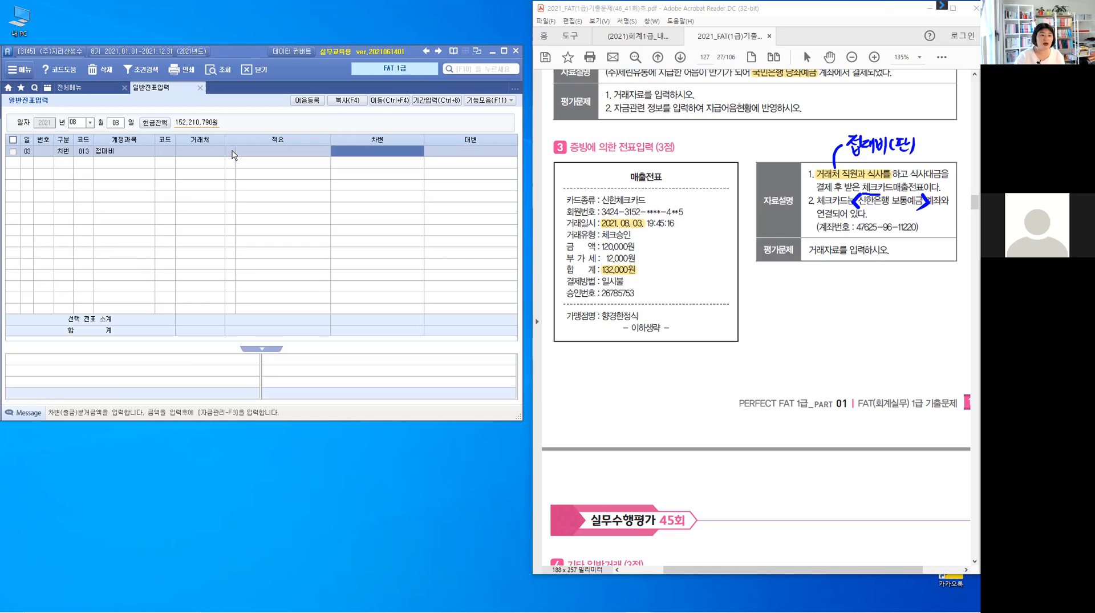
pyautogui.write('1320000')
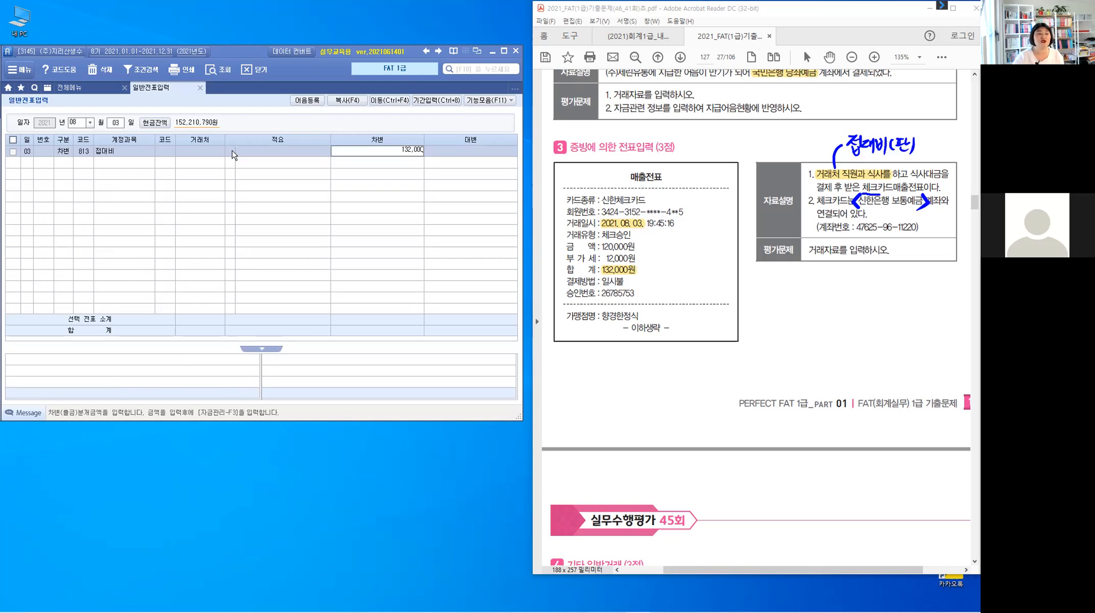
pyautogui.press('Return')
# Add a credit (대변) line of 132,000 to account 103 보통예금 with 신한은행(보통) as its 거래처.
pyautogui.write('4')
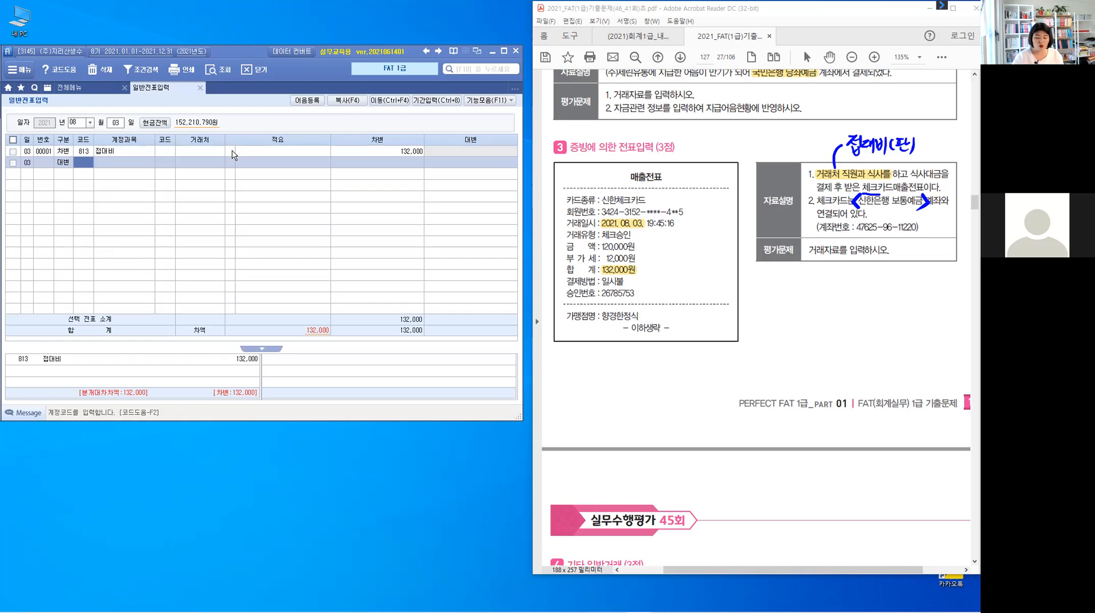
pyautogui.write('103')
pyautogui.press('Return')
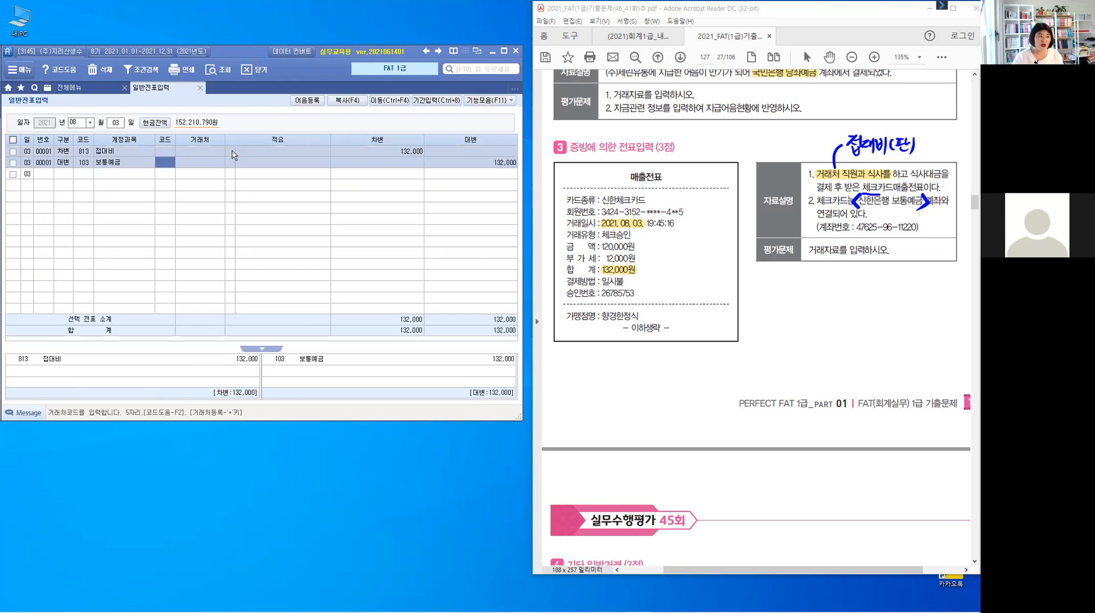
pyautogui.write('신')
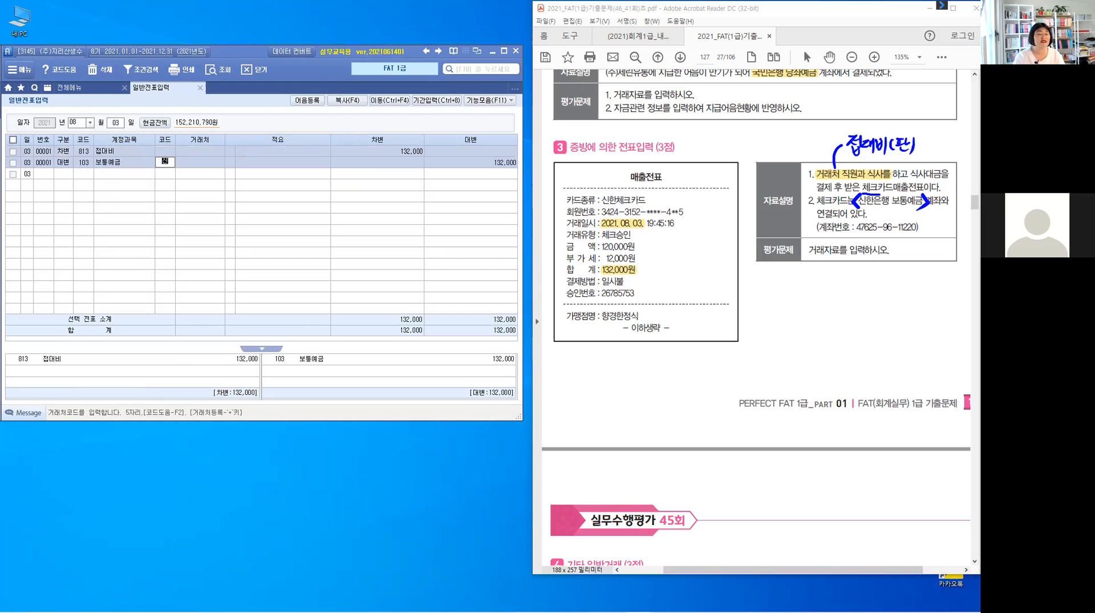
pyautogui.write('한')
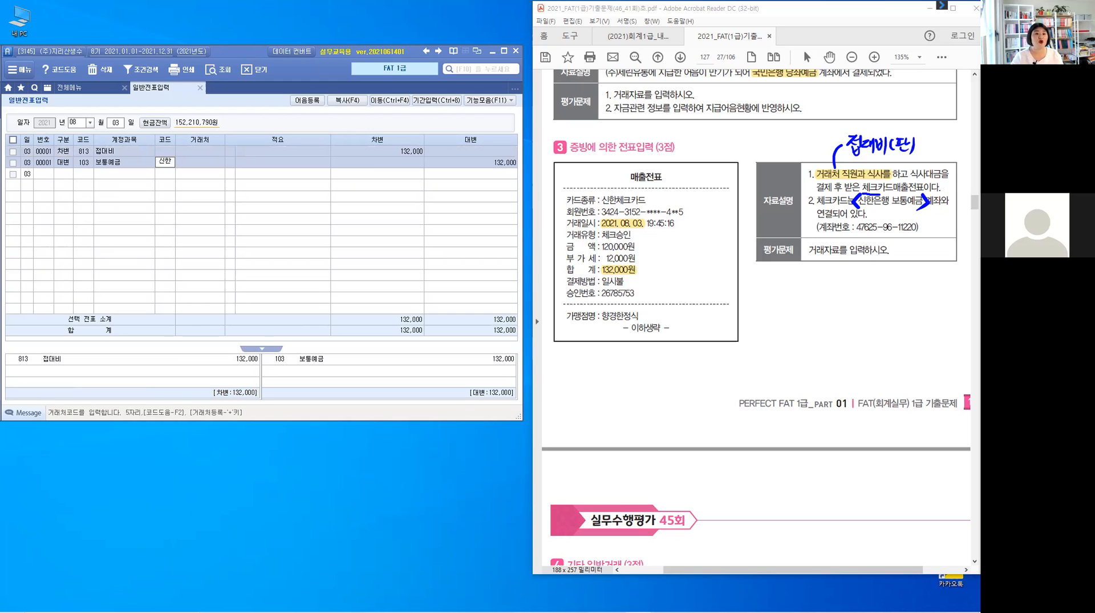
pyautogui.press('Return')
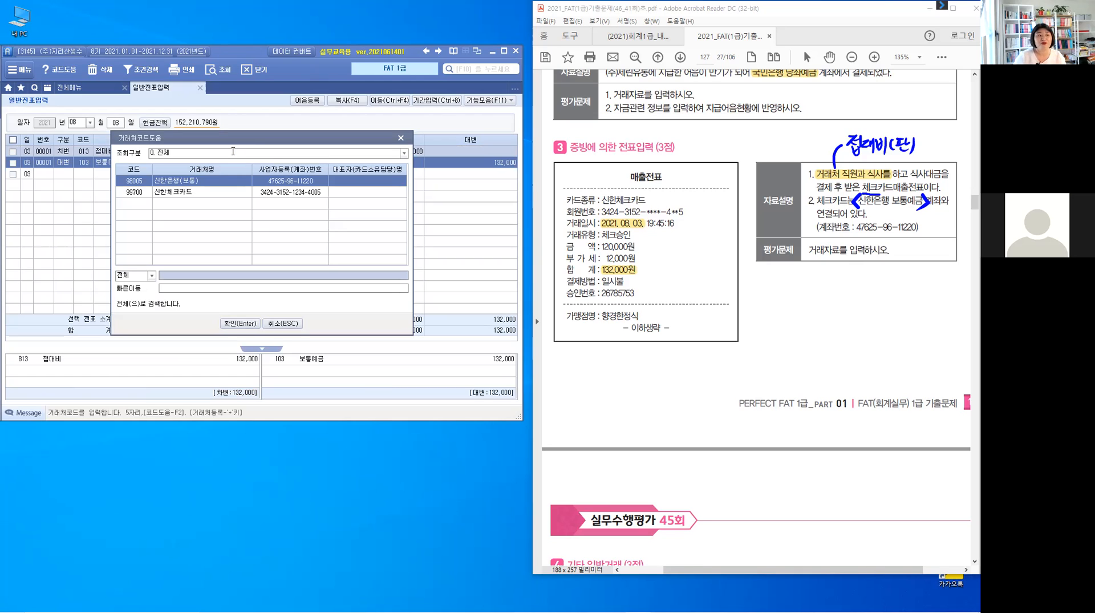
pyautogui.click(221, 183)
pyautogui.click(239, 324)
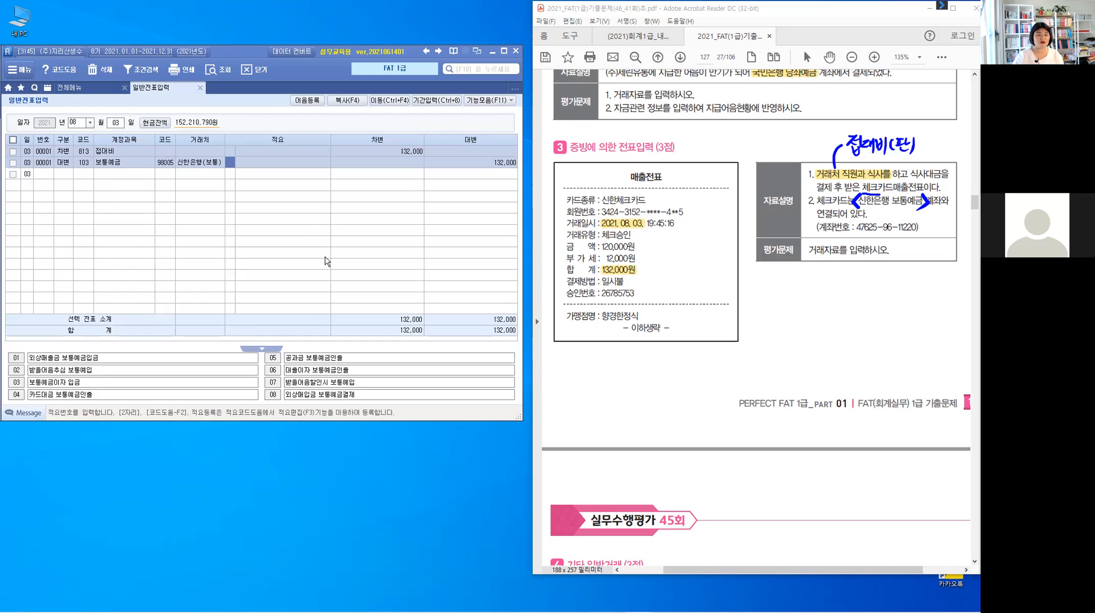
pyautogui.press('Return')
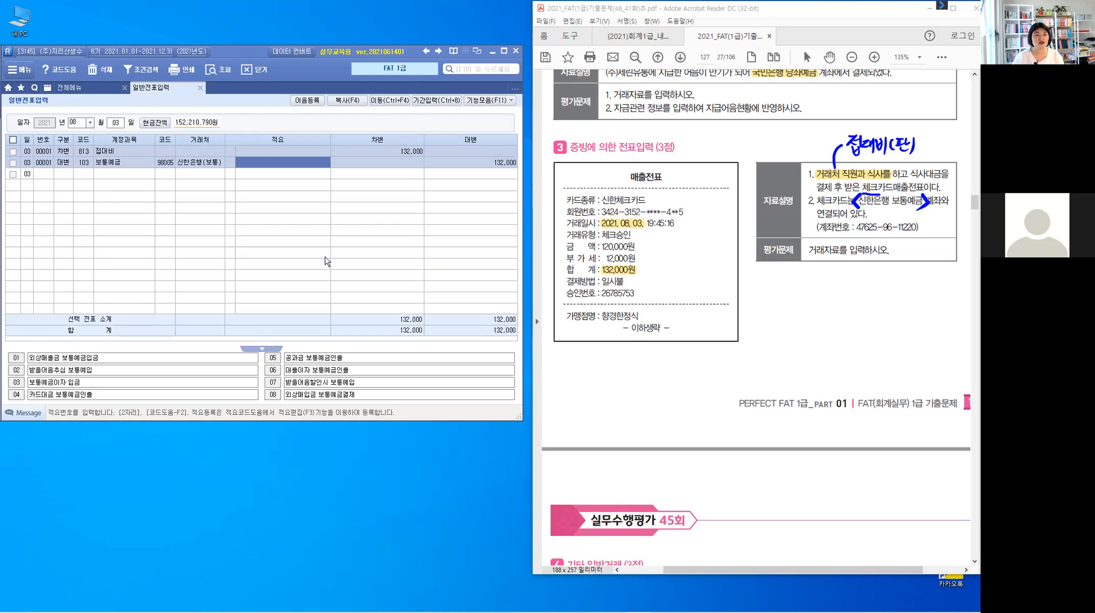
pyautogui.press('Return')
pyautogui.press('Return')
pyautogui.press('Up')
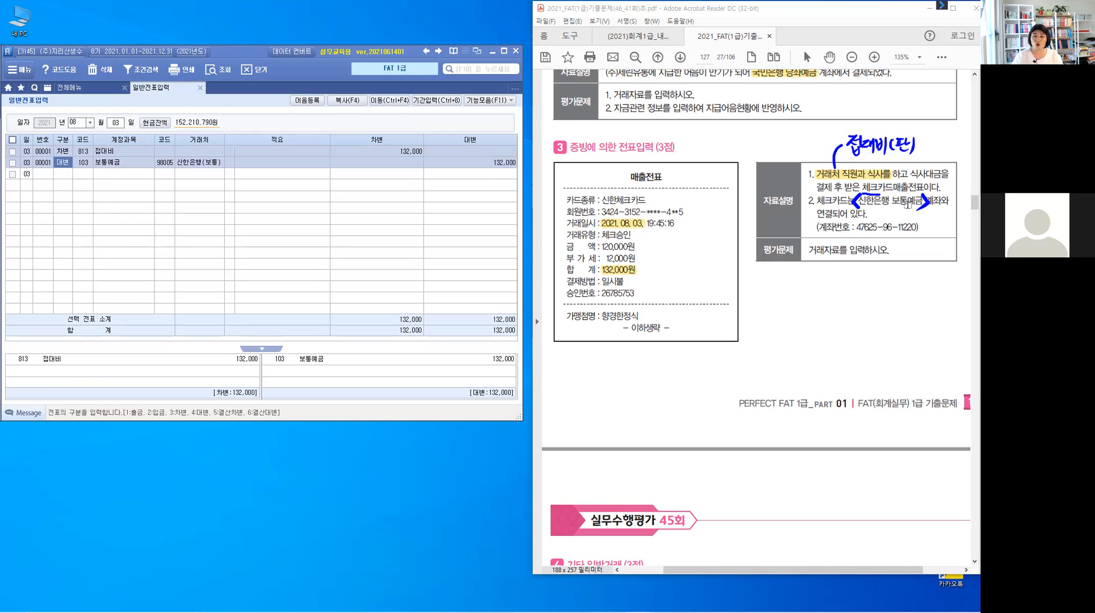
# Clear the pen marks from problem 3 in the Acrobat Reader exam PDF.
pyautogui.press('ctrl')
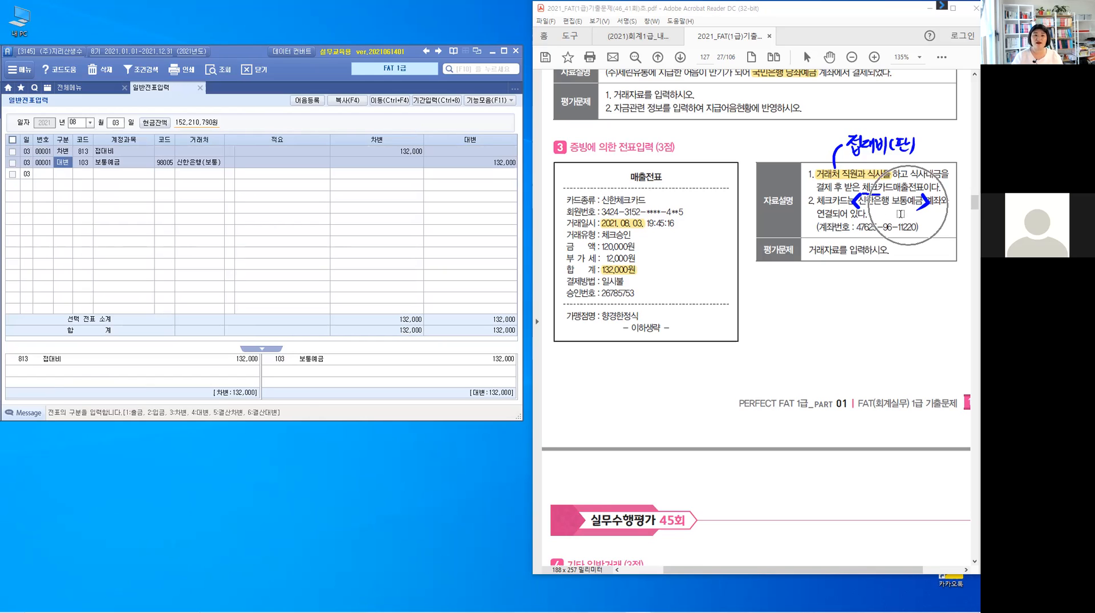
pyautogui.press('Escape')
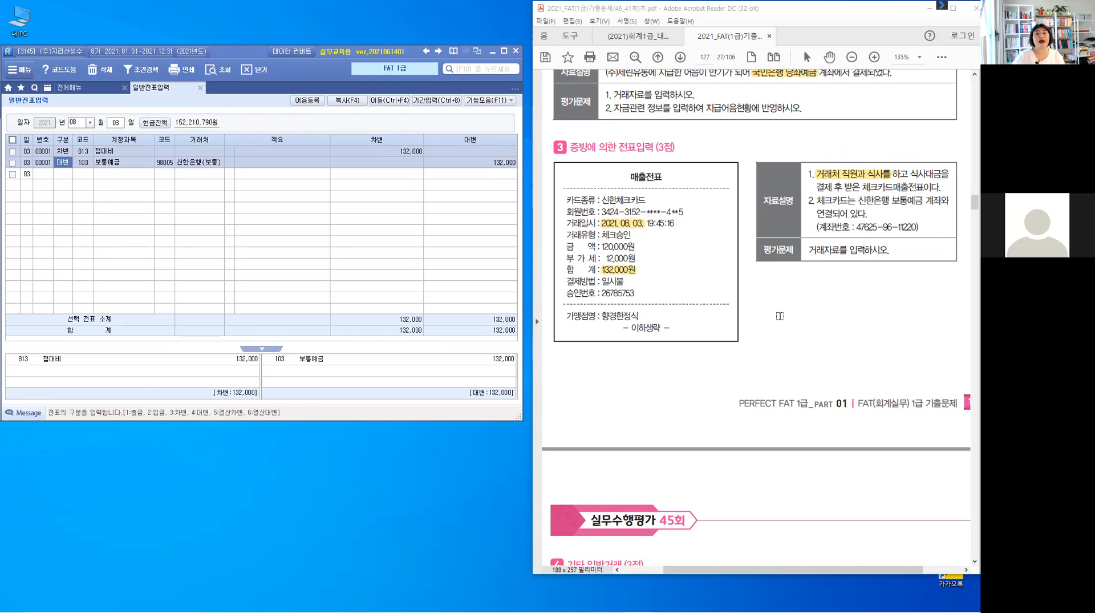
pyautogui.click(780, 316)
# In problem 4, highlight [8월 16일], 현금으로 받았다 and the employee's name in the 출장비 정산서.
pyautogui.scroll(-5, 780, 316)
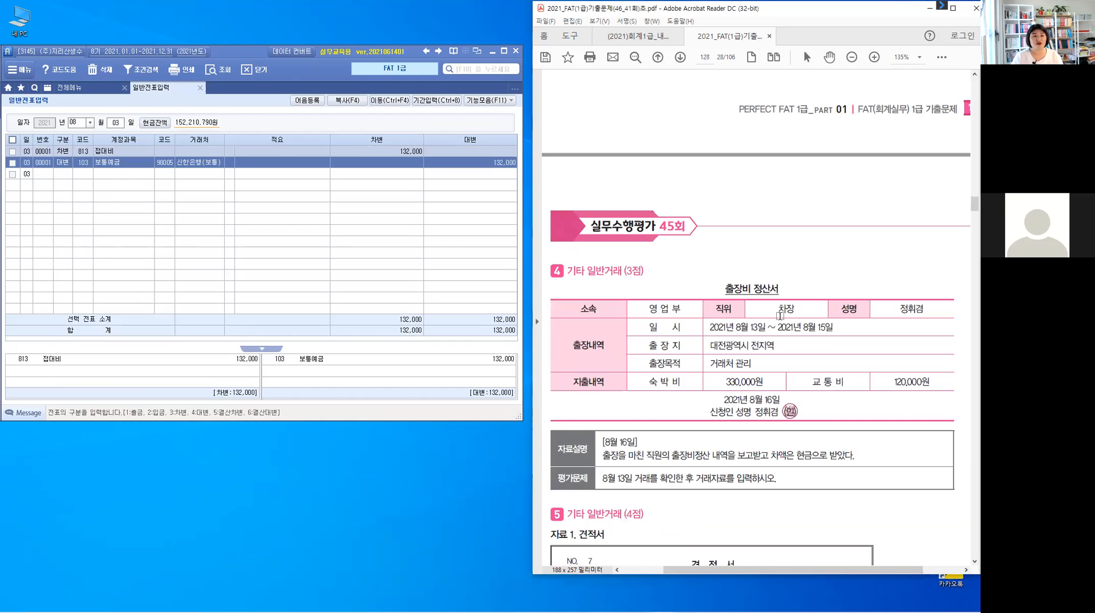
pyautogui.scroll(-2, 781, 316)
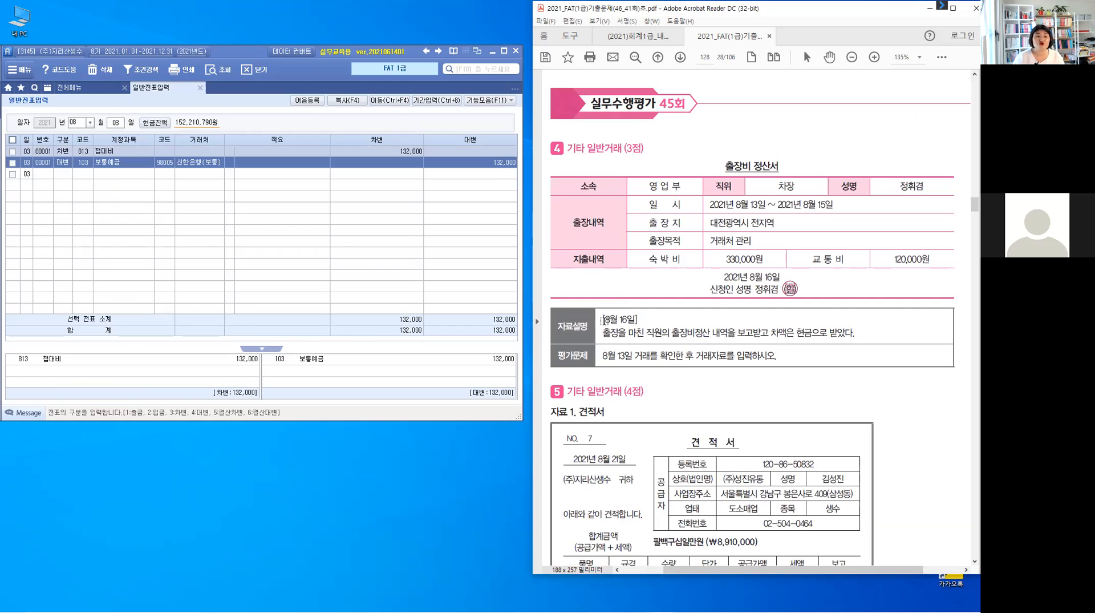
pyautogui.moveTo(599, 320); pyautogui.dragTo(638, 320)
pyautogui.click(624, 381)
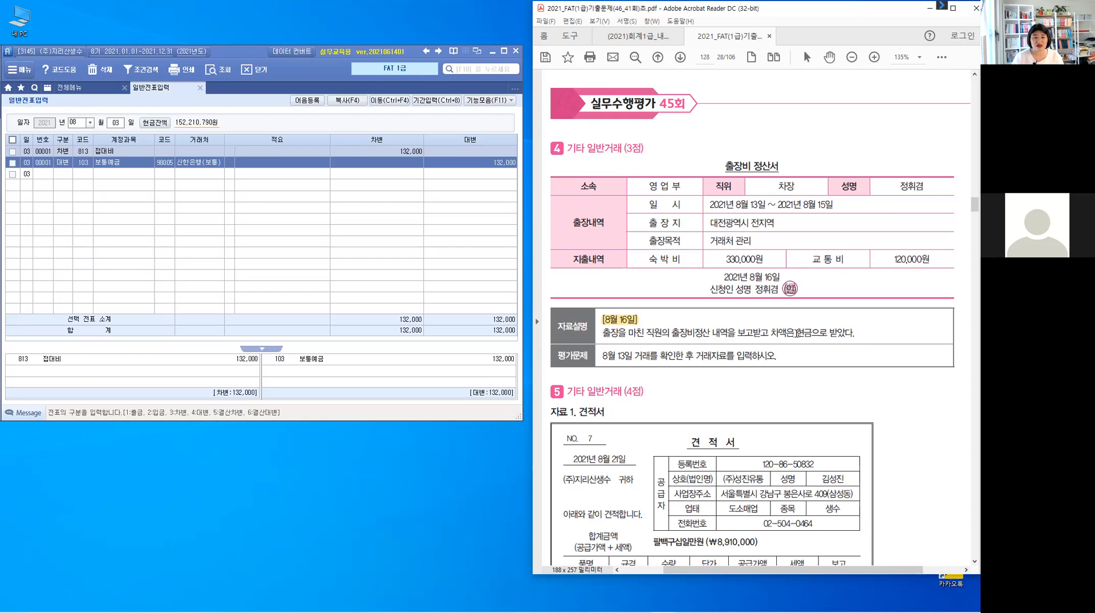
pyautogui.moveTo(797, 334); pyautogui.dragTo(859, 336)
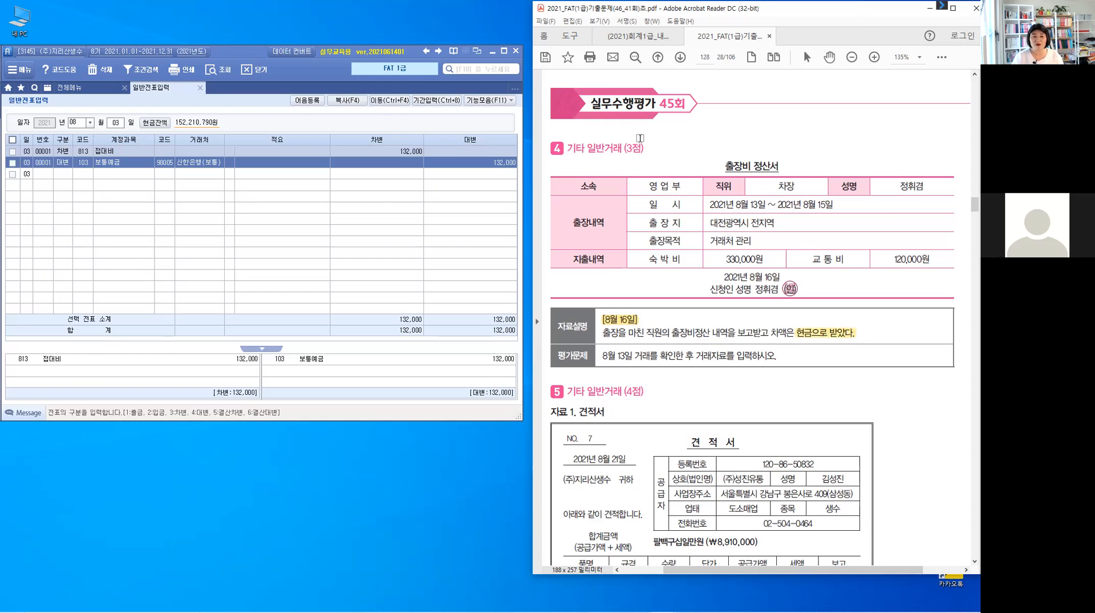
pyautogui.click(663, 187)
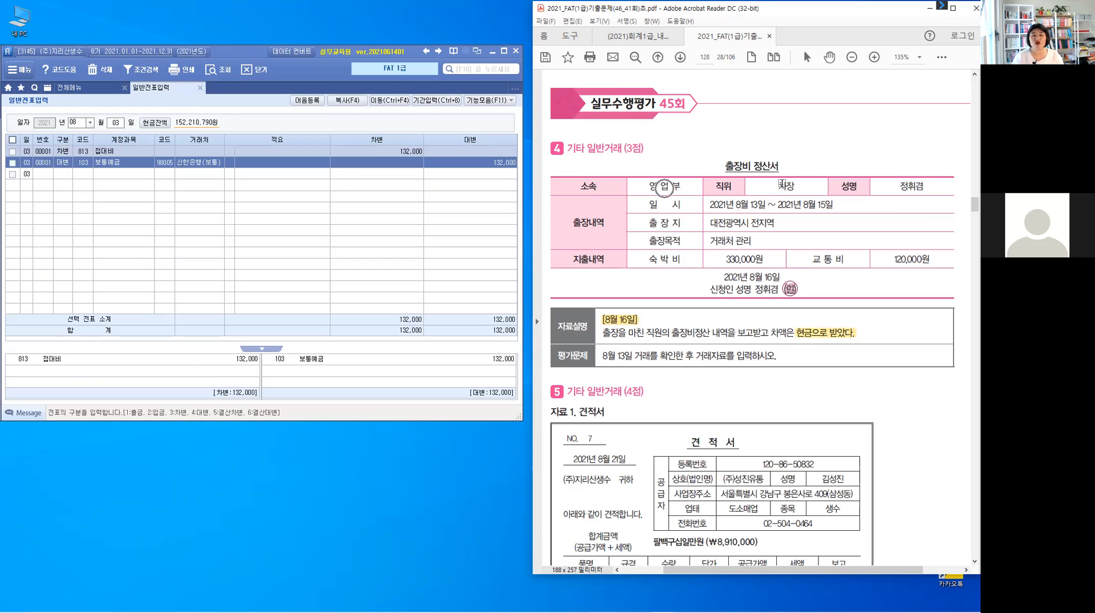
pyautogui.moveTo(900, 187); pyautogui.dragTo(931, 186)
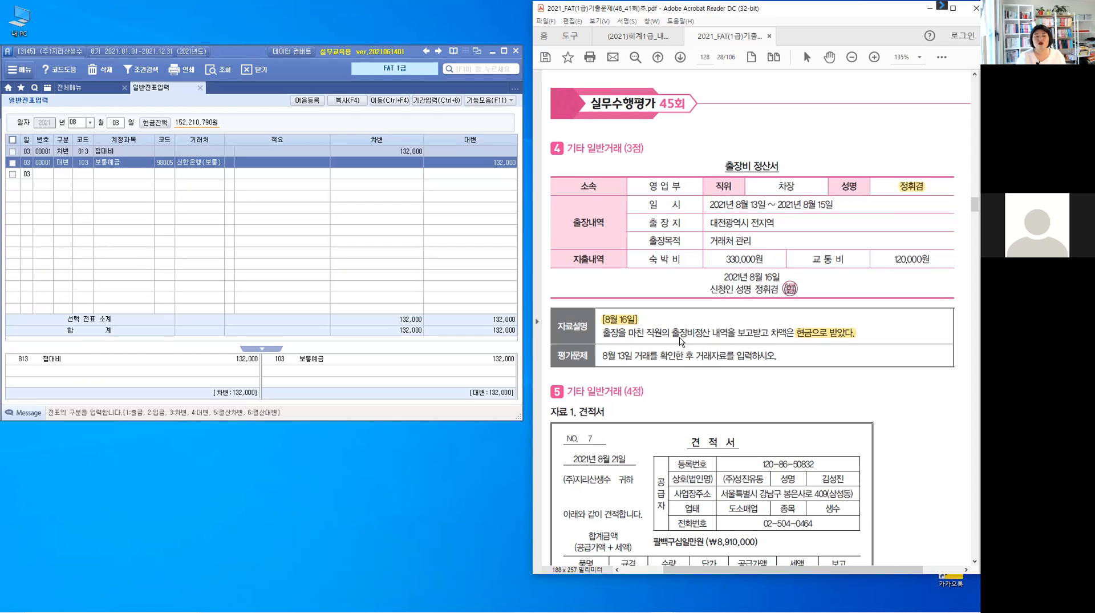
# Draw a pointer line from 출장비정산 in problem 4's explanation and write 여비교통비(판) above it in pen.
pyautogui.moveTo(685, 323)
pyautogui.mouseDown()
pyautogui.moveTo(698, 311)
pyautogui.moveTo(745, 312)
pyautogui.mouseUp()
pyautogui.moveTo(738, 318); pyautogui.dragTo(762, 308)
pyautogui.moveTo(751, 312); pyautogui.dragTo(764, 311)
pyautogui.moveTo(757, 315); pyautogui.dragTo(758, 315)
pyautogui.moveTo(765, 306); pyautogui.dragTo(782, 321)
pyautogui.click(781, 303)
pyautogui.moveTo(785, 306); pyautogui.dragTo(793, 306)
pyautogui.moveTo(788, 306); pyautogui.dragTo(788, 313)
pyautogui.moveTo(791, 307); pyautogui.dragTo(791, 312)
pyautogui.moveTo(785, 314); pyautogui.dragTo(794, 313)
pyautogui.moveTo(796, 304); pyautogui.dragTo(796, 316)
pyautogui.moveTo(787, 315); pyautogui.dragTo(800, 323)
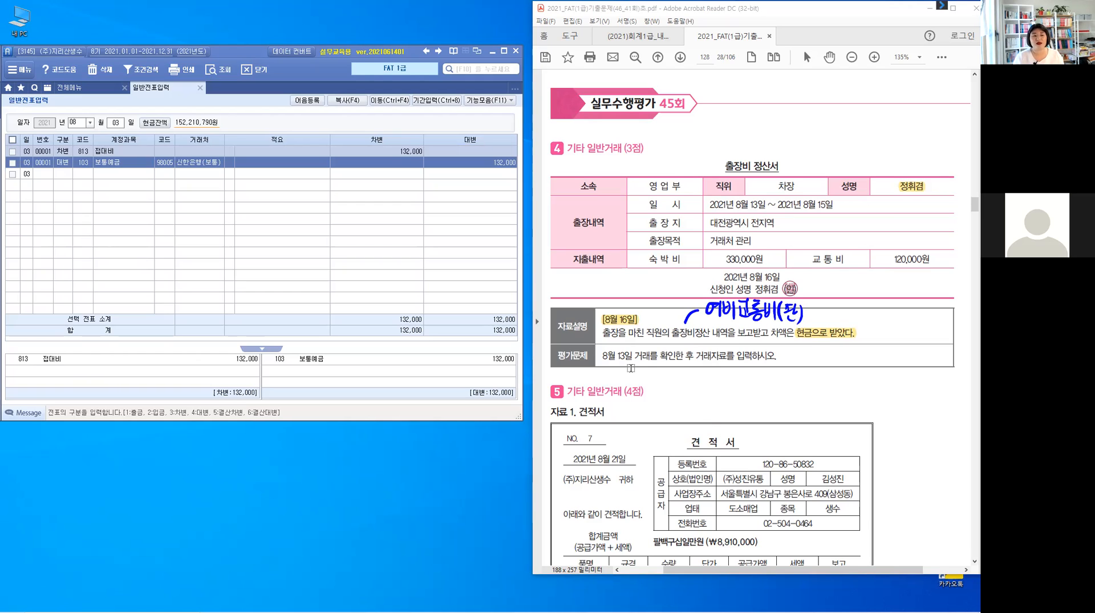
pyautogui.click(724, 361)
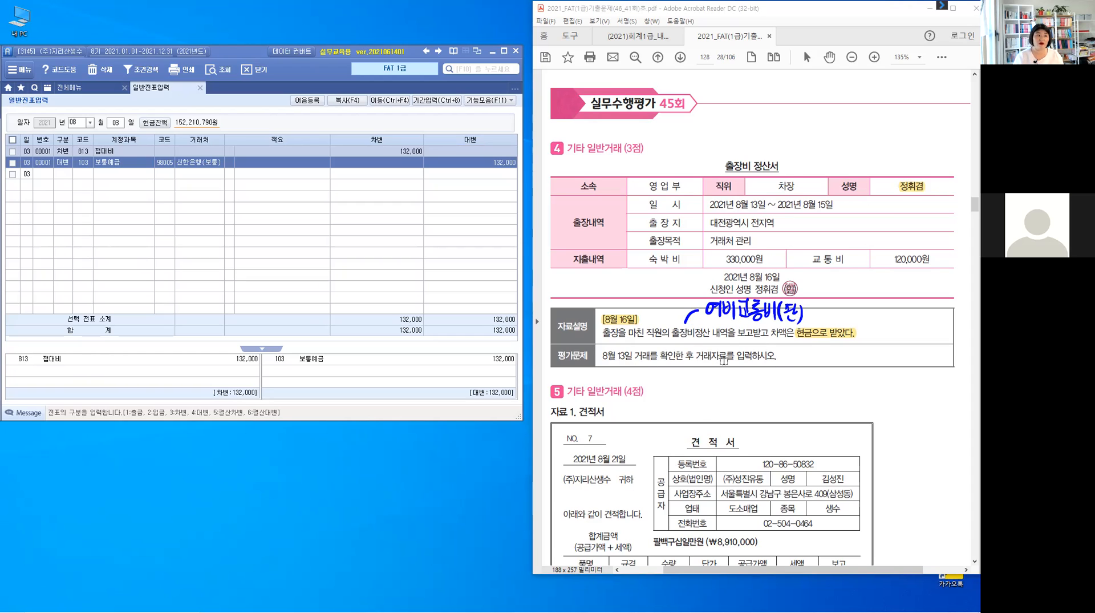
# Switch to the accounting program, bring up the August 13 vouchers and examine the 가지급금 entry.
pyautogui.click(116, 122)
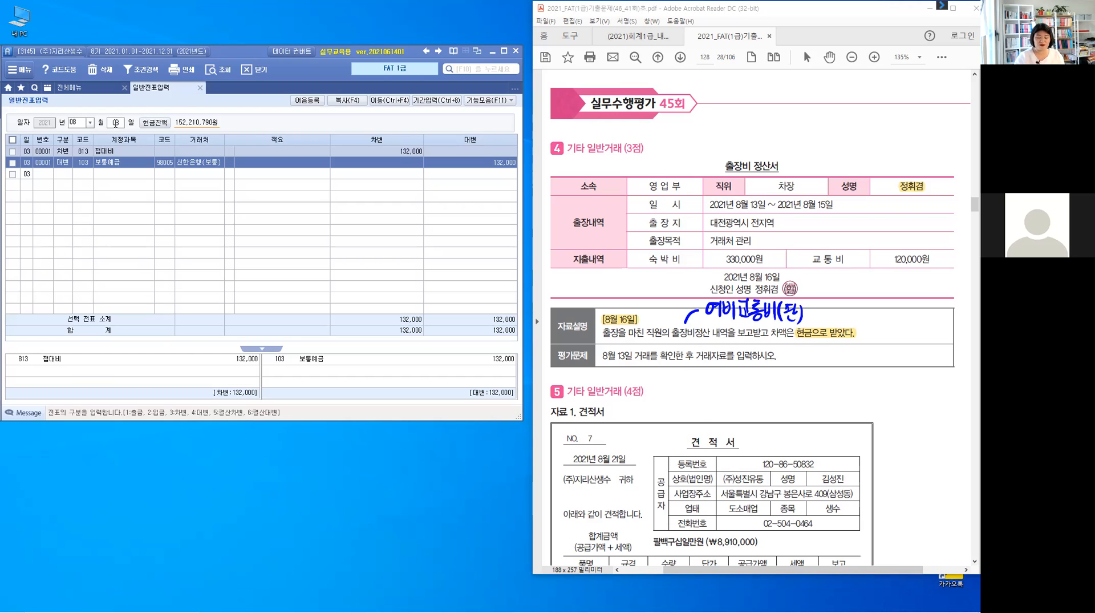
pyautogui.write('13')
pyautogui.press('Return')
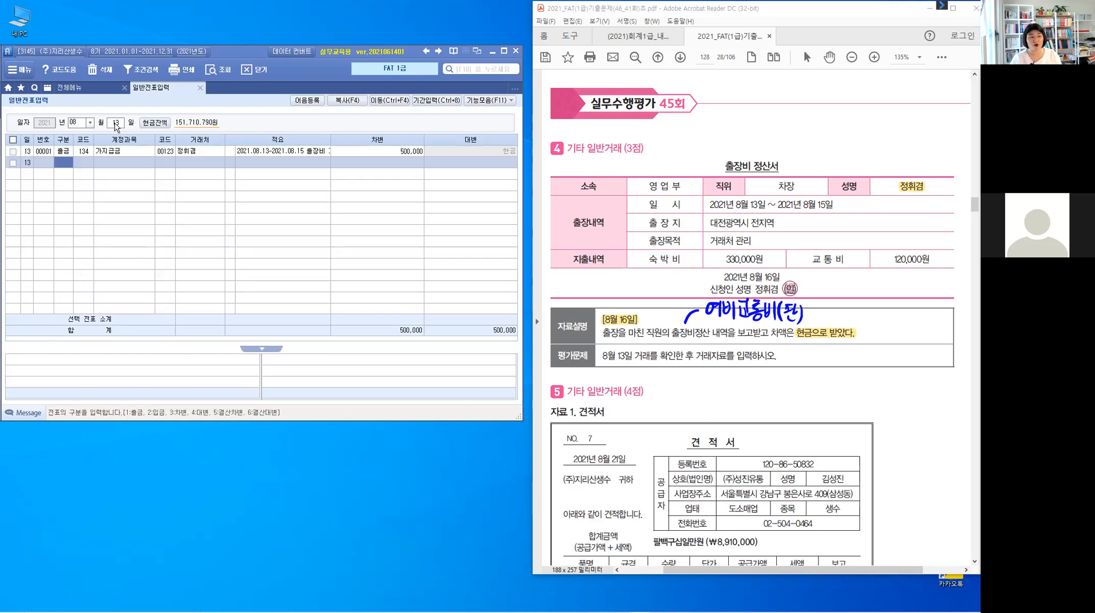
pyautogui.click(83, 152)
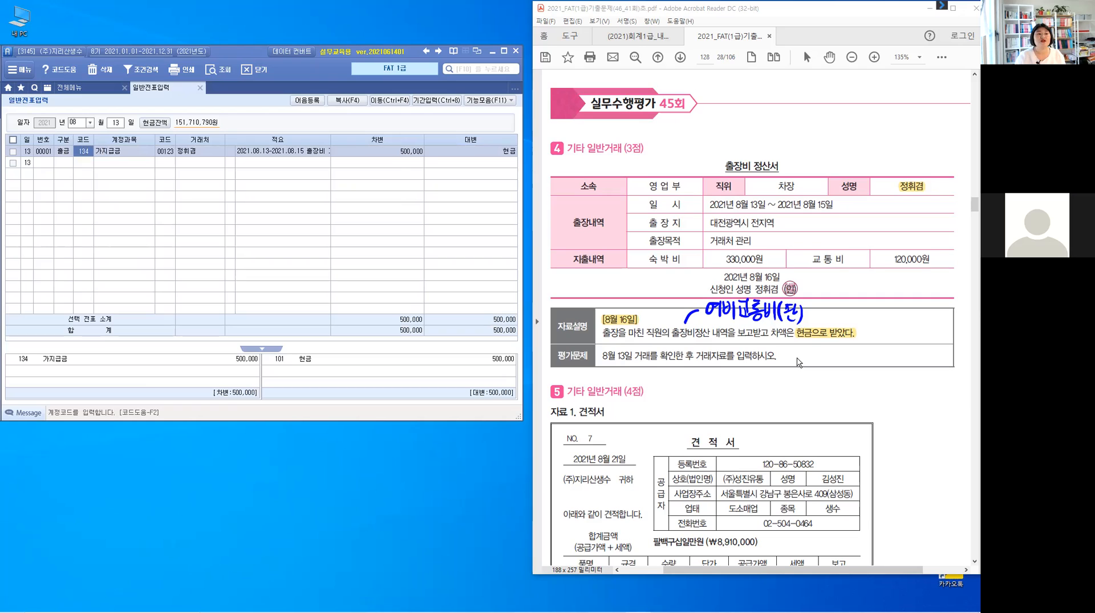
# In problem 4 of the exam PDF, write 500,000 below 8월 13일 and 50,000 above 현금으로 받았다 with pointer lines.
pyautogui.moveTo(630, 365)
pyautogui.mouseDown()
pyautogui.moveTo(642, 381)
pyautogui.moveTo(650, 370)
pyautogui.mouseUp()
pyautogui.moveTo(654, 372); pyautogui.dragTo(663, 373)
pyautogui.click(668, 380)
pyautogui.moveTo(674, 375); pyautogui.dragTo(693, 375)
pyautogui.moveTo(842, 326); pyautogui.dragTo(895, 317)
pyautogui.click(883, 323)
pyautogui.moveTo(901, 316); pyautogui.dragTo(902, 316)
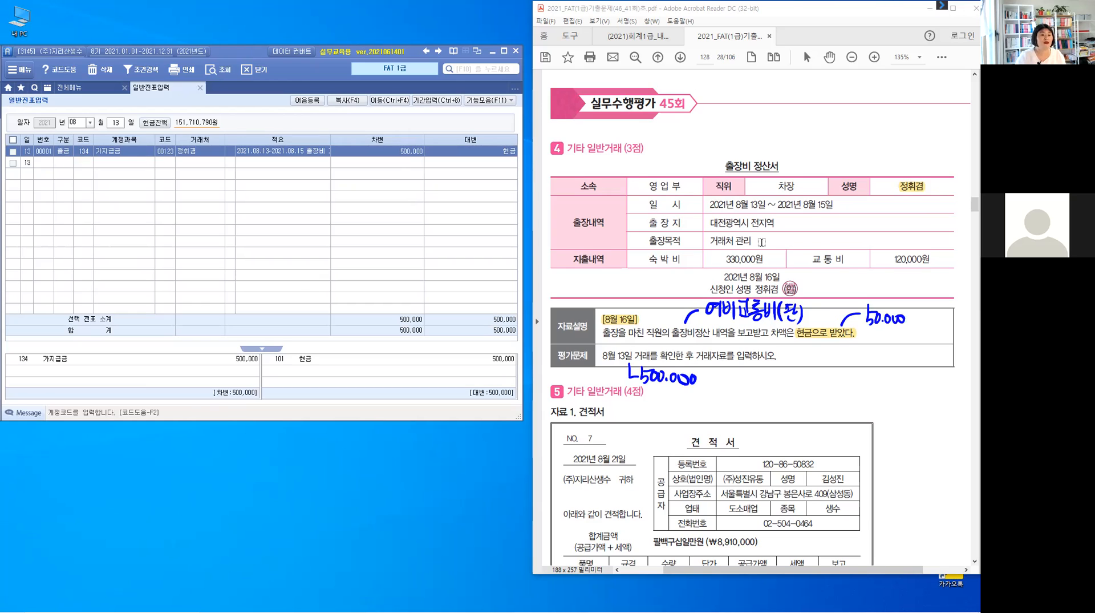
# Switch to the accounting program and set the voucher date to August 16.
pyautogui.click(116, 123)
pyautogui.write('16')
pyautogui.press('Return')
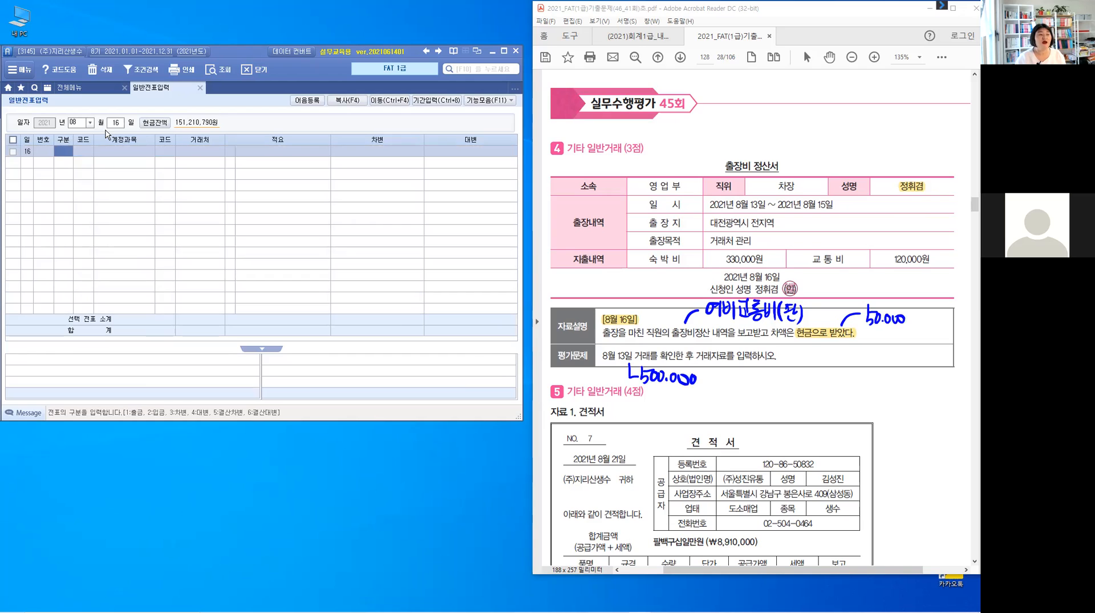
# Enter a credit line for account 134 가지급금 with the travelling employee as 거래처 and an amount of 500,000.
pyautogui.write('4')
pyautogui.press('Return')
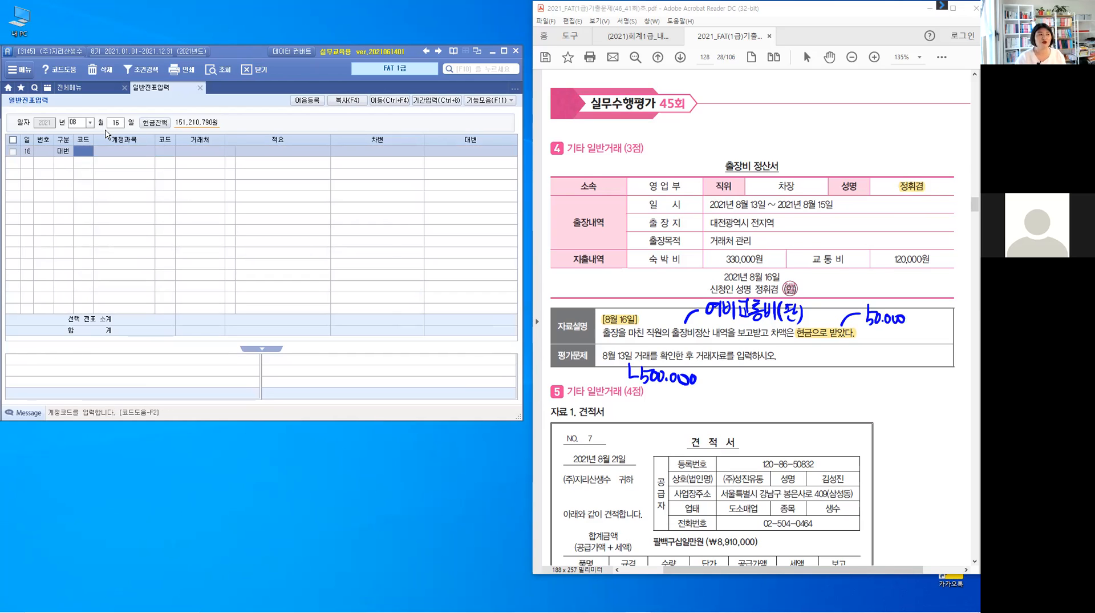
pyautogui.write('134')
pyautogui.press('Return')
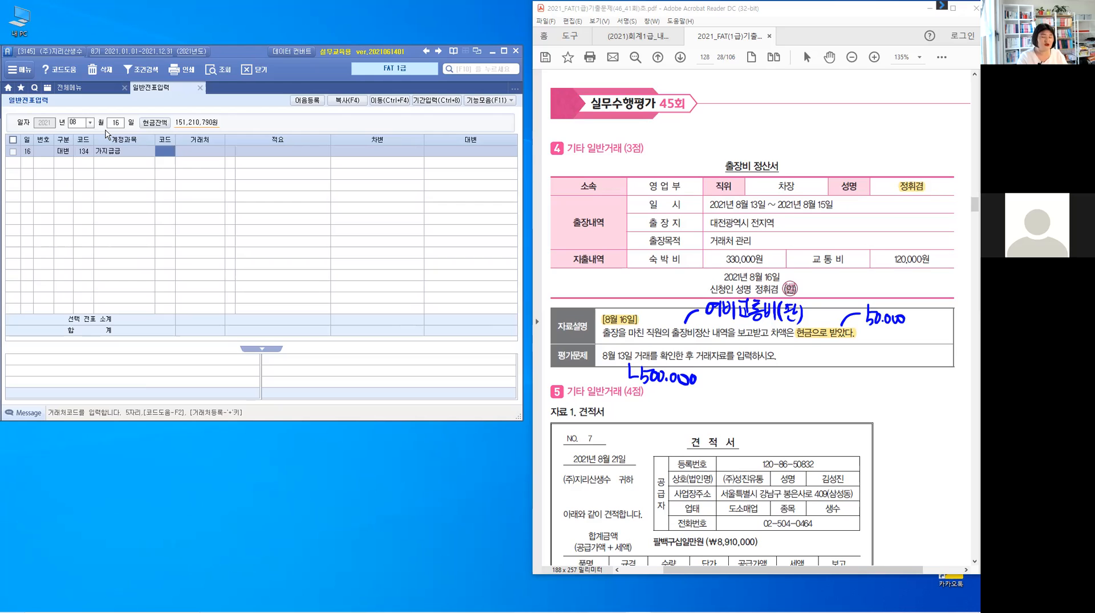
pyautogui.write('정휘')
pyautogui.press('Return')
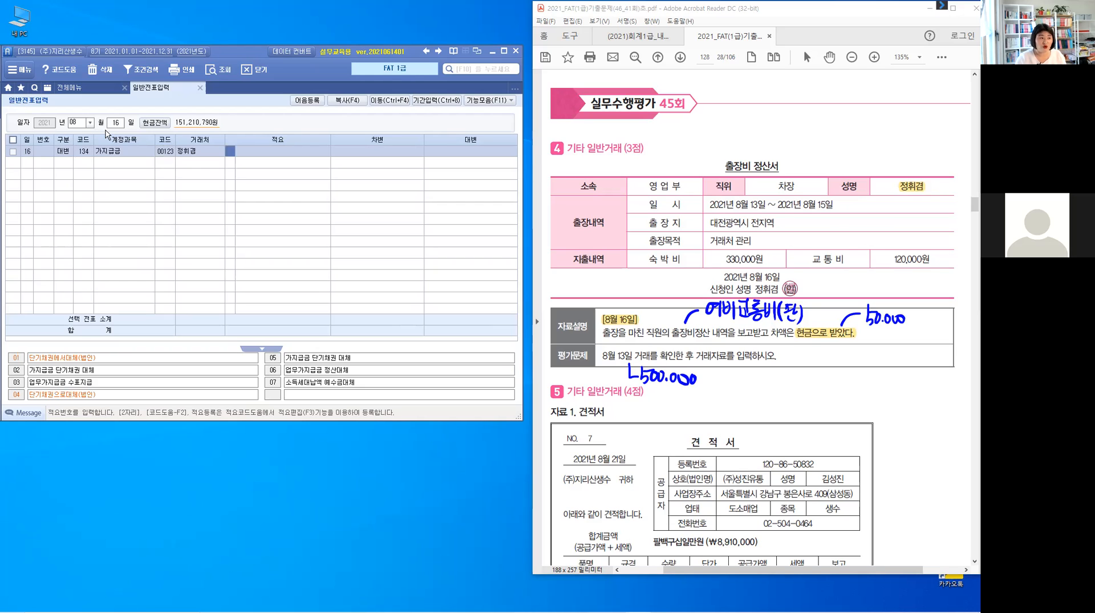
pyautogui.press('Return')
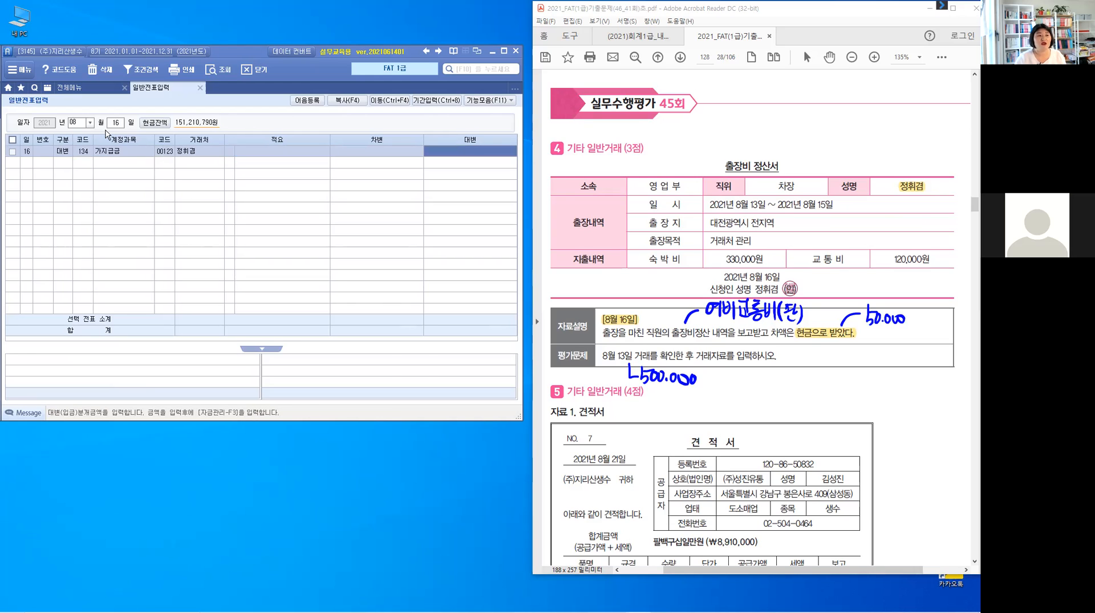
pyautogui.write('5')
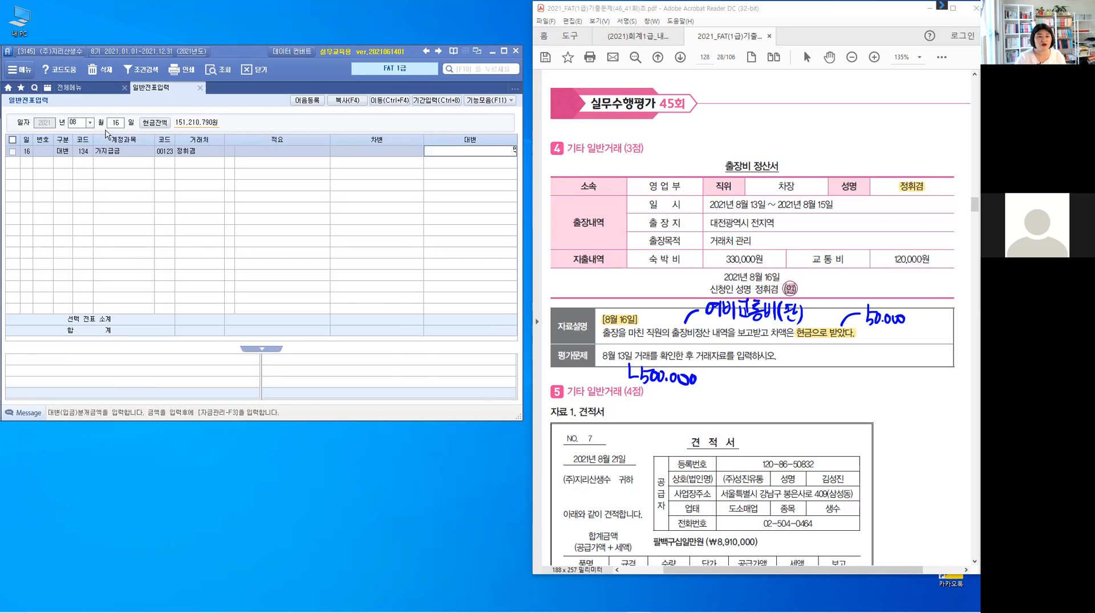
pyautogui.write('00,000')
pyautogui.press('Return')
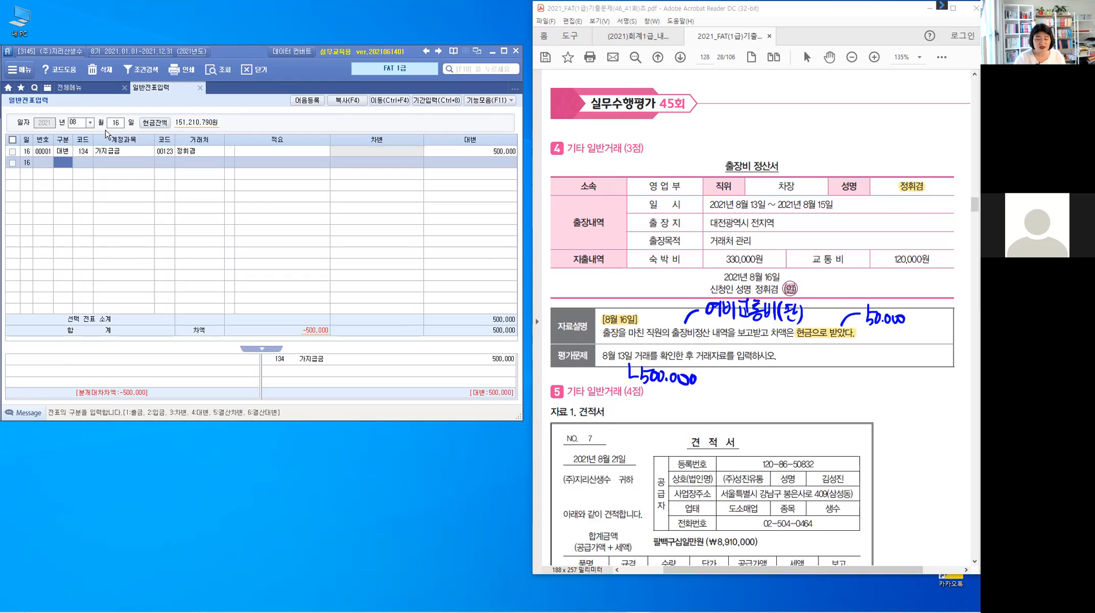
# Add a debit line for account 812 여비교통비 with no 거래처 and an amount of 450,000.
pyautogui.press('3')
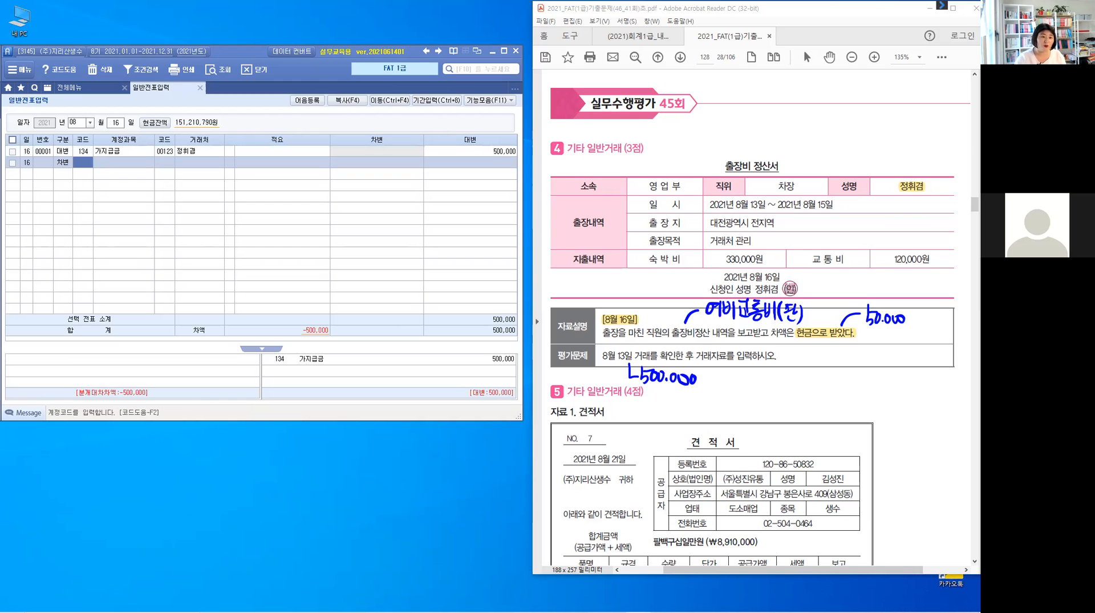
pyautogui.write('812')
pyautogui.press('Return')
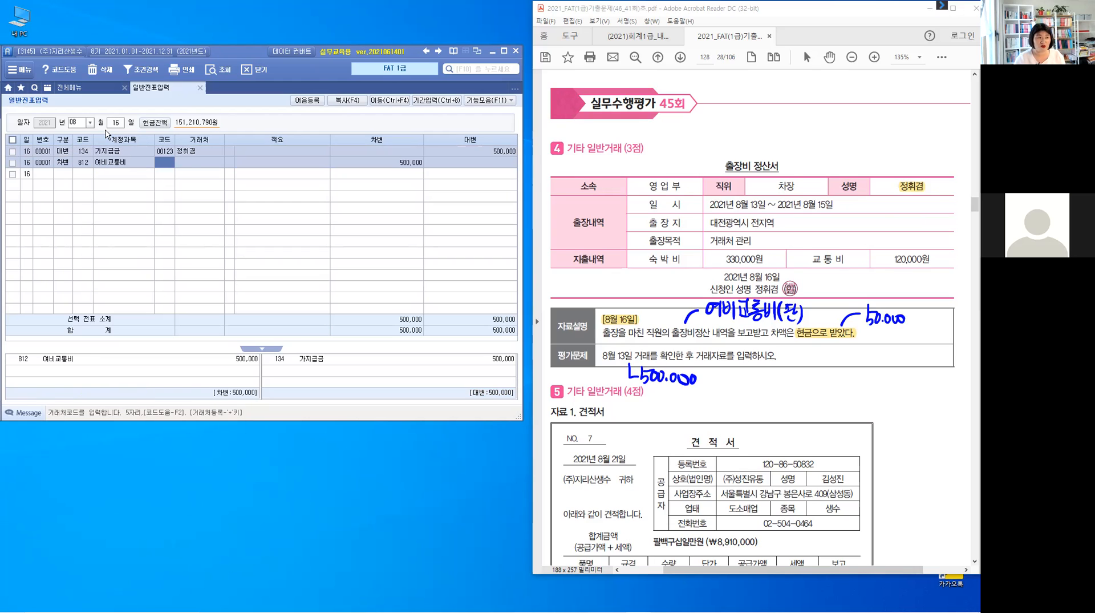
pyautogui.press('Return')
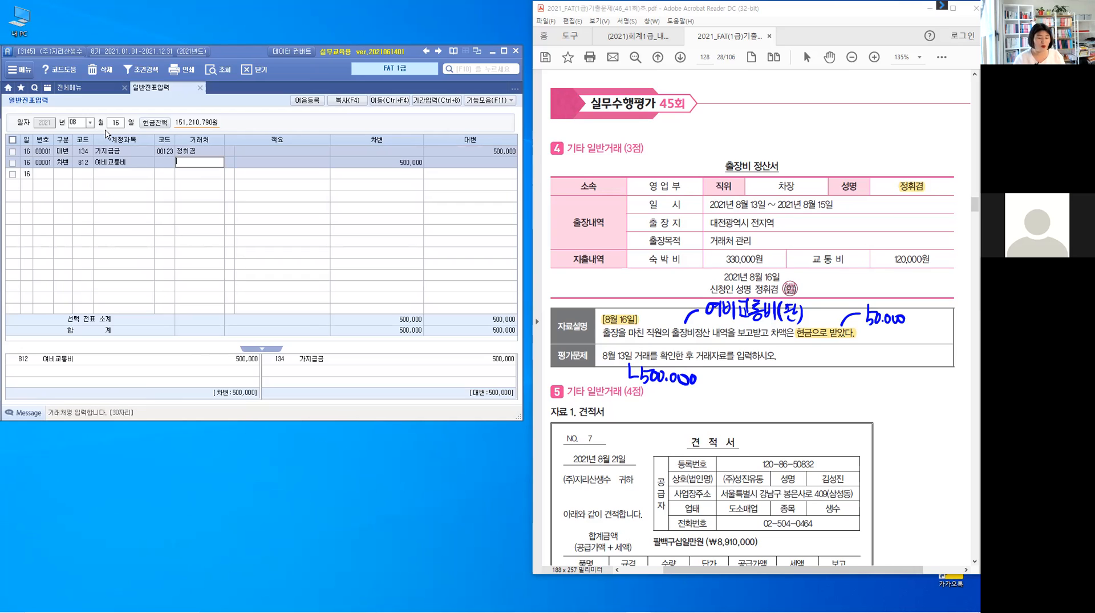
pyautogui.press('Return')
pyautogui.press('Return')
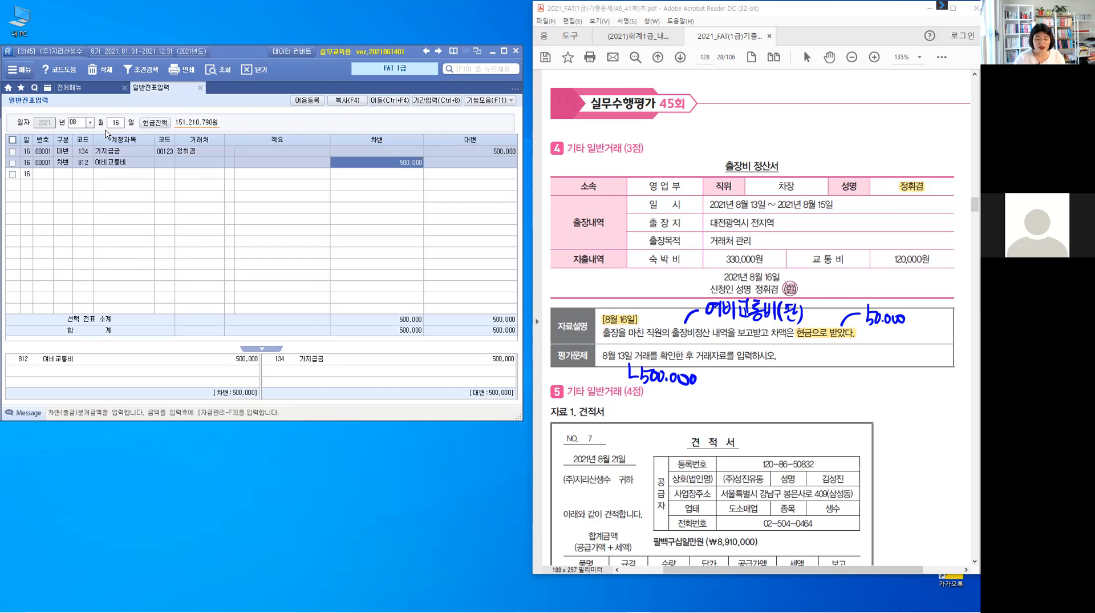
pyautogui.write('450,000')
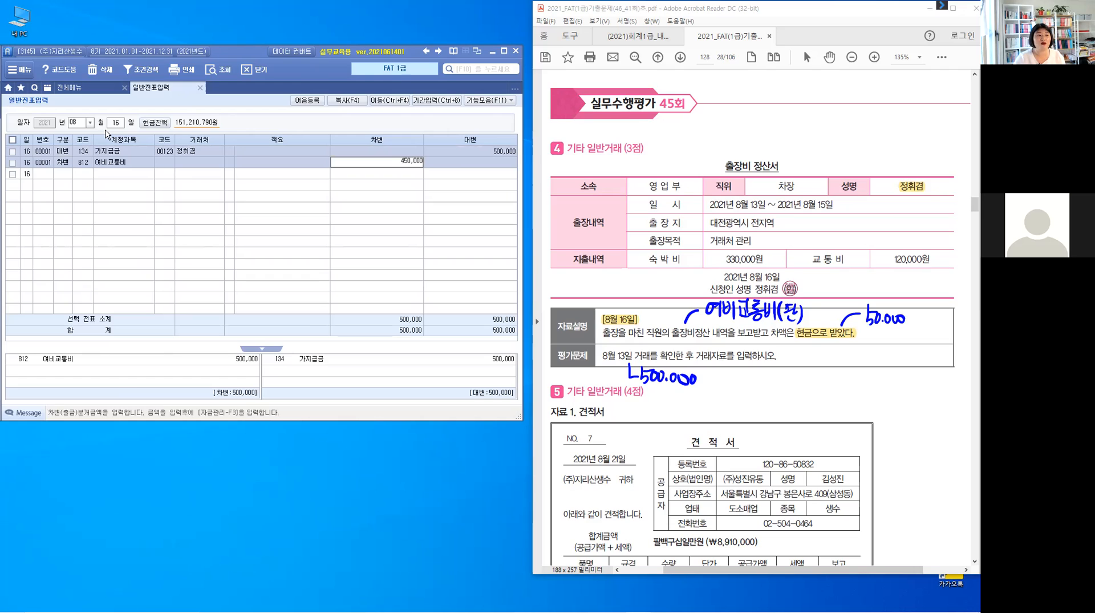
pyautogui.press('Return')
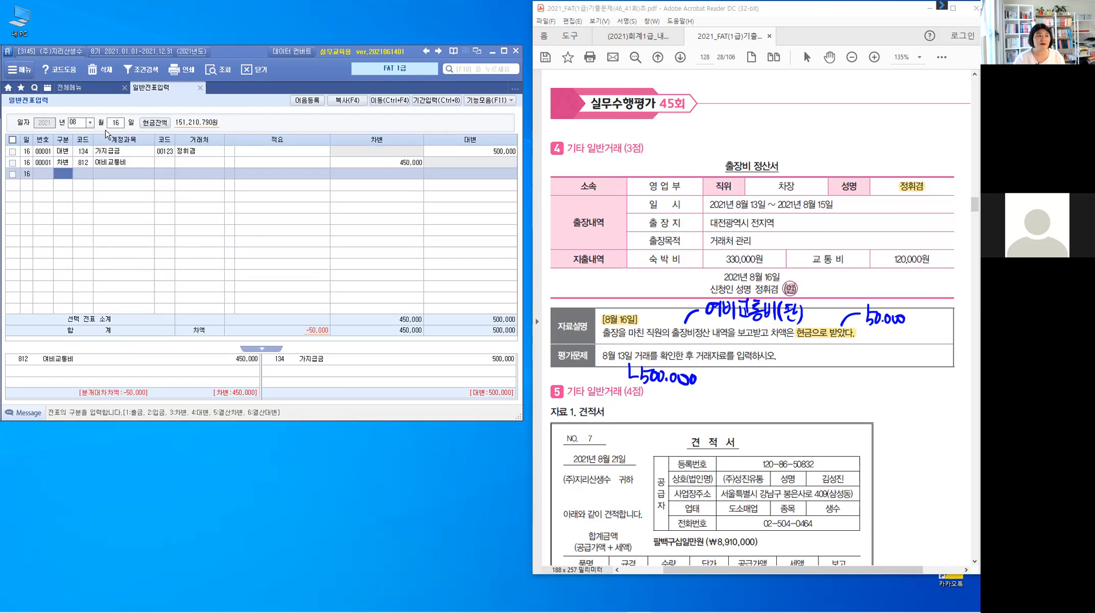
# Add a debit line for account 101 현금 with an amount of 50,000 to complete the August 16 voucher.
pyautogui.write('3')
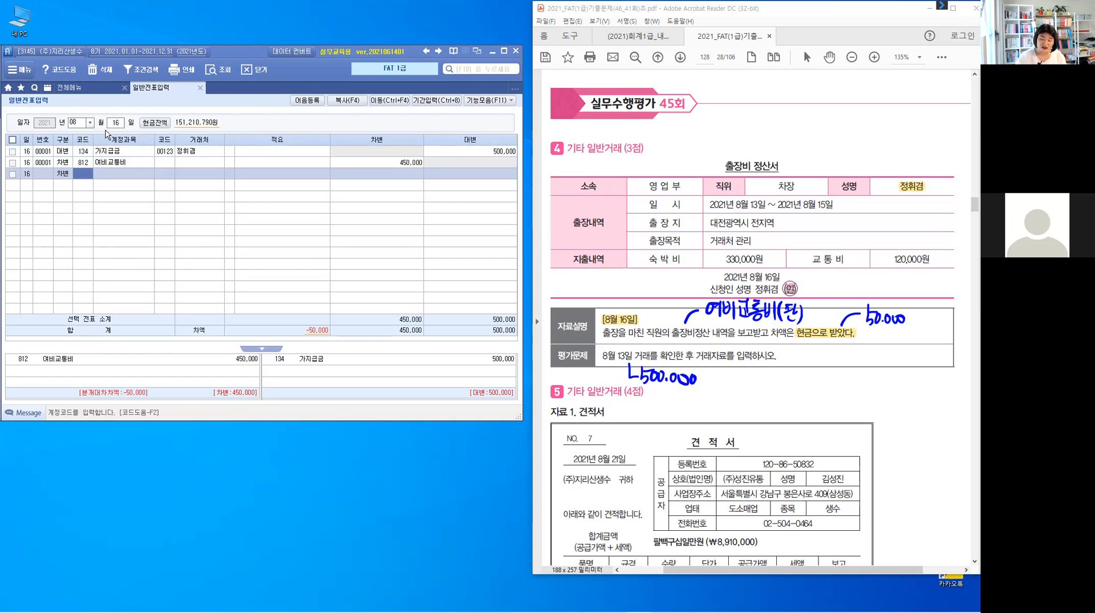
pyautogui.write('101')
pyautogui.press('Return')
pyautogui.press('Return')
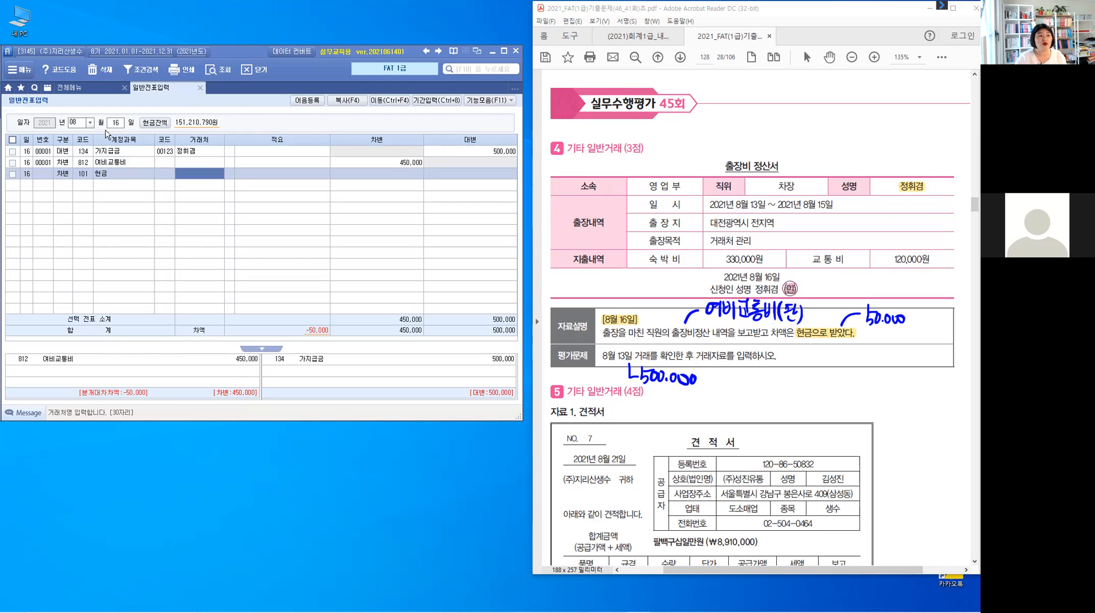
pyautogui.press('Return')
pyautogui.press('Return')
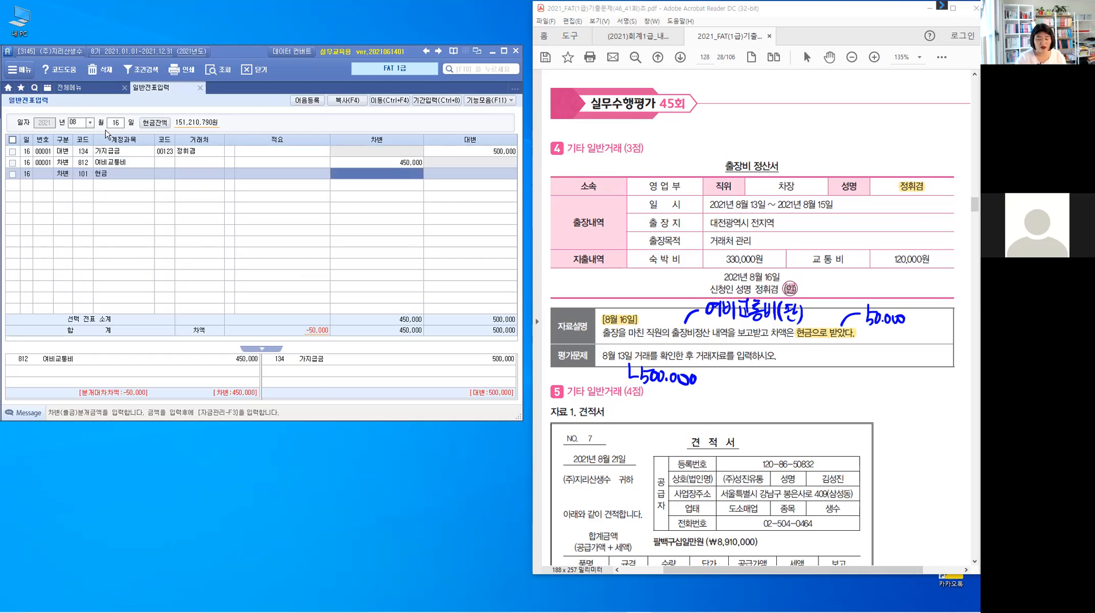
pyautogui.write('50,000')
pyautogui.press('Return')
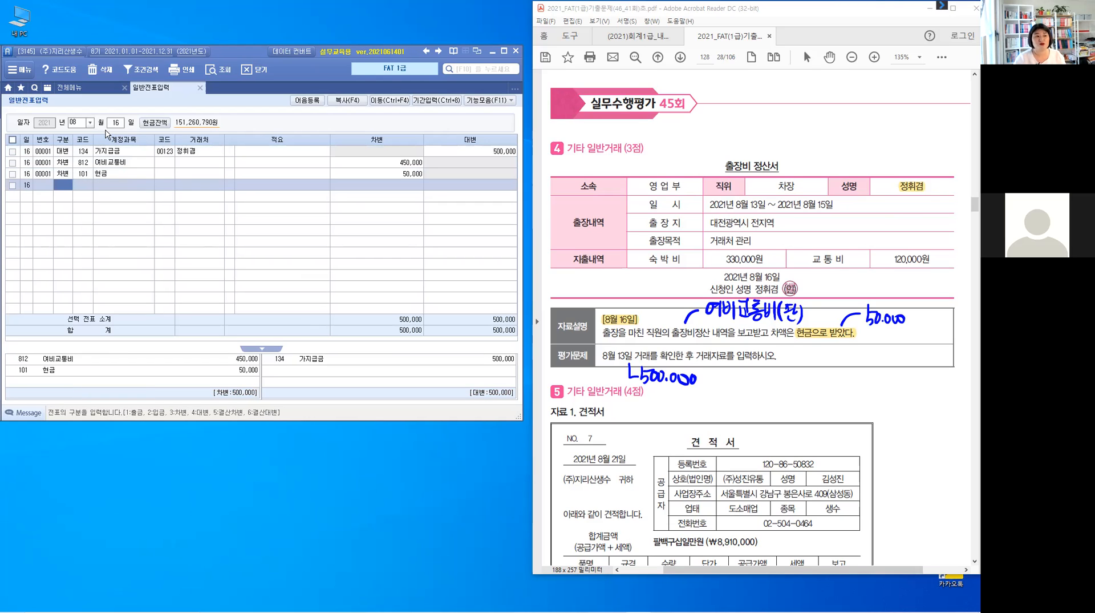
pyautogui.press('Up')
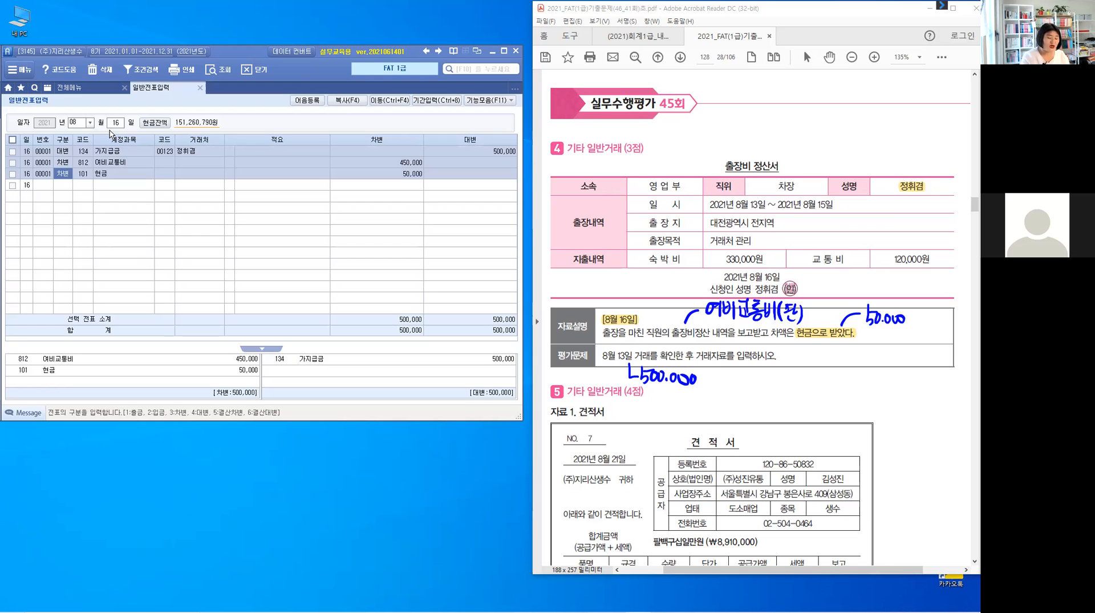
# Clear the pen notes in the exam PDF and highlight 보통예금(하나은행), 2021-8-21 and 계약금 in problem 5's 자료 2.
pyautogui.press('Escape')
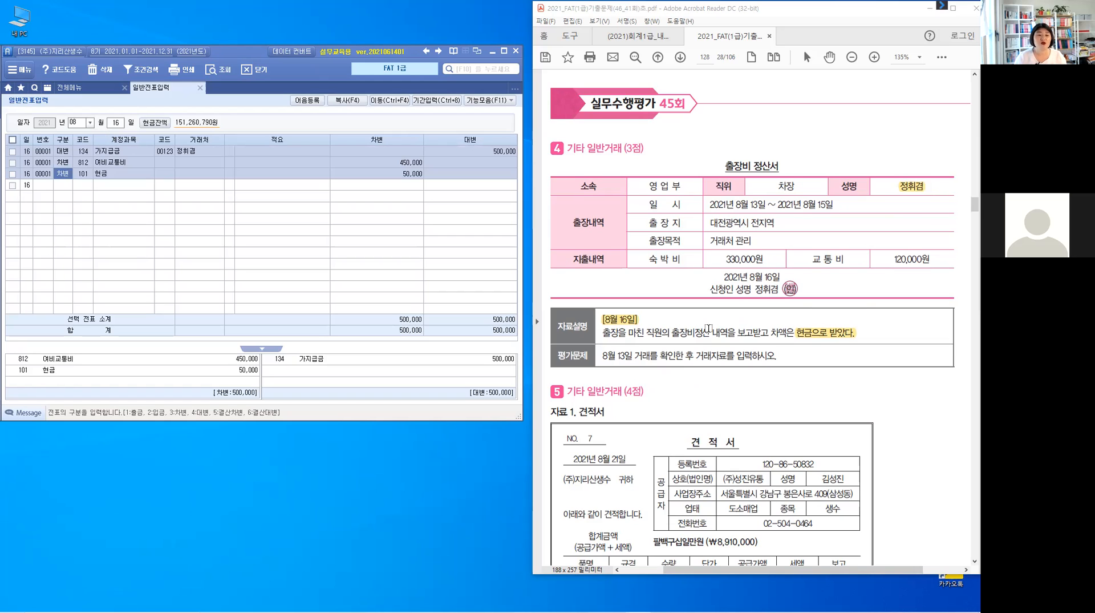
pyautogui.click(710, 391)
pyautogui.scroll(-2, 710, 391)
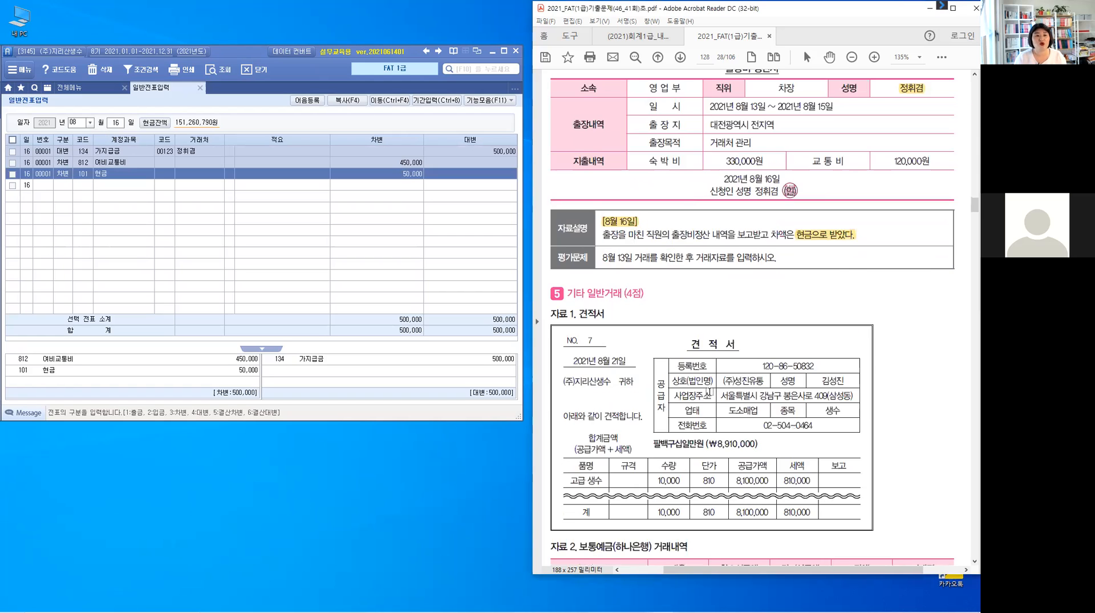
pyautogui.scroll(-2, 710, 390)
pyautogui.scroll(-1, 710, 389)
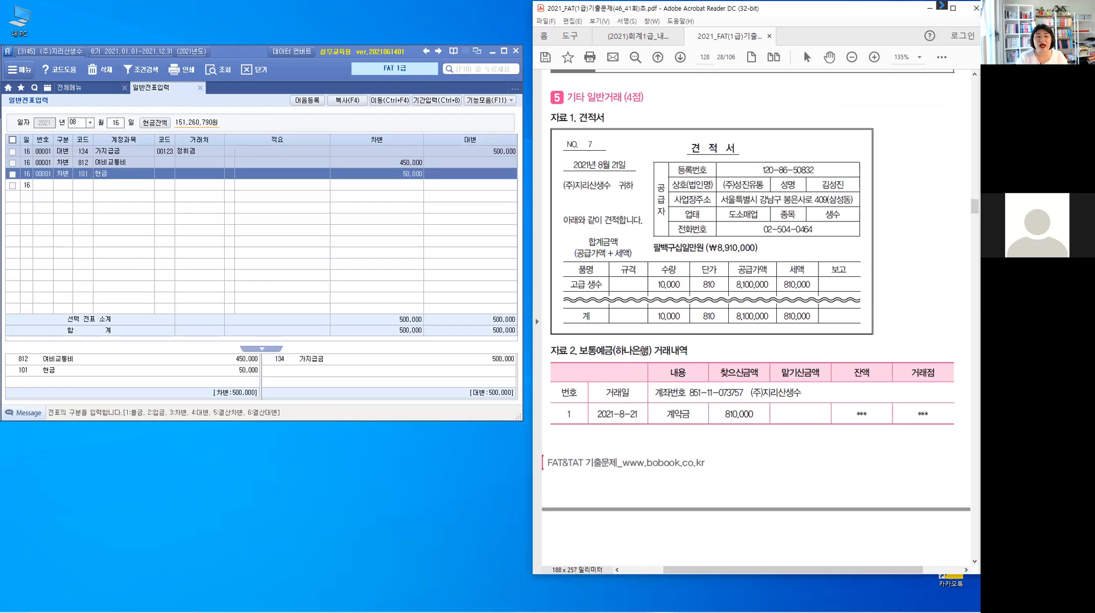
pyautogui.moveTo(651, 350); pyautogui.dragTo(580, 350)
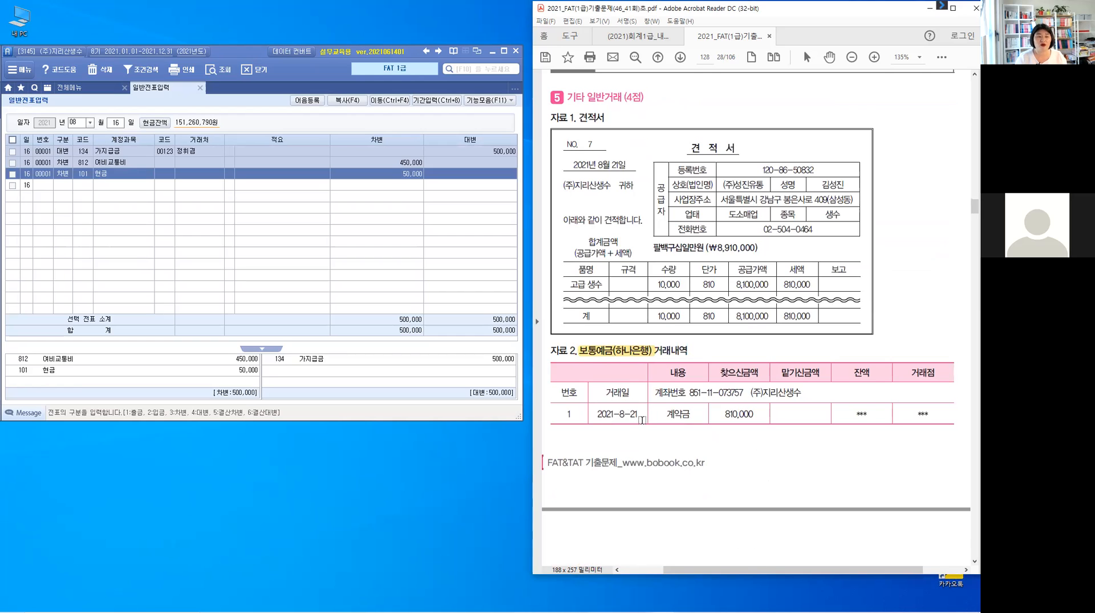
pyautogui.moveTo(641, 419); pyautogui.dragTo(596, 416)
pyautogui.moveTo(692, 416); pyautogui.dragTo(662, 415)
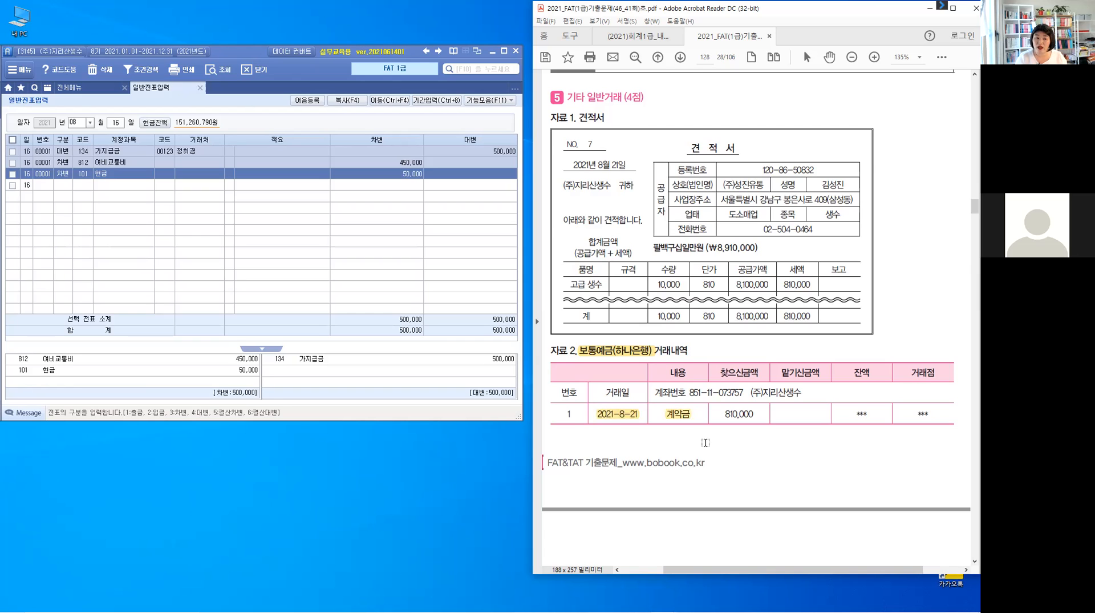
# Highlight 계약금(공급가액의 10%) and 하나은행 보통예금계좌에서 in problem 5's 자료설명.
pyautogui.scroll(-3, 706, 442)
pyautogui.scroll(-6, 705, 442)
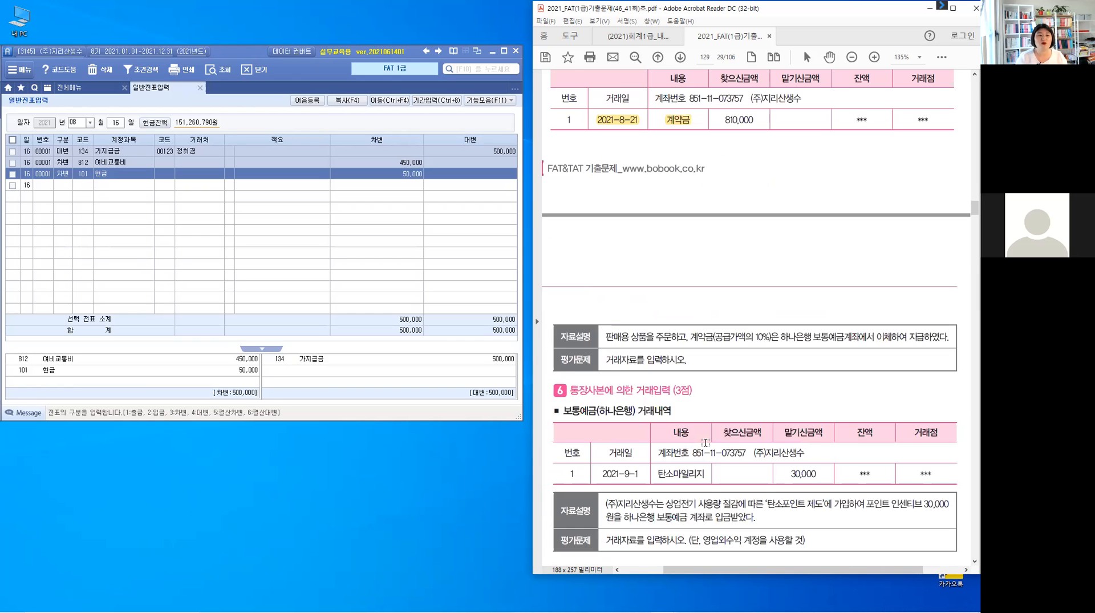
pyautogui.scroll(-1, 744, 467)
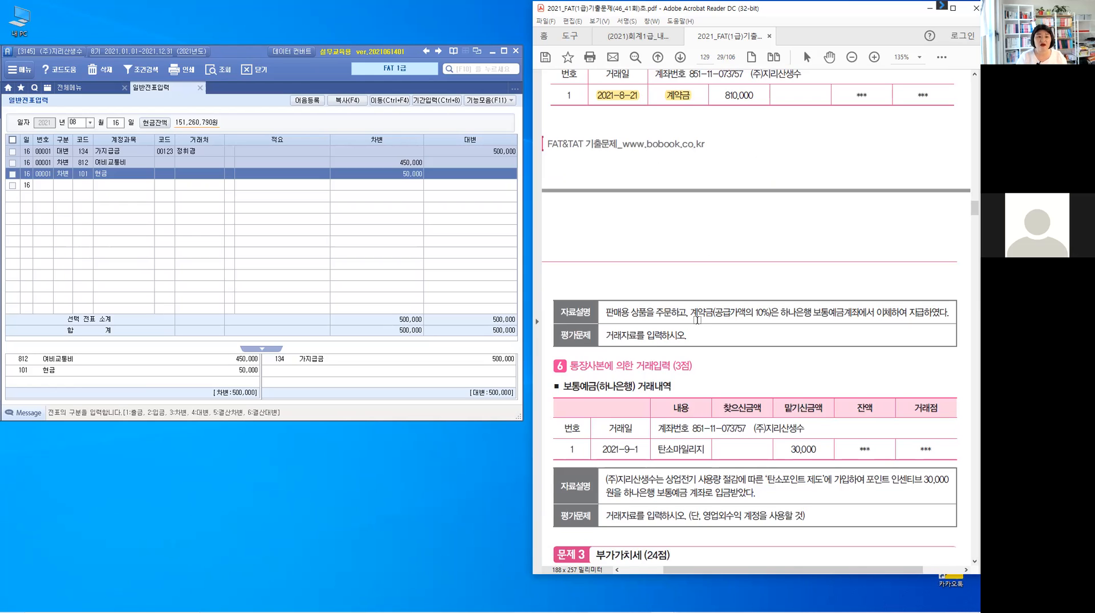
pyautogui.moveTo(733, 311); pyautogui.dragTo(770, 308)
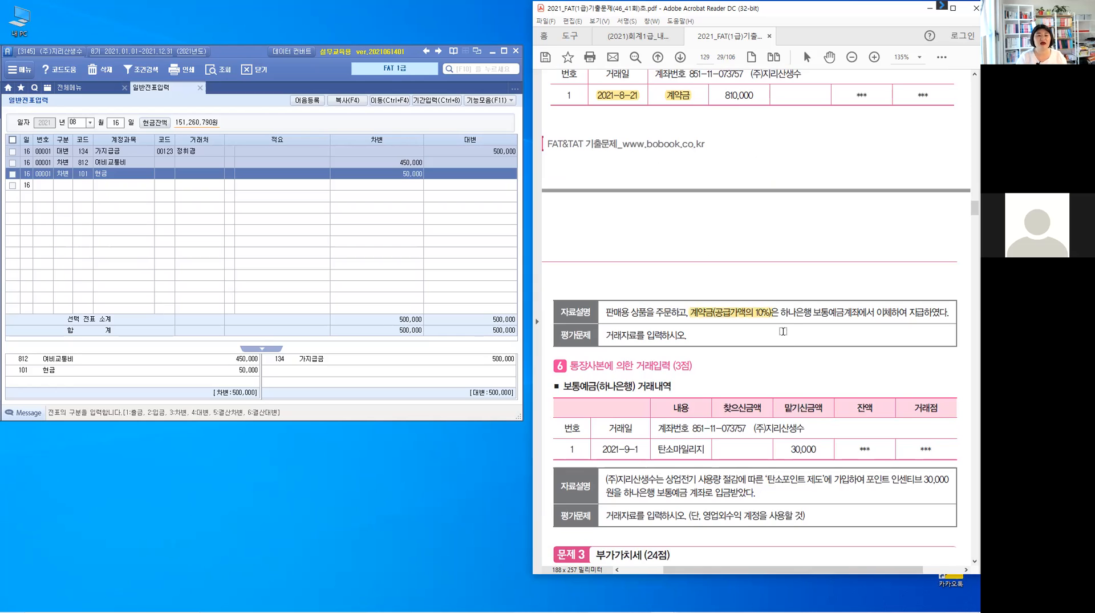
pyautogui.moveTo(782, 313); pyautogui.dragTo(875, 312)
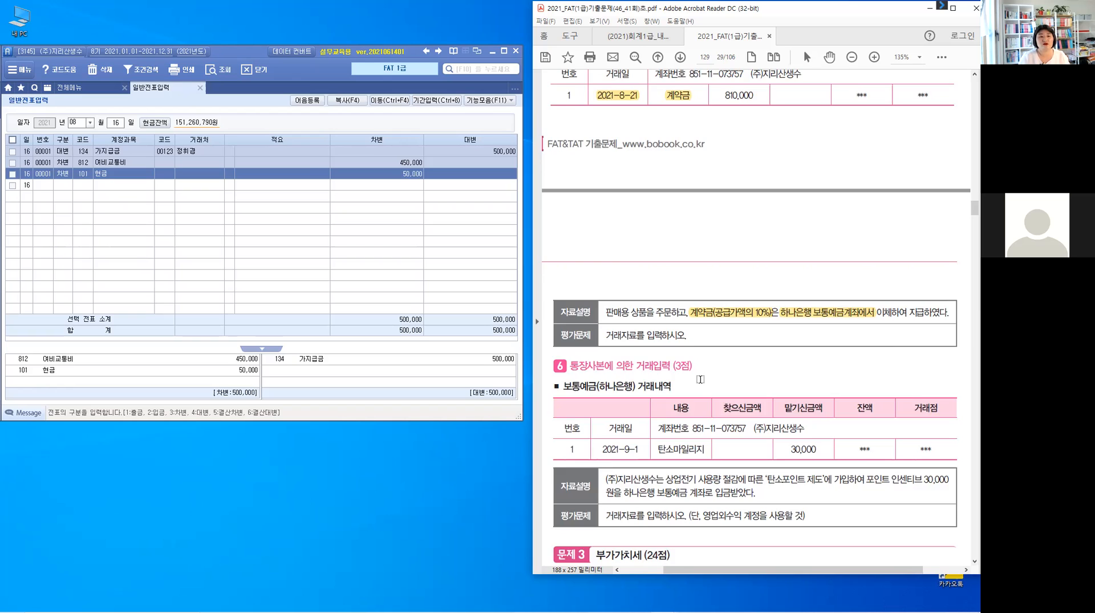
# Highlight the withdrawn amount 810,000 in problem 5's bank transaction table.
pyautogui.scroll(1, 700, 378)
pyautogui.scroll(10, 700, 378)
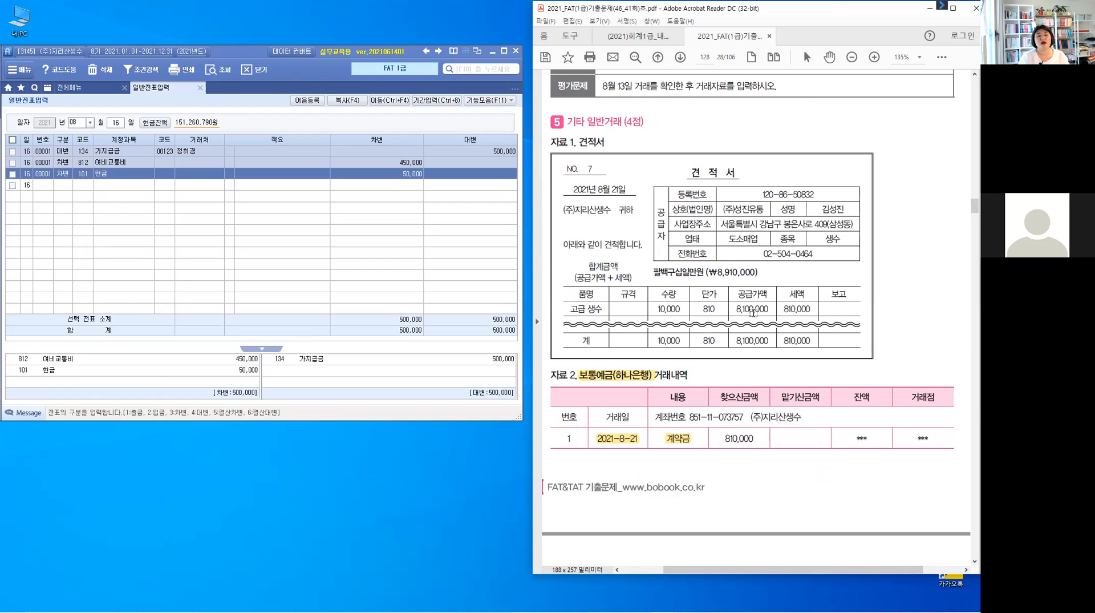
pyautogui.press('ctrl')
pyautogui.doubleClick(724, 439)
pyautogui.click(730, 448)
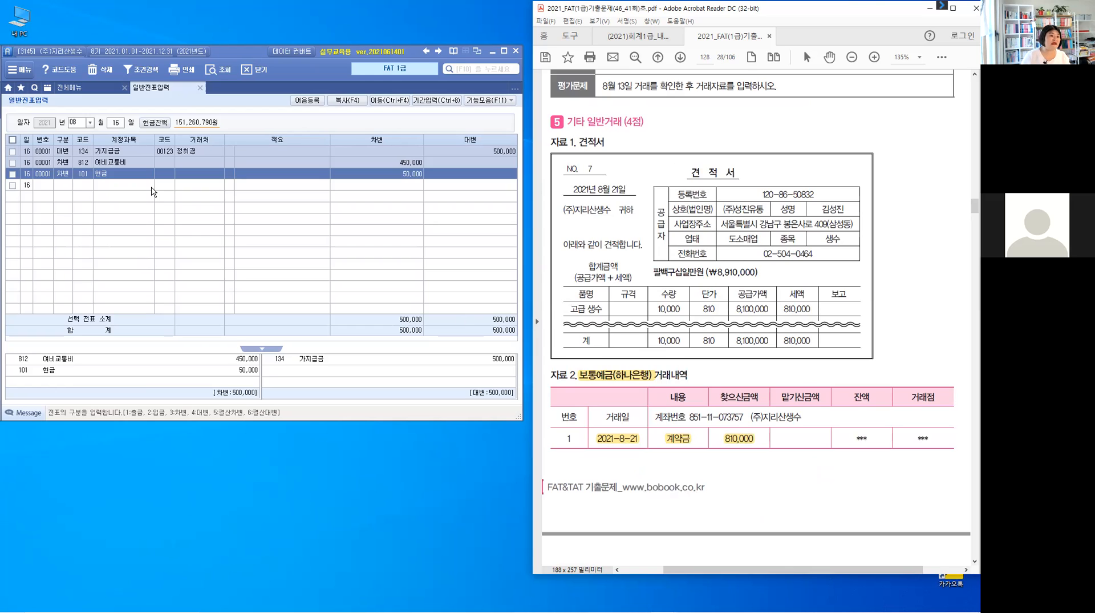
# Switch to the accounting program, set the voucher date to August 21 and start a debit line for account 131 선급금.
pyautogui.click(115, 123)
pyautogui.write('21')
pyautogui.press('Return')
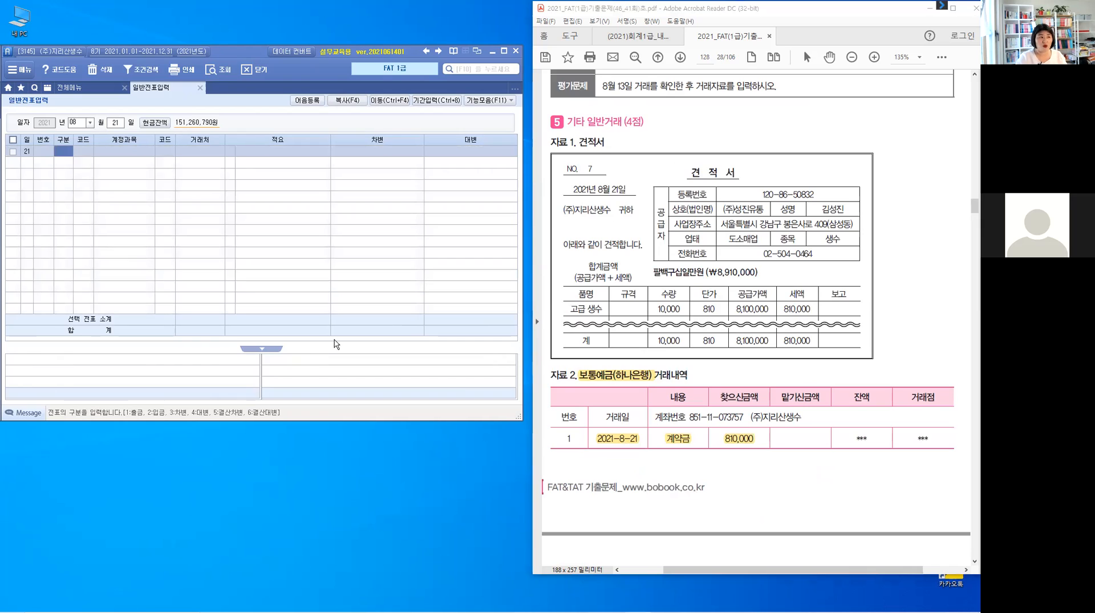
pyautogui.write('3')
pyautogui.press('Return')
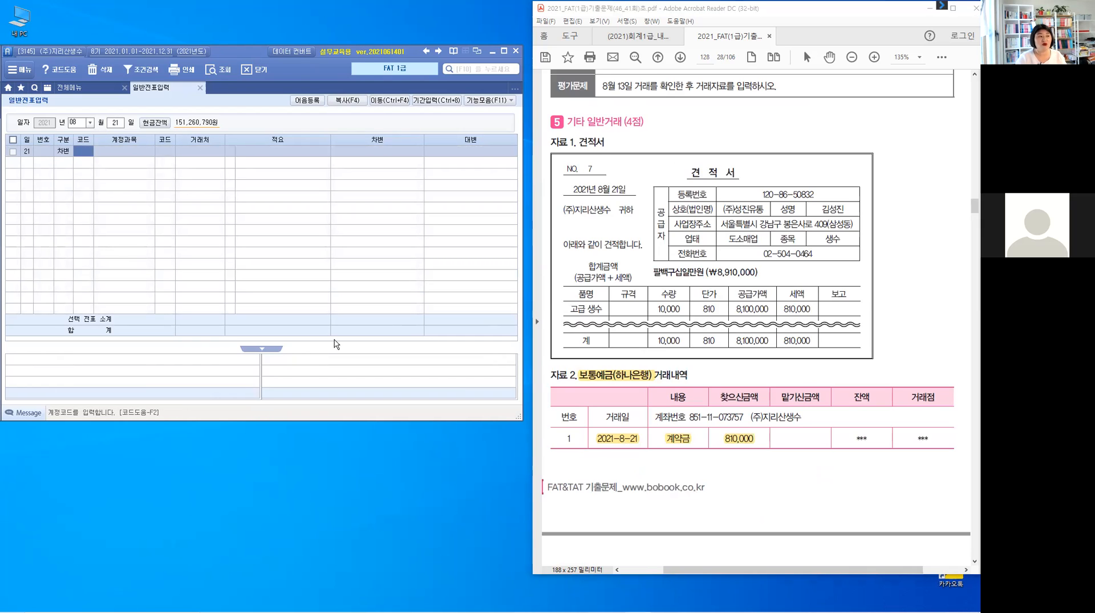
pyautogui.write('131')
pyautogui.press('Return')
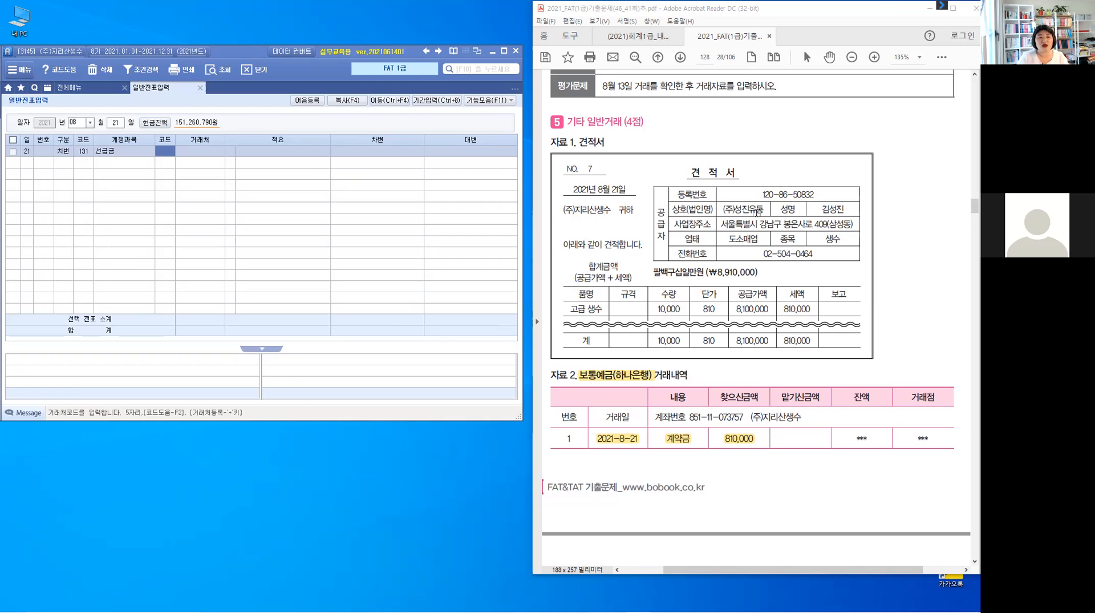
# Highlight supplier (주)성진유통 in problem 5's quotation, and complete the 선급금 debit line with that supplier and 810,000.
pyautogui.moveTo(766, 209); pyautogui.dragTo(722, 208)
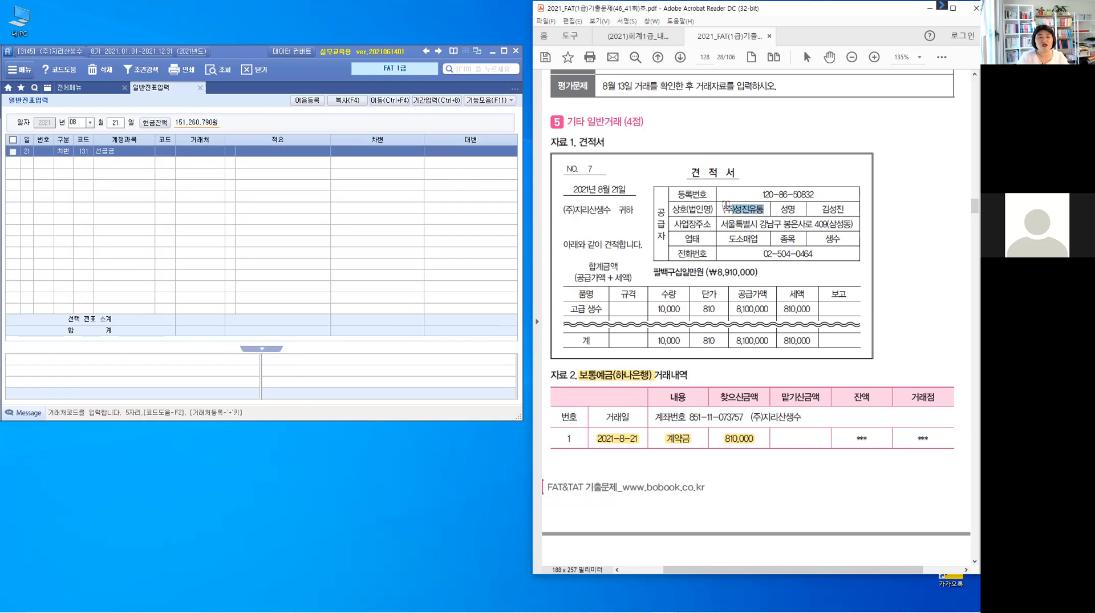
pyautogui.click(164, 153)
pyautogui.write('ㅅ')
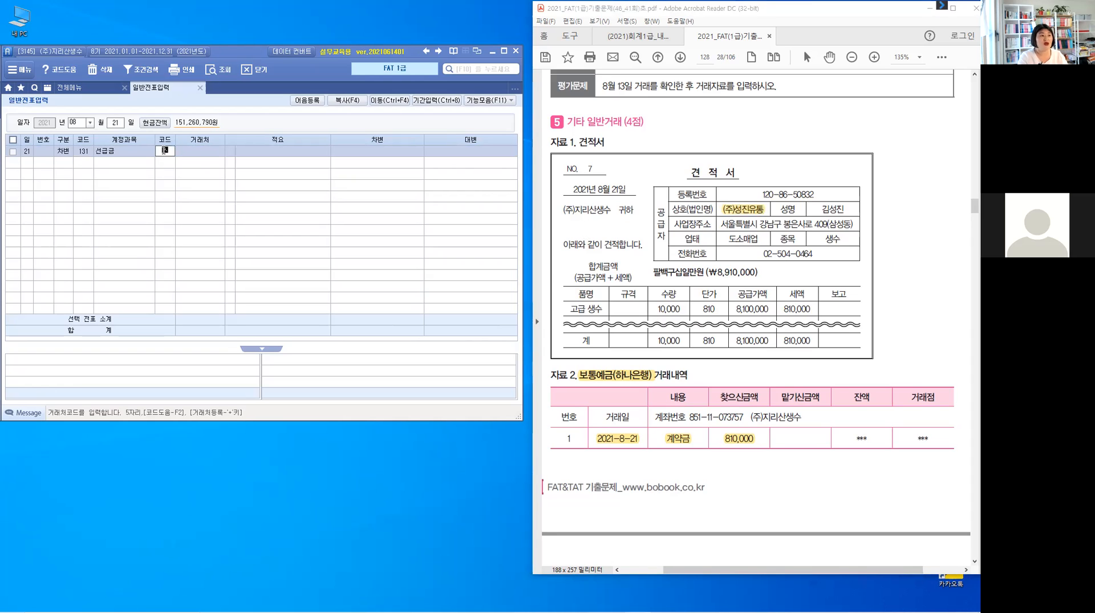
pyautogui.press('BackSpace')
pyautogui.write('성')
pyautogui.press('Return')
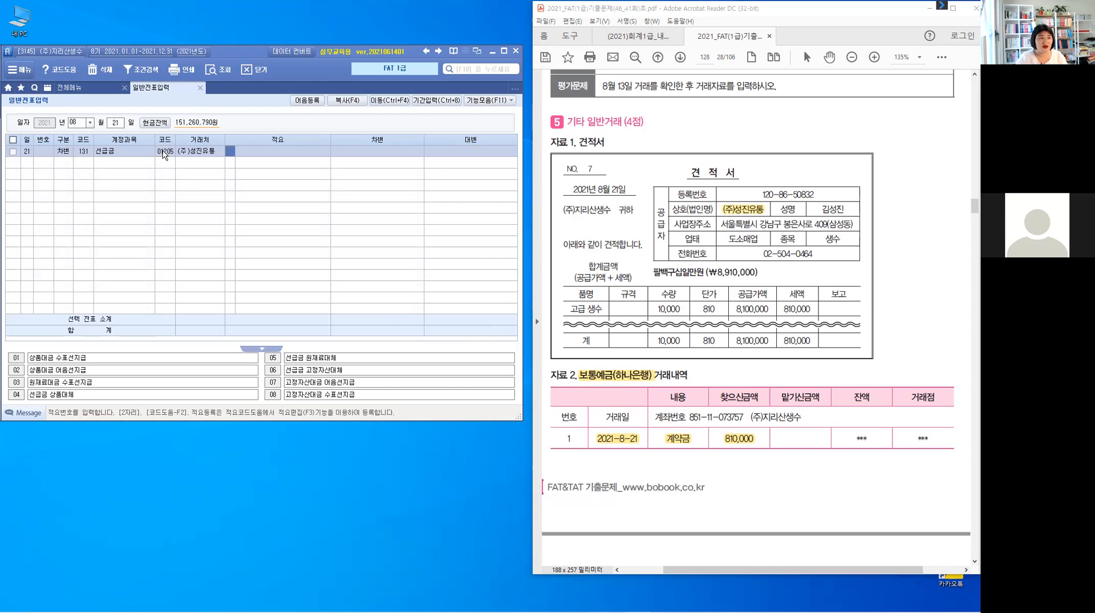
pyautogui.press('Return')
pyautogui.press('Return')
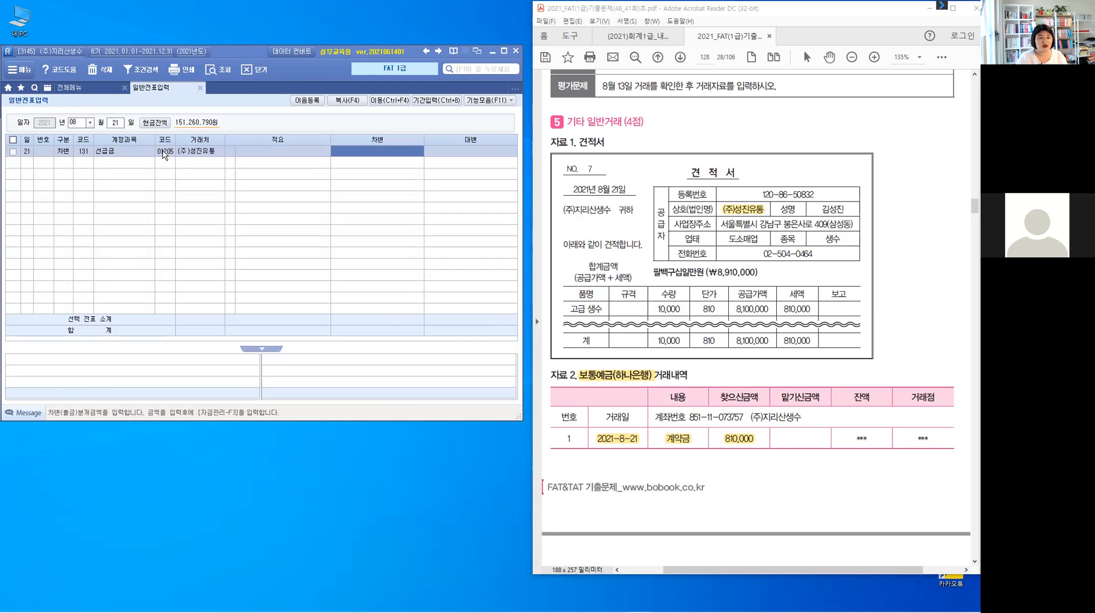
pyautogui.write('810,000')
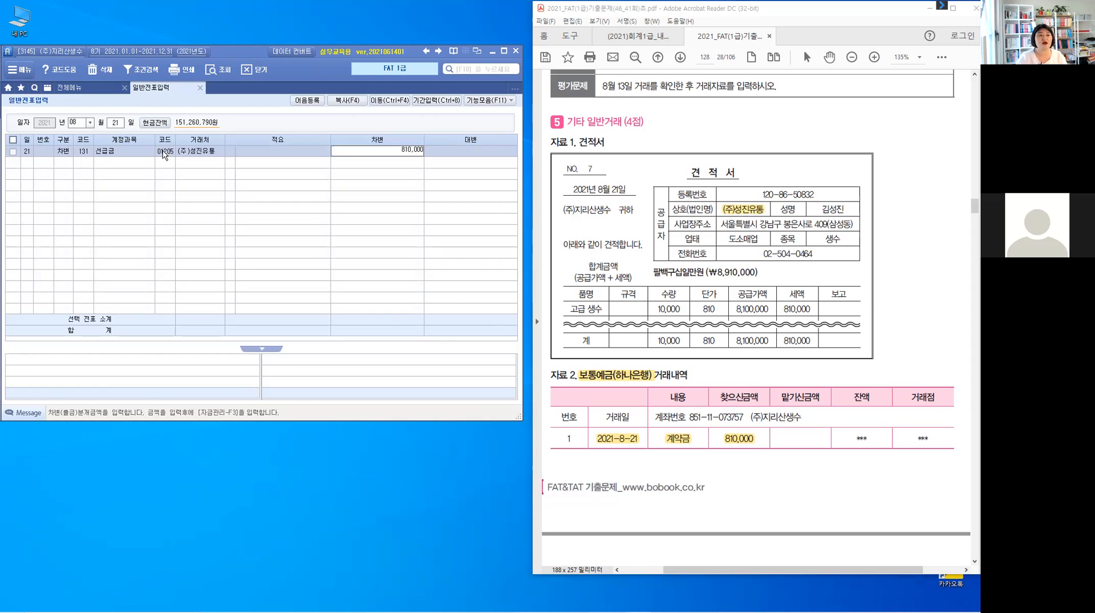
pyautogui.press('Return')
# Add a credit line to the August 21 voucher for account 103 보통예금 with 하나은행(보통) and 810,000.
pyautogui.write('4')
pyautogui.press('Return')
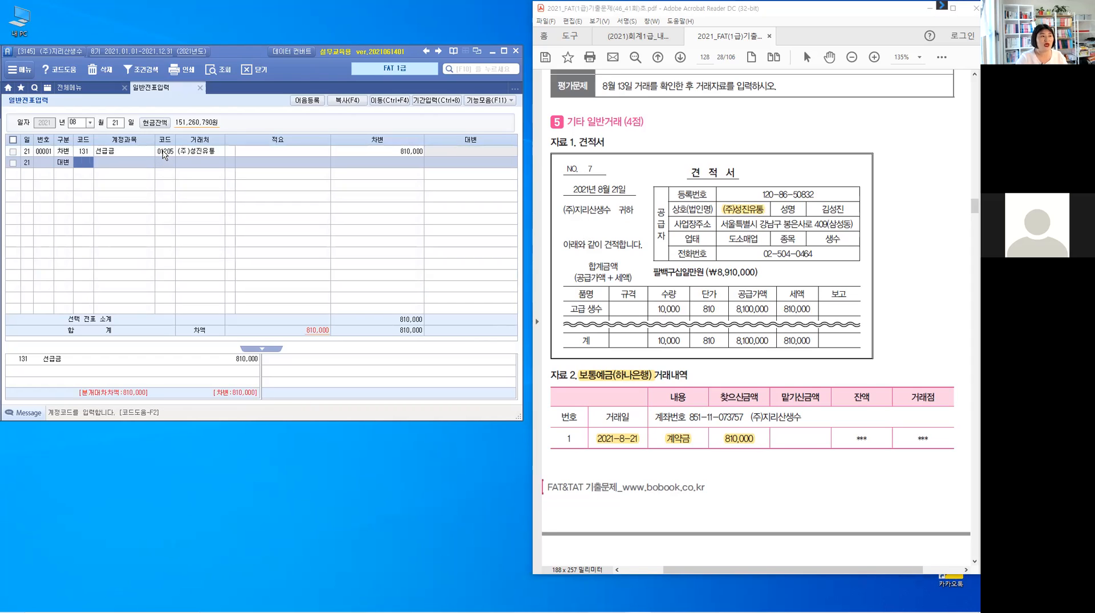
pyautogui.write('103')
pyautogui.press('Return')
pyautogui.write('하')
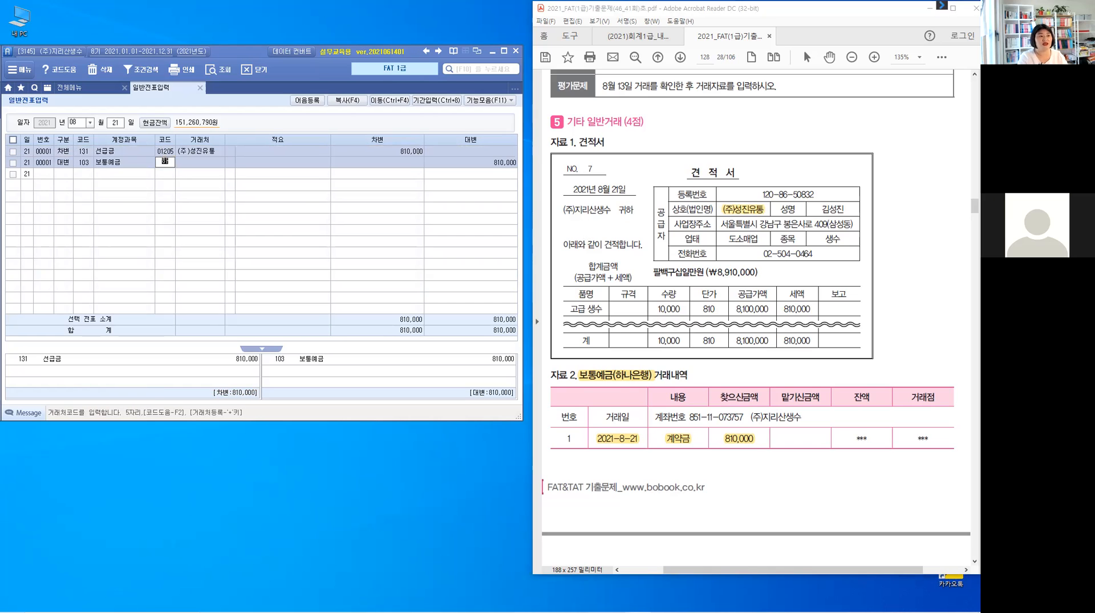
pyautogui.press('Return')
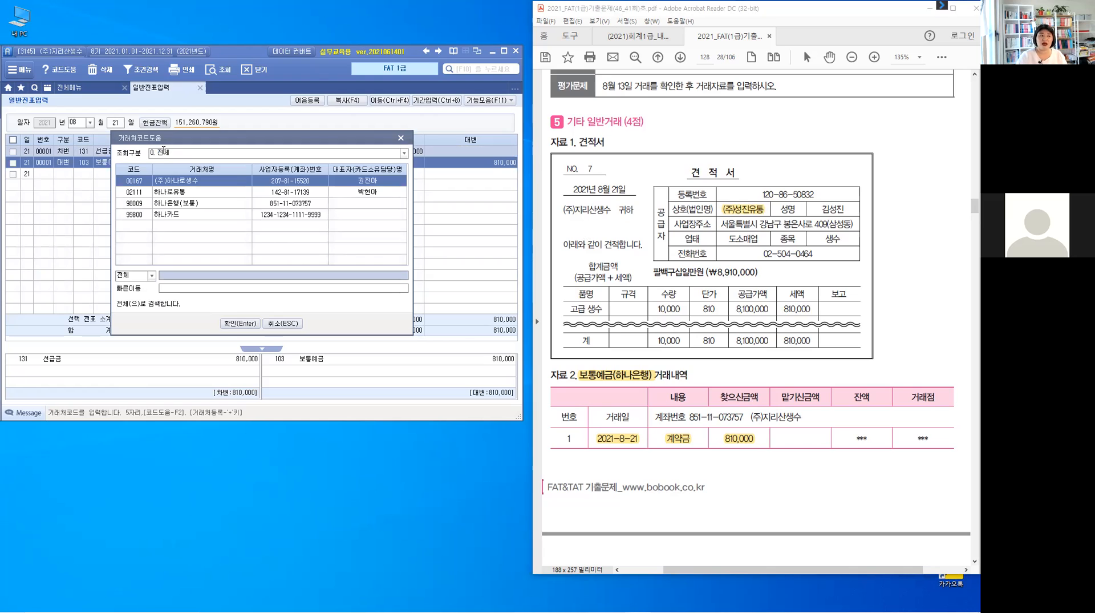
pyautogui.press('Down')
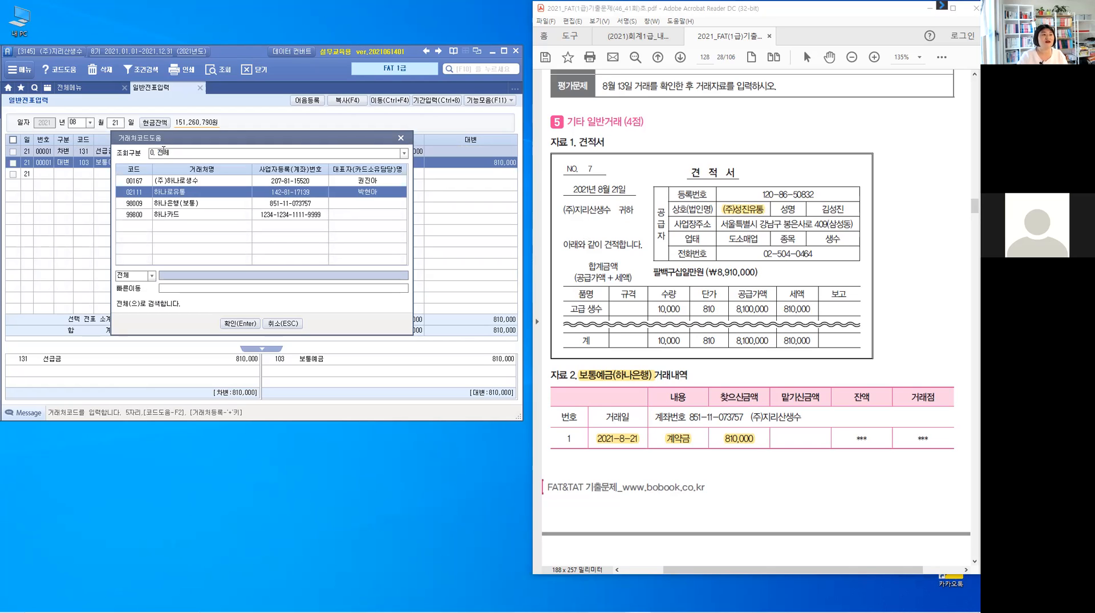
pyautogui.press('Down')
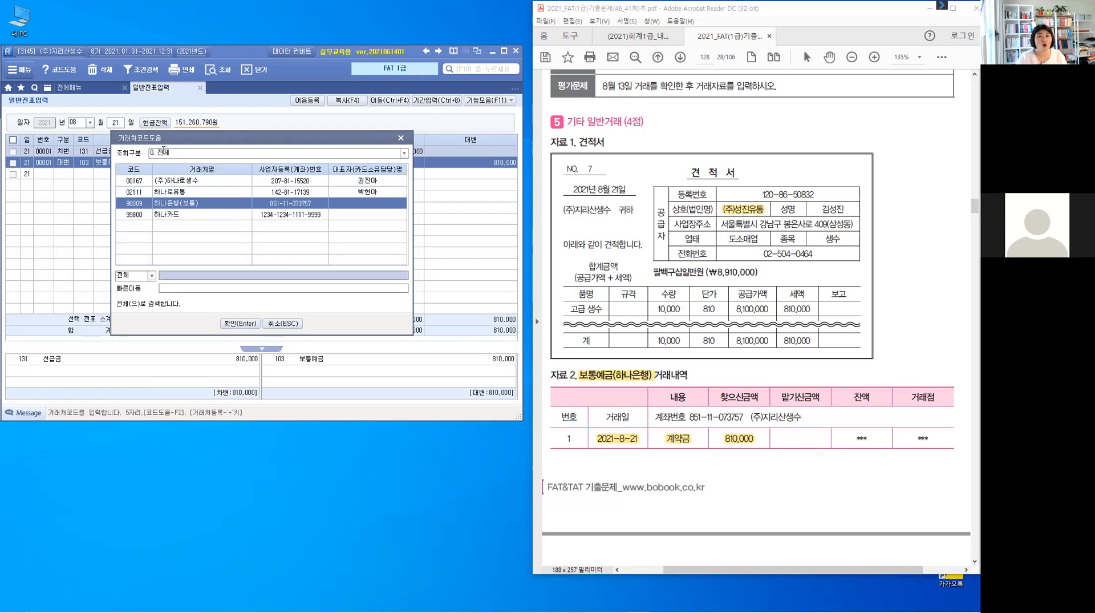
pyautogui.press('Return')
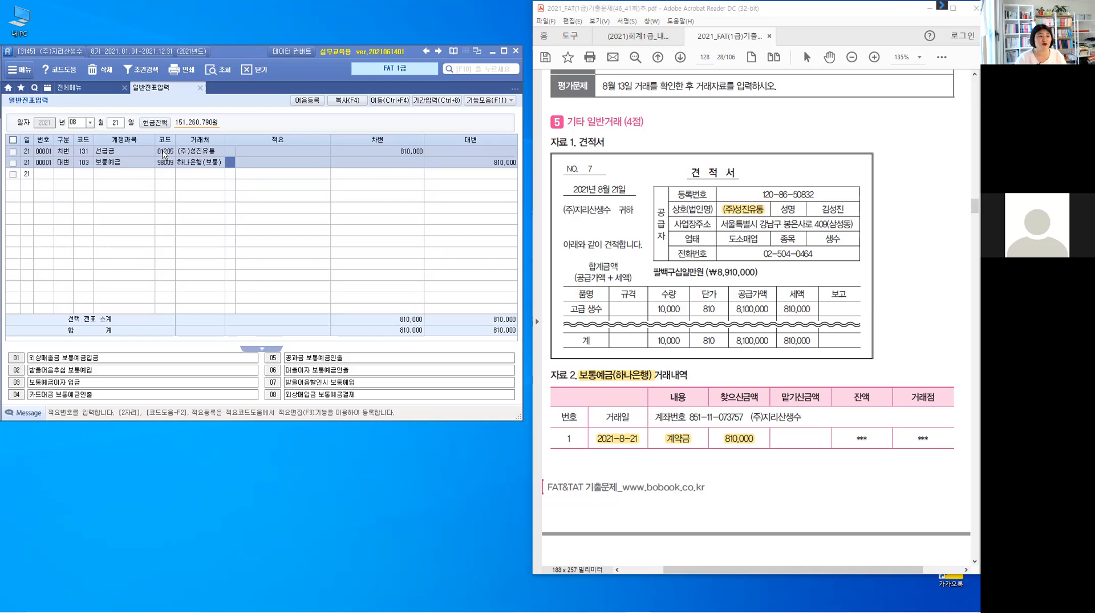
pyautogui.press('Return')
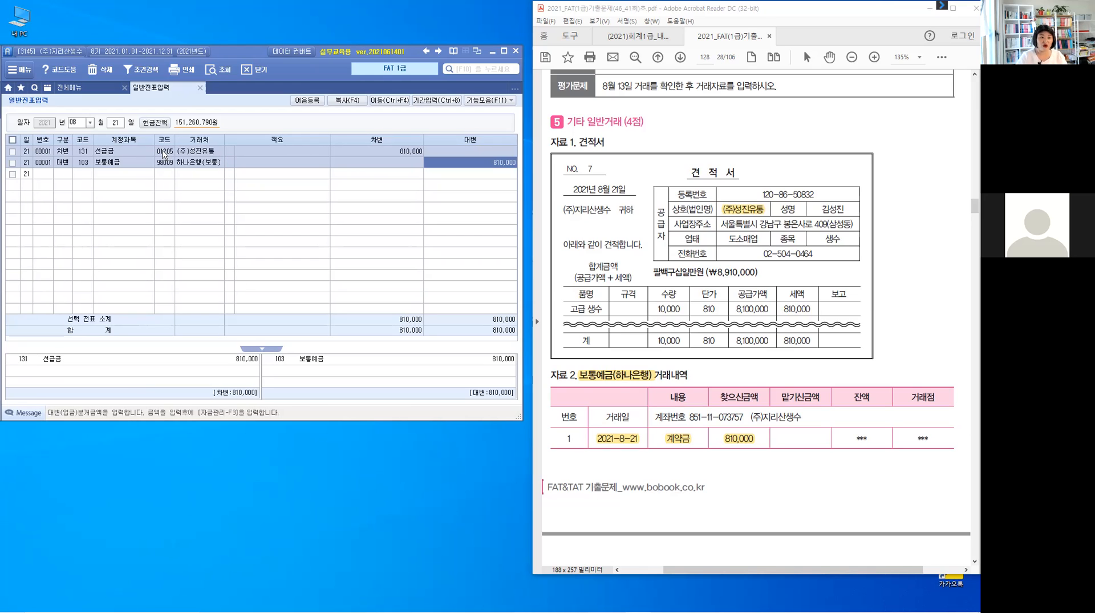
pyautogui.press('Return')
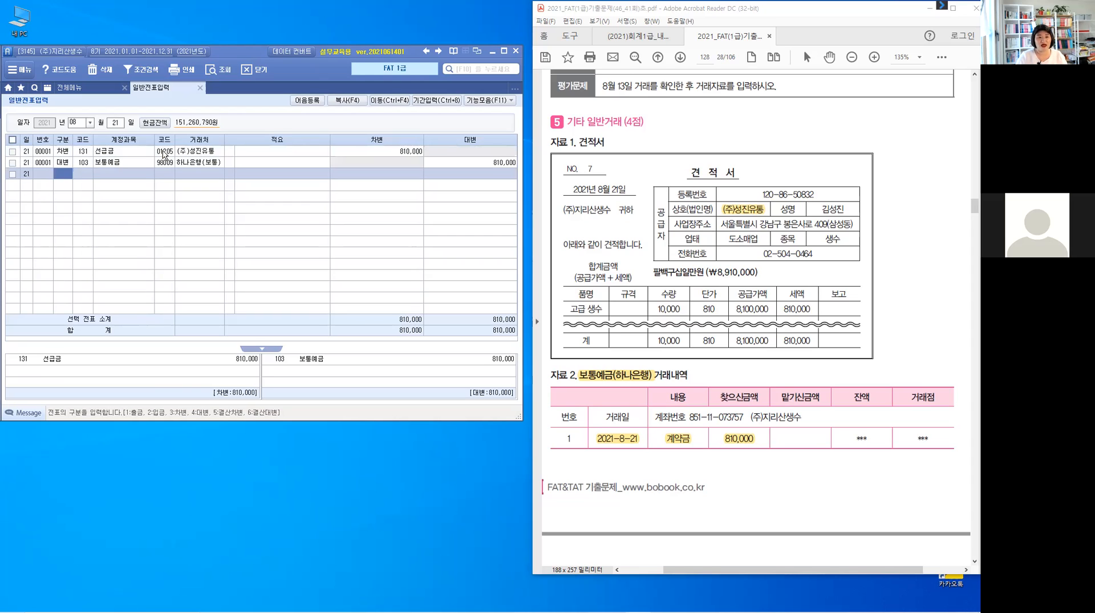
# Highlight 보통예금(하나은행), 30,000, 맡기신금액, 2021-9-1 and 영업외수익 in problem 6 of the exam PDF.
pyautogui.click(687, 144)
pyautogui.scroll(-10, 686, 145)
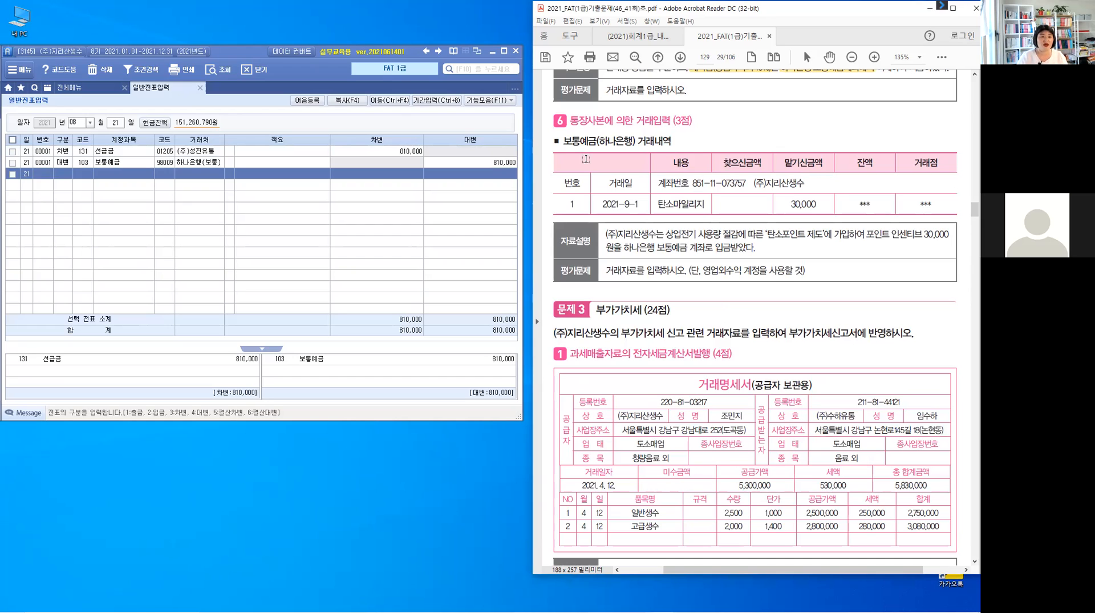
pyautogui.moveTo(562, 141); pyautogui.dragTo(637, 142)
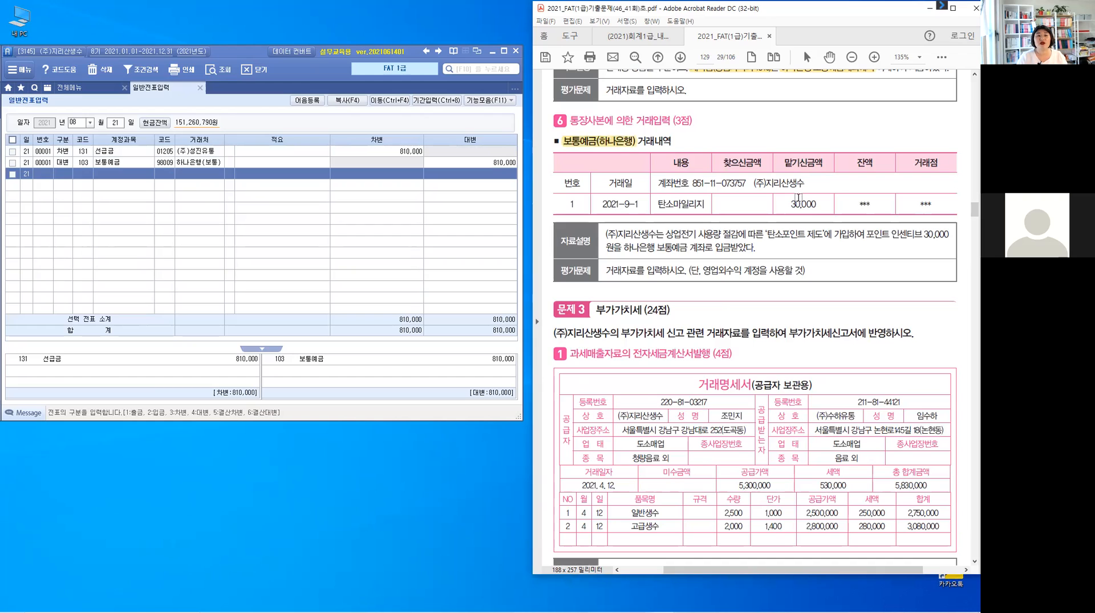
pyautogui.doubleClick(818, 201)
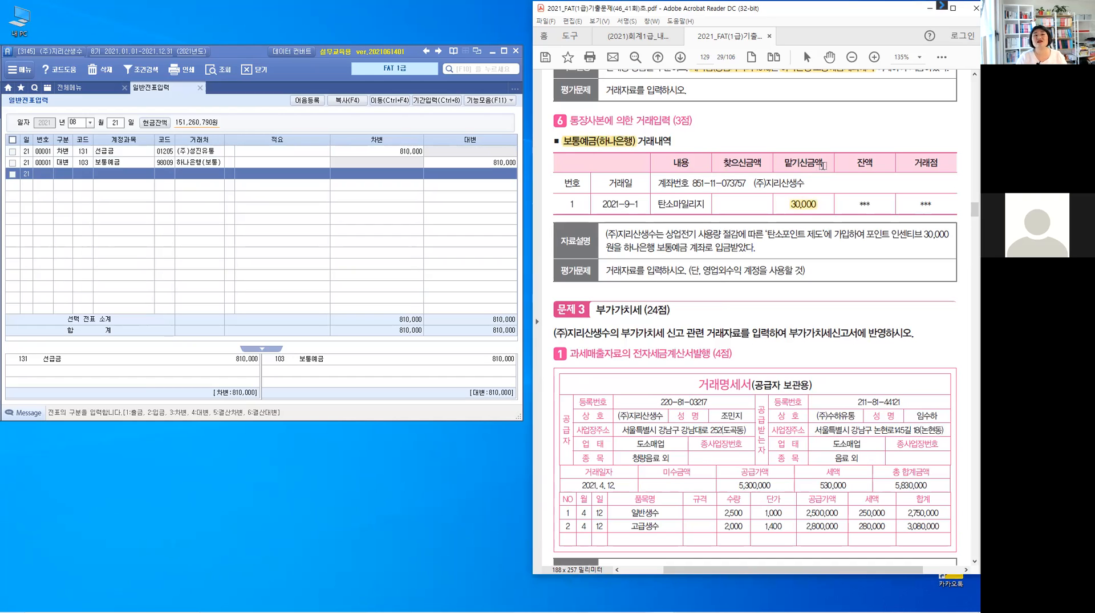
pyautogui.doubleClick(782, 163)
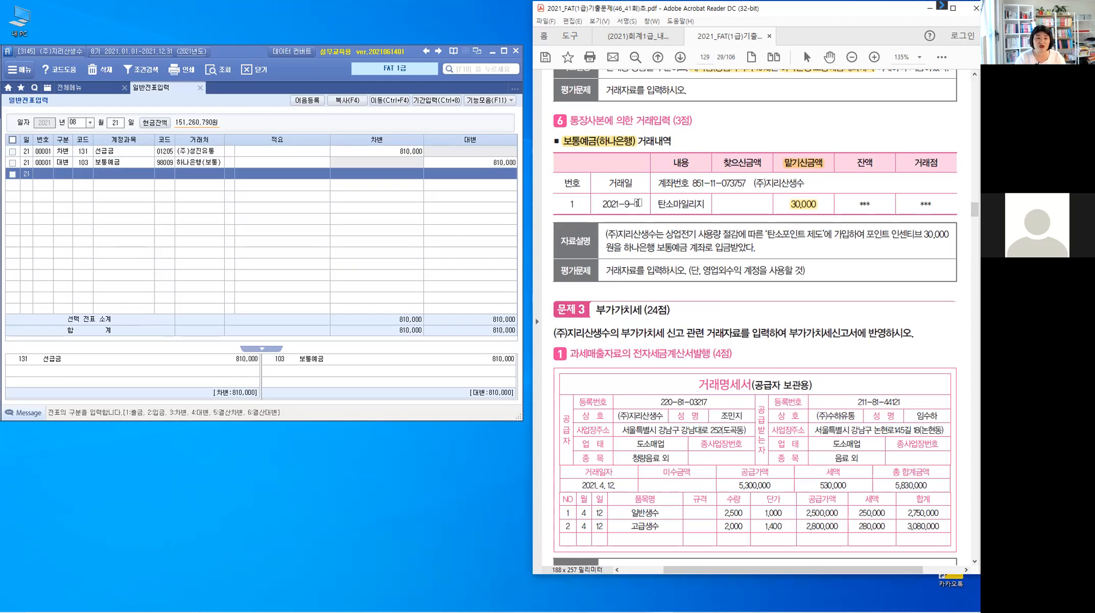
pyautogui.doubleClick(609, 204)
pyautogui.click(714, 297)
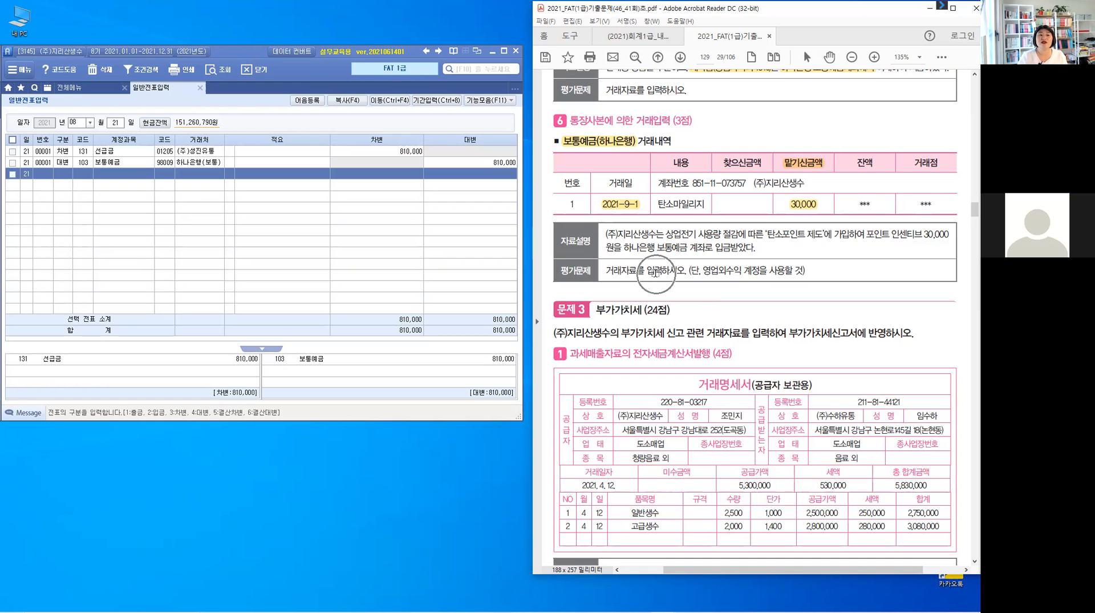
pyautogui.moveTo(720, 270); pyautogui.dragTo(746, 271)
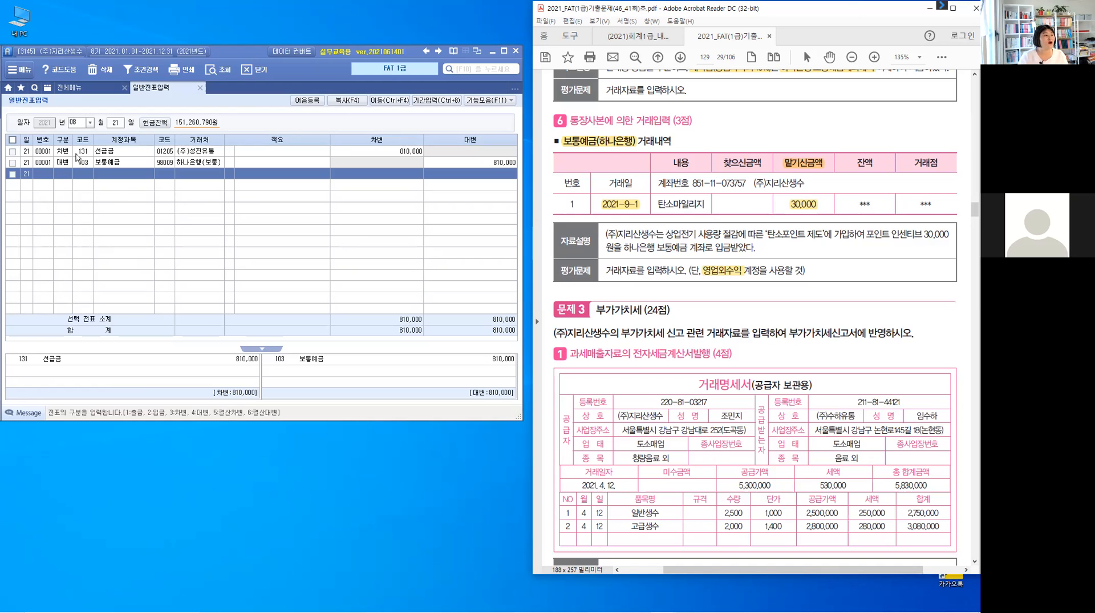
# Switch to the accounting program, set the voucher date to September 1 and start a debit line for account 103 보통예금.
pyautogui.click(89, 124)
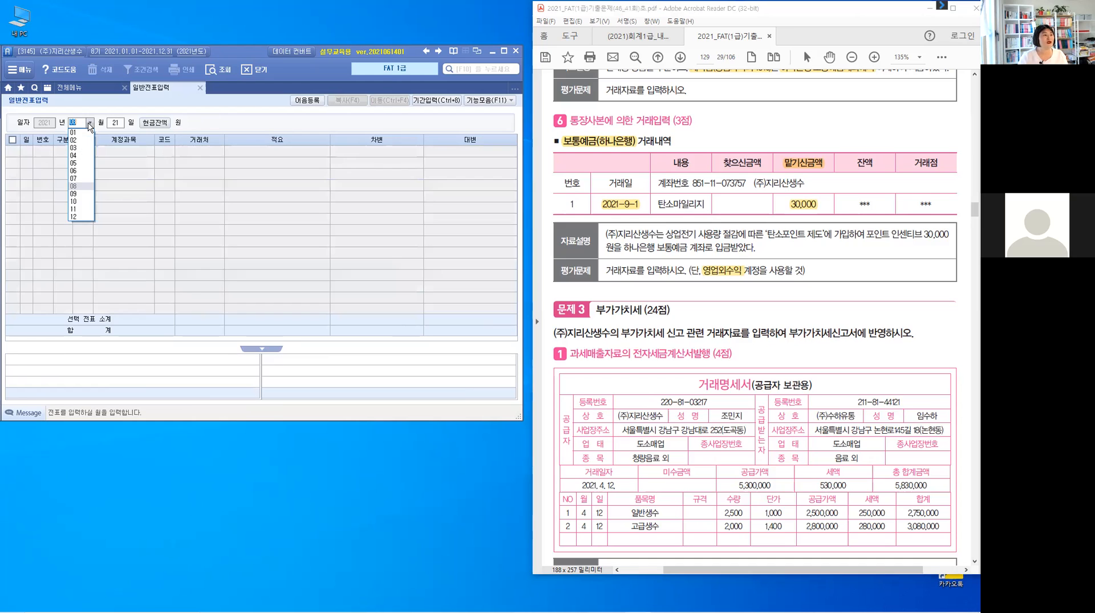
pyautogui.click(95, 183)
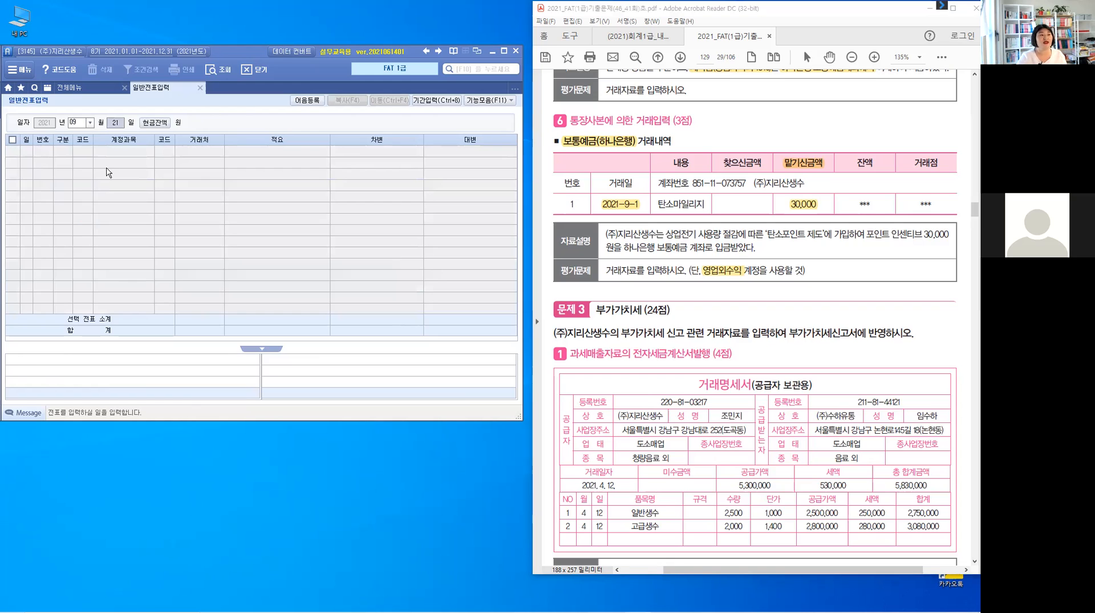
pyautogui.write('1')
pyautogui.press('Return')
pyautogui.write('103')
pyautogui.press('Return')
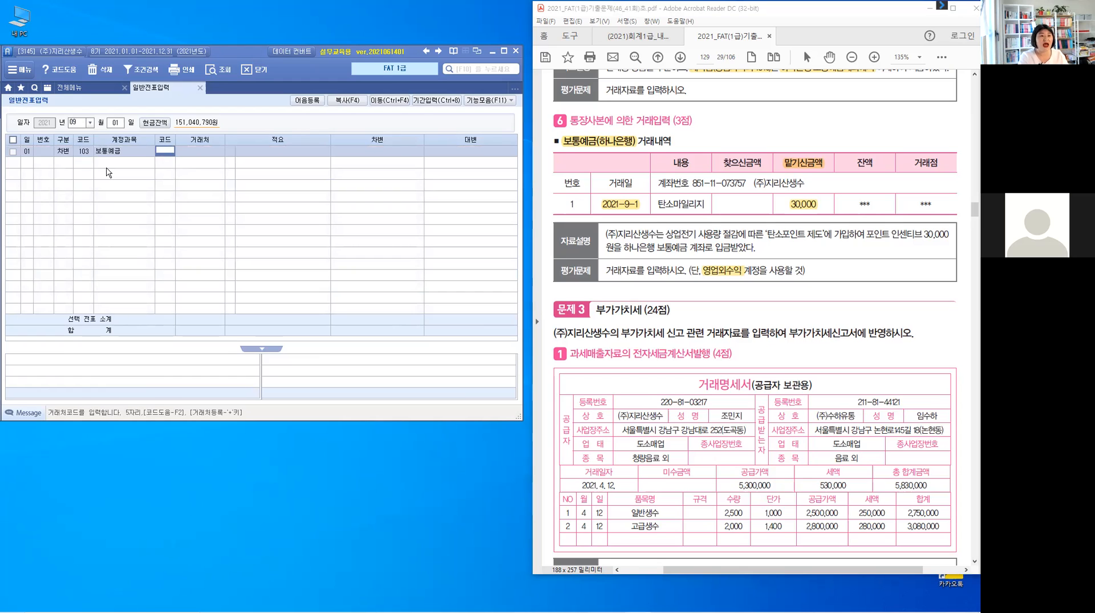
# Assign 하나은행(보통) as the 보통예금 debit line's counterparty and enter 30,000 as the debit amount.
pyautogui.write('하나')
pyautogui.press('Return')
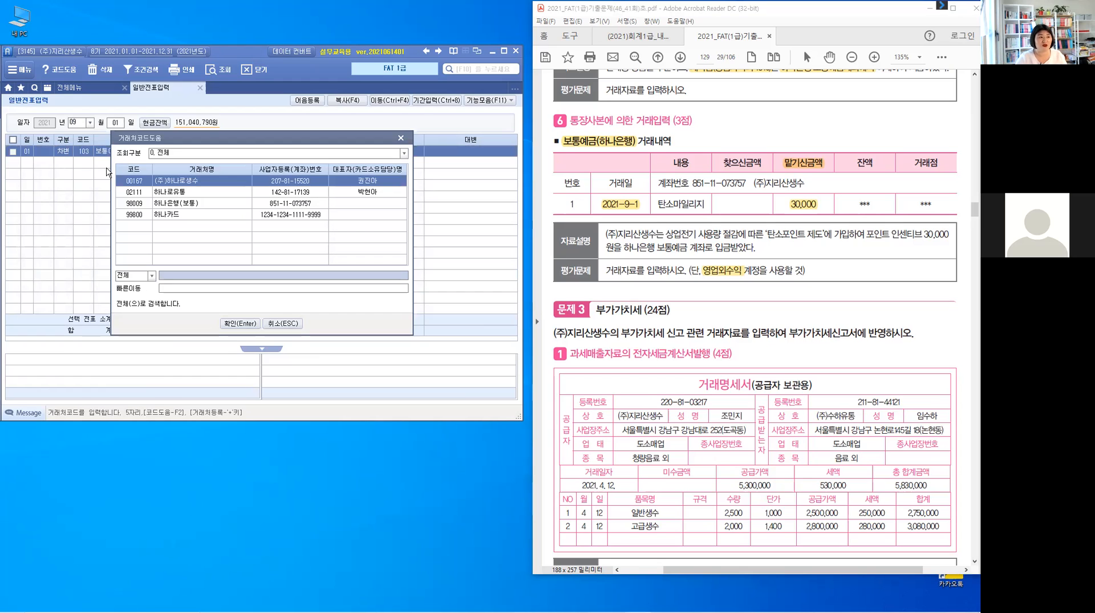
pyautogui.press('Down')
pyautogui.press('Down')
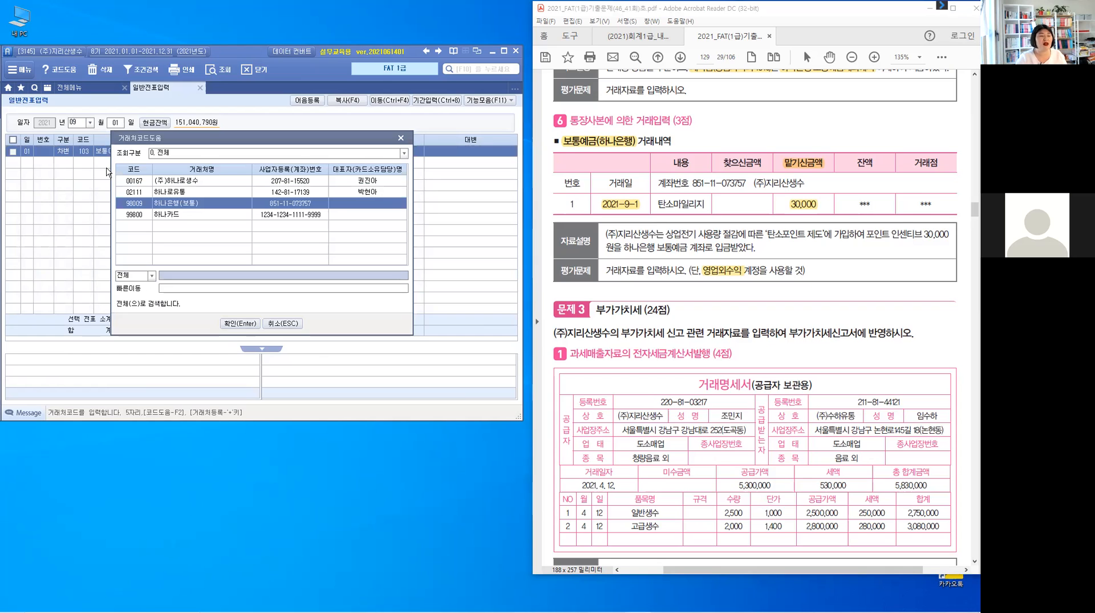
pyautogui.press('Return')
pyautogui.press('Return')
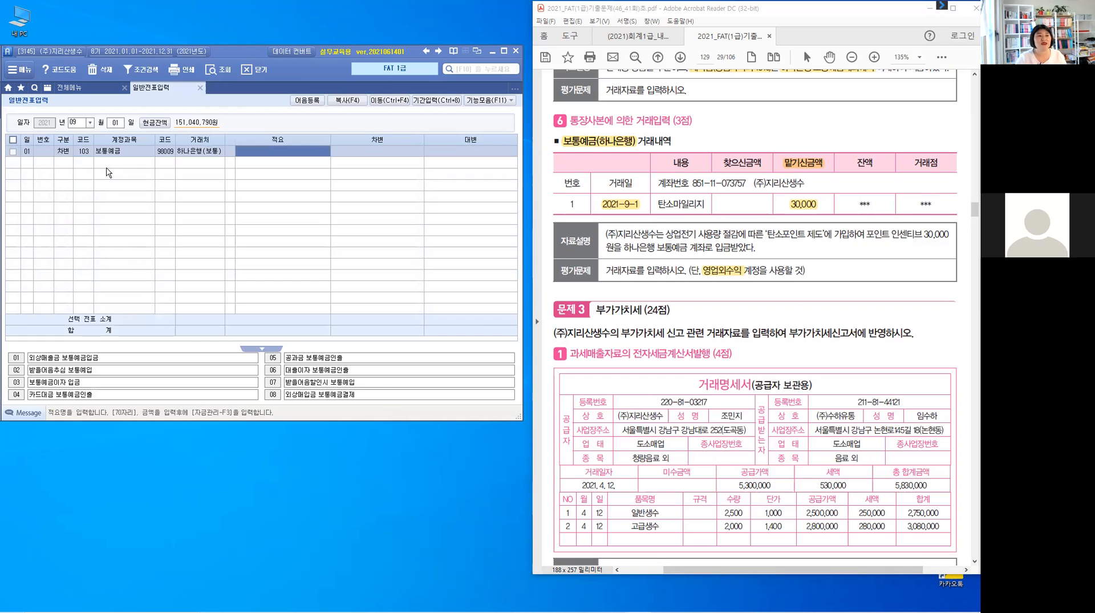
pyautogui.press('Return')
pyautogui.write('300000')
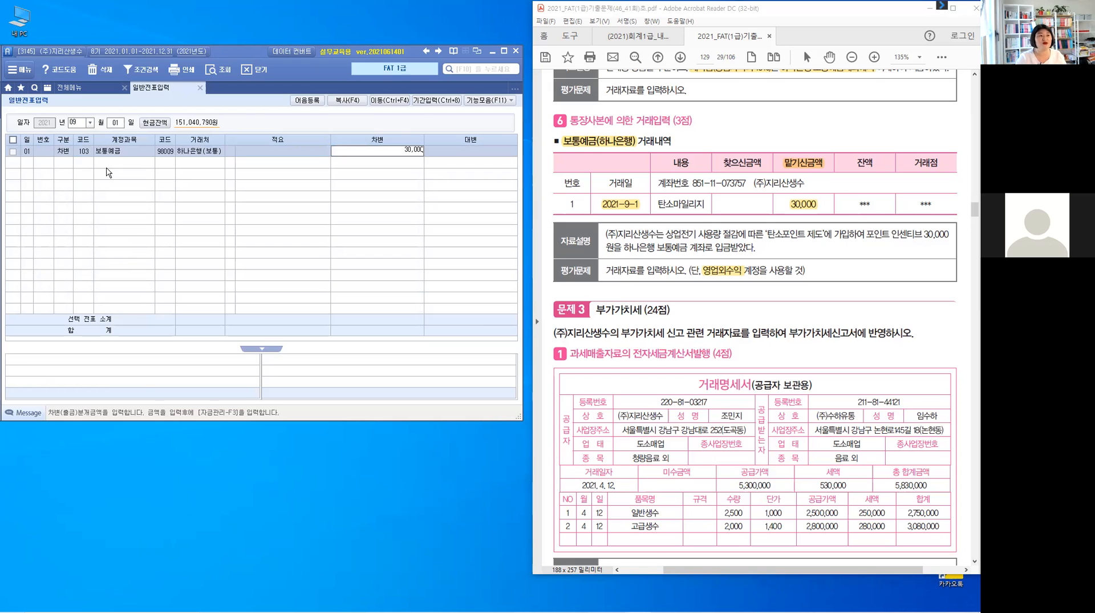
# Add a credit line for account 930 잡이익 with 30,000 and no counterparty, and close the 일반전표입력 screen.
pyautogui.press('Return')
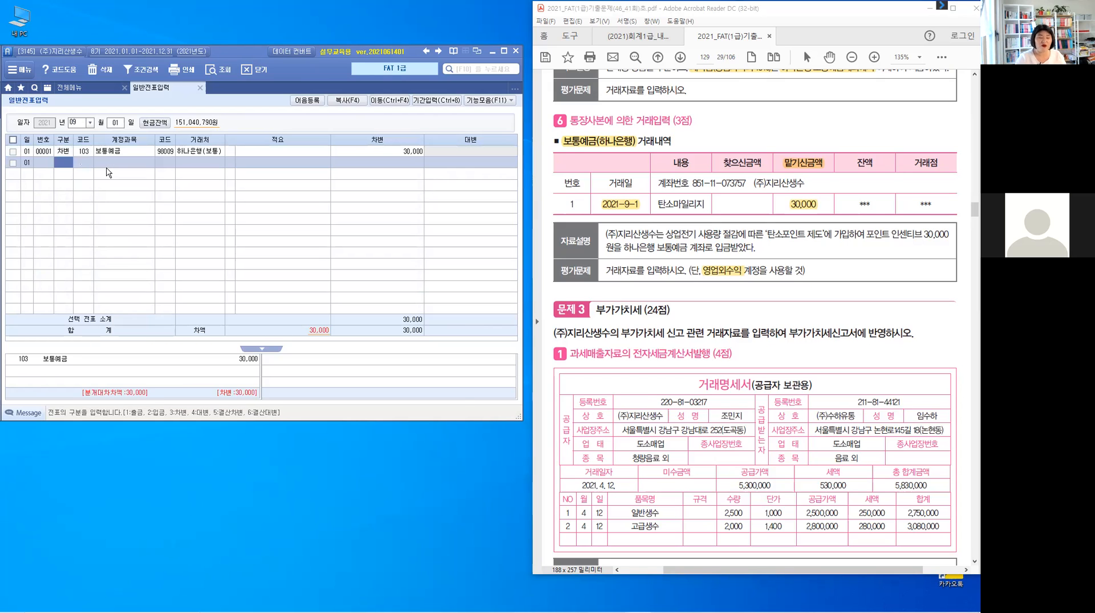
pyautogui.write('4')
pyautogui.press('Return')
pyautogui.write('잡이')
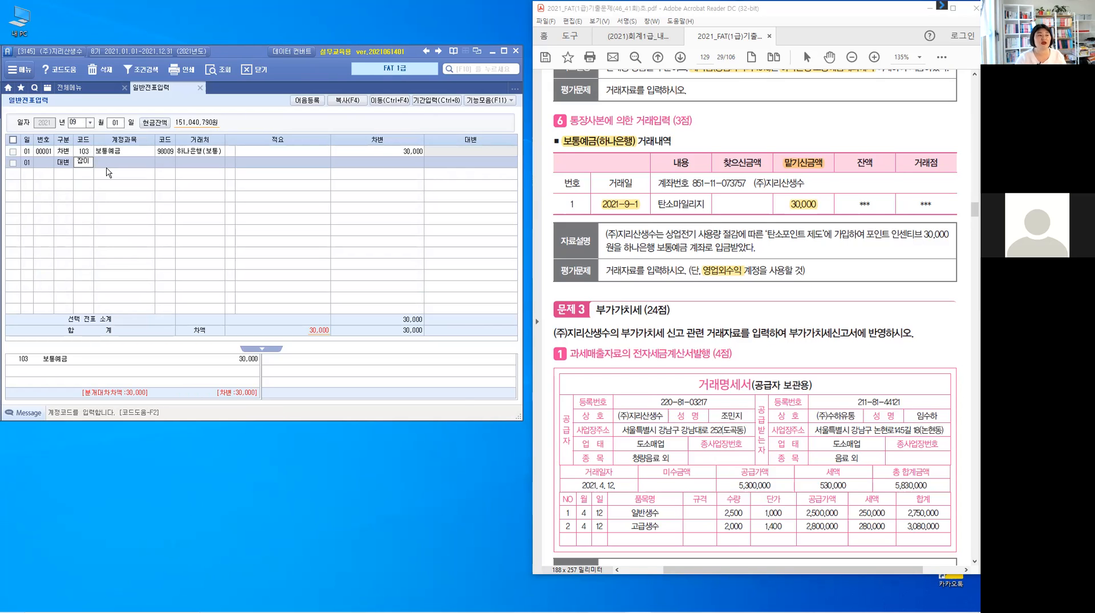
pyautogui.press('Return')
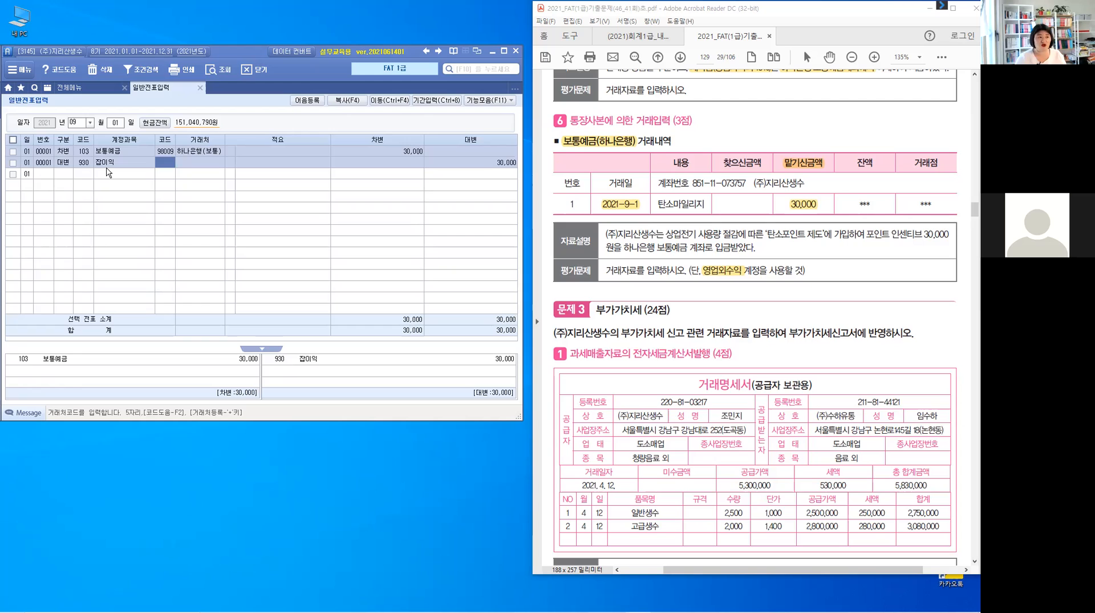
pyautogui.press('Return')
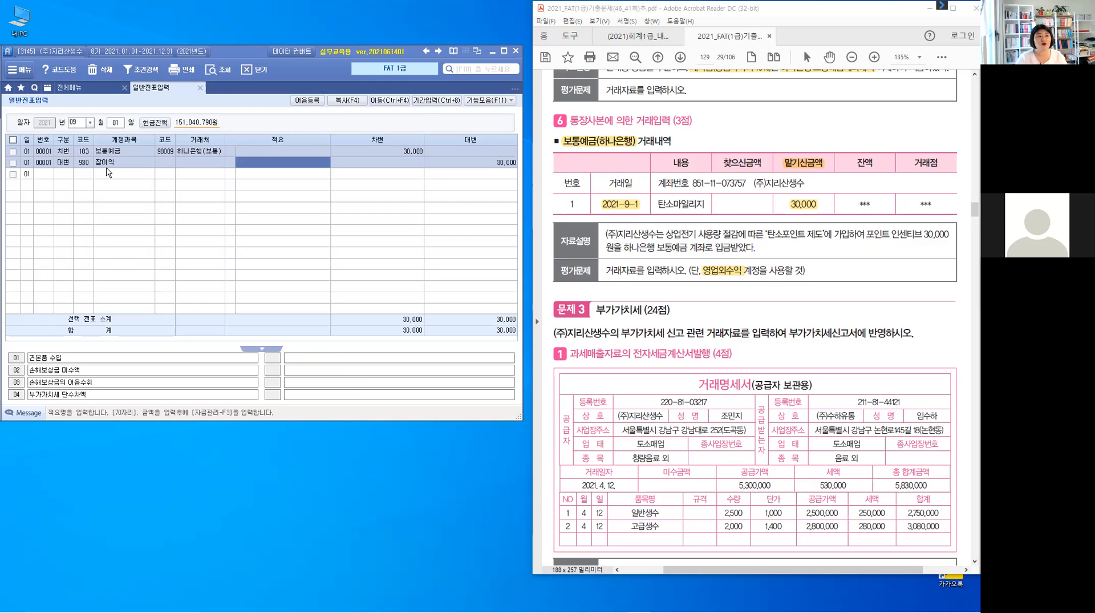
pyautogui.press('Return')
pyautogui.press('Return')
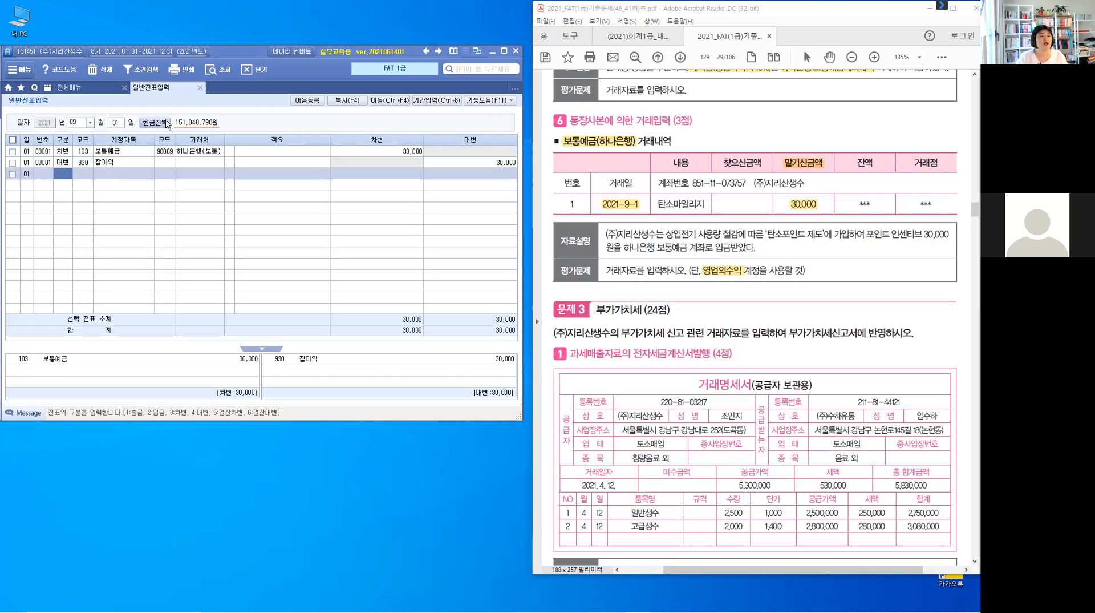
pyautogui.click(200, 88)
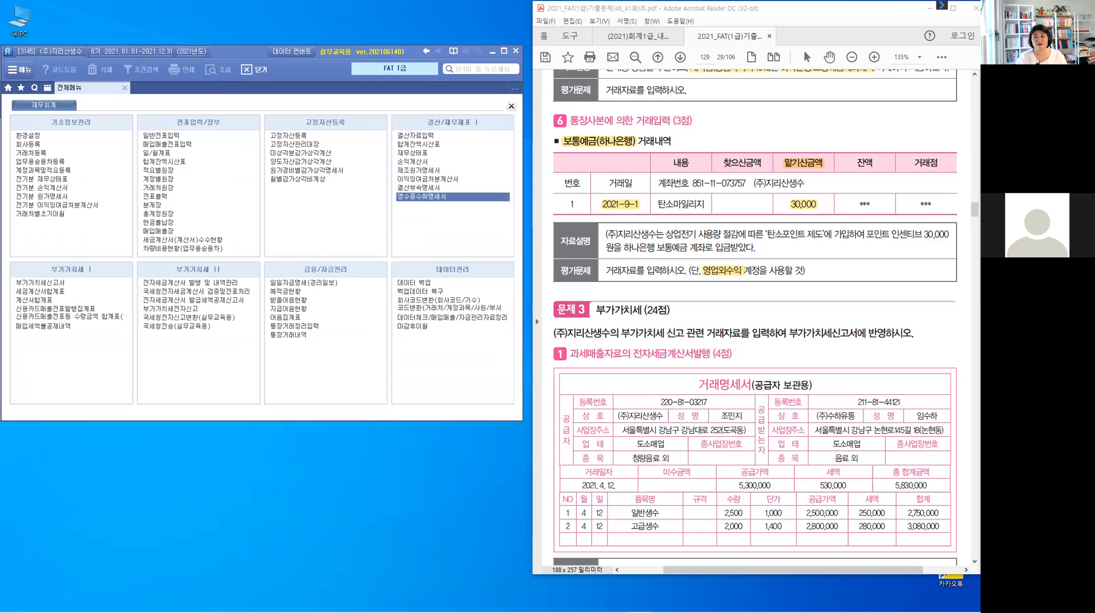